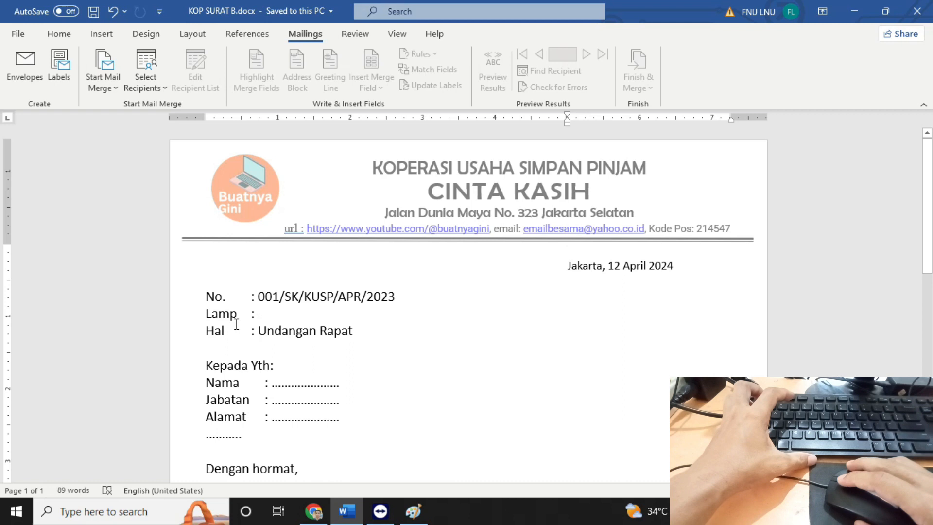
# Examine the invitation letter's header details and the blank Nama, Jabatan and Alamat lines under Kepada Yth.
pyautogui.keyDown('ctrl'); pyautogui.scroll(1, 285, 368); pyautogui.keyUp('ctrl')
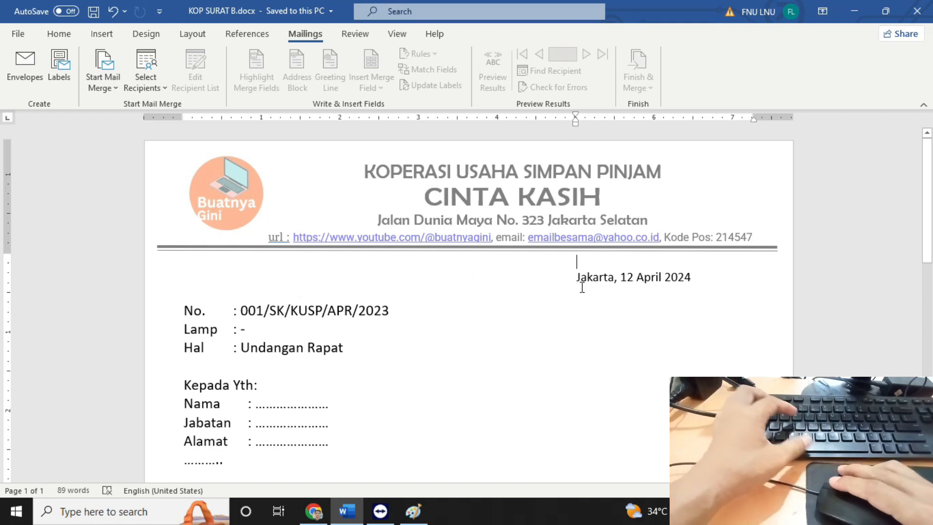
pyautogui.scroll(-1, 571, 265)
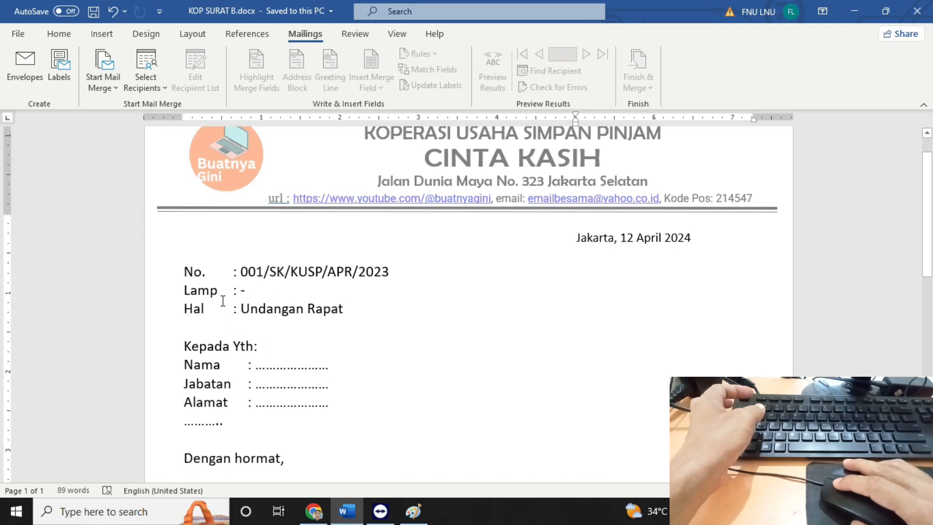
pyautogui.scroll(-2, 337, 316)
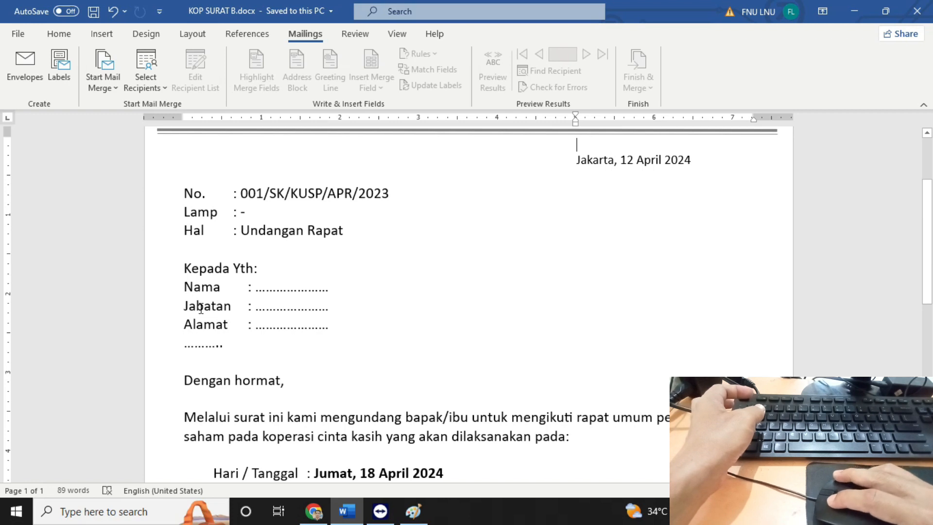
pyautogui.click(205, 325)
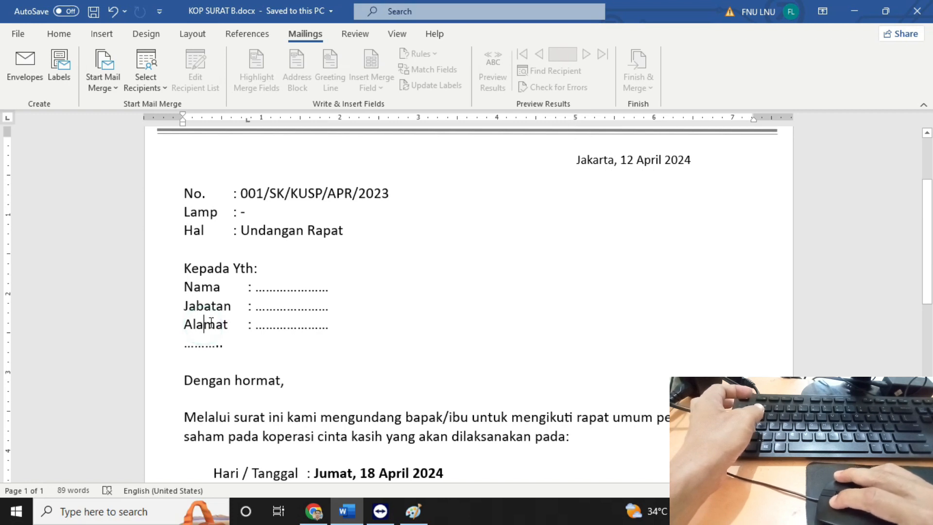
pyautogui.doubleClick(279, 287)
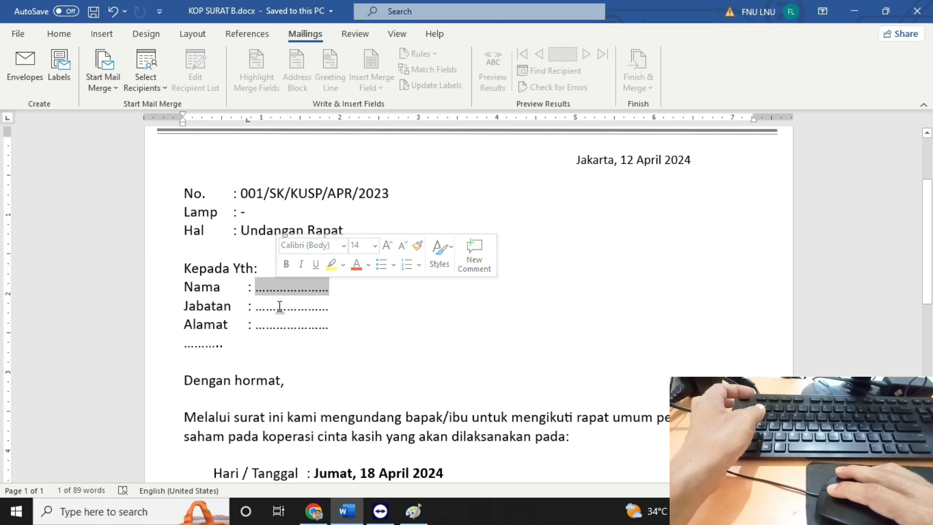
pyautogui.click(280, 306)
pyautogui.click(279, 293)
pyautogui.scroll(1, 272, 311)
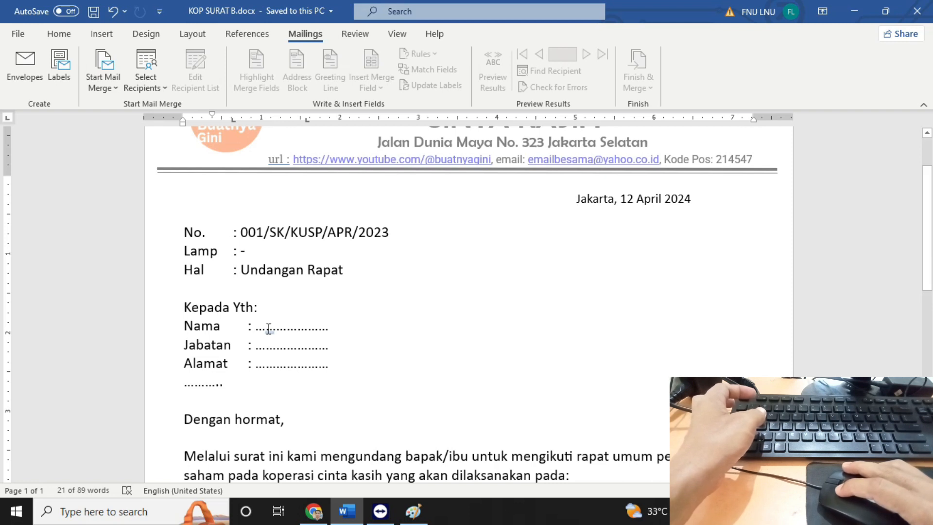
pyautogui.click(205, 338)
pyautogui.click(202, 371)
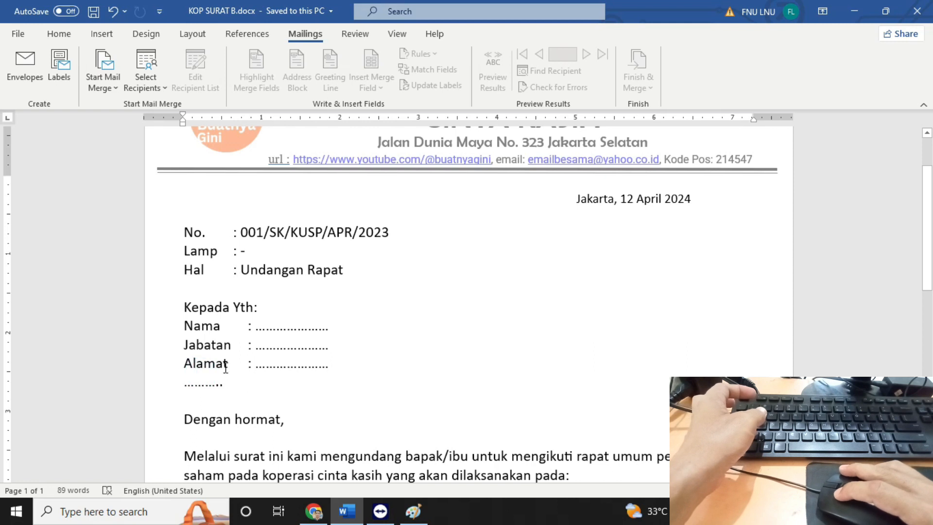
pyautogui.scroll(2, 417, 255)
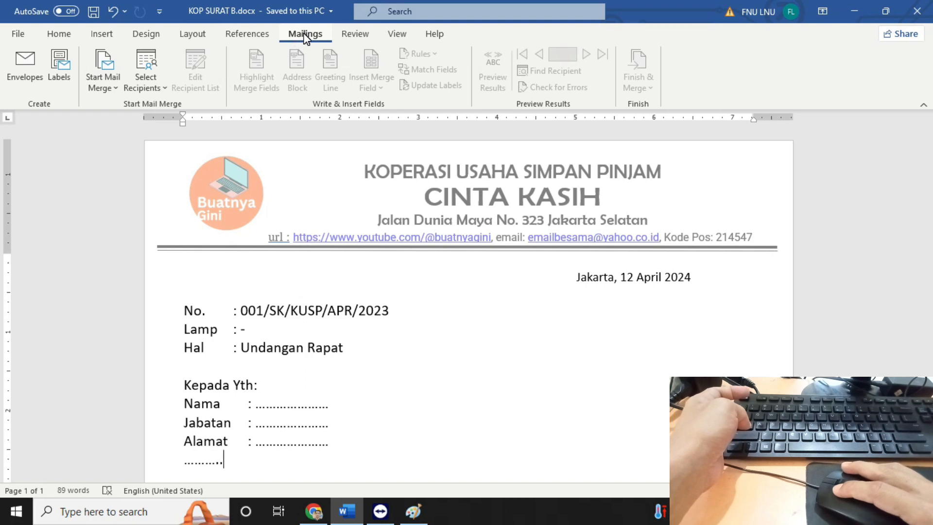
# Start a new typed recipient list for the mail merge and open its column customization.
pyautogui.click(166, 89)
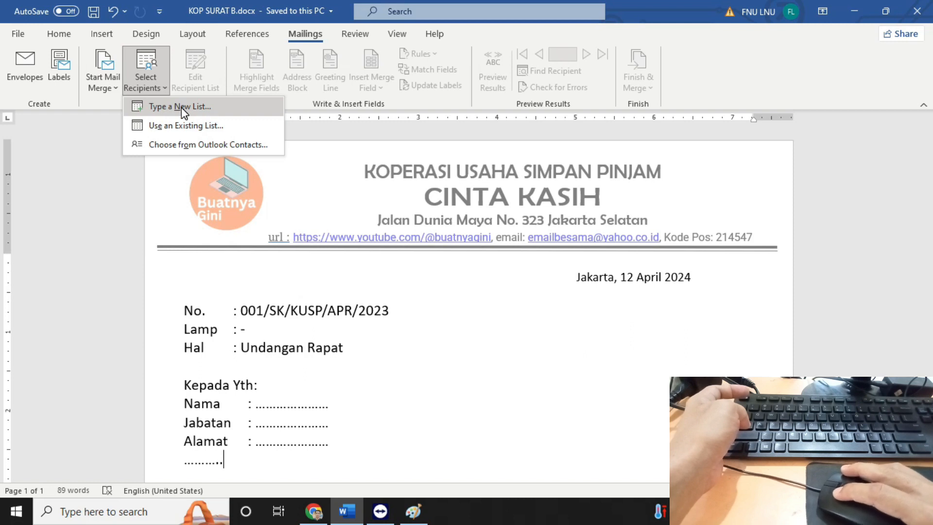
pyautogui.click(204, 110)
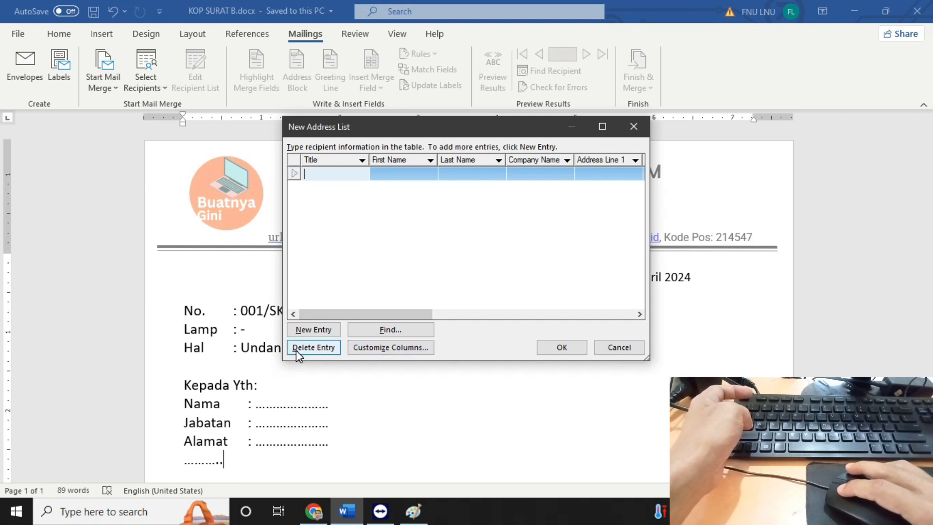
pyautogui.click(374, 350)
# Delete all default fields from the address list, from Title through E-mail Address.
pyautogui.click(530, 196)
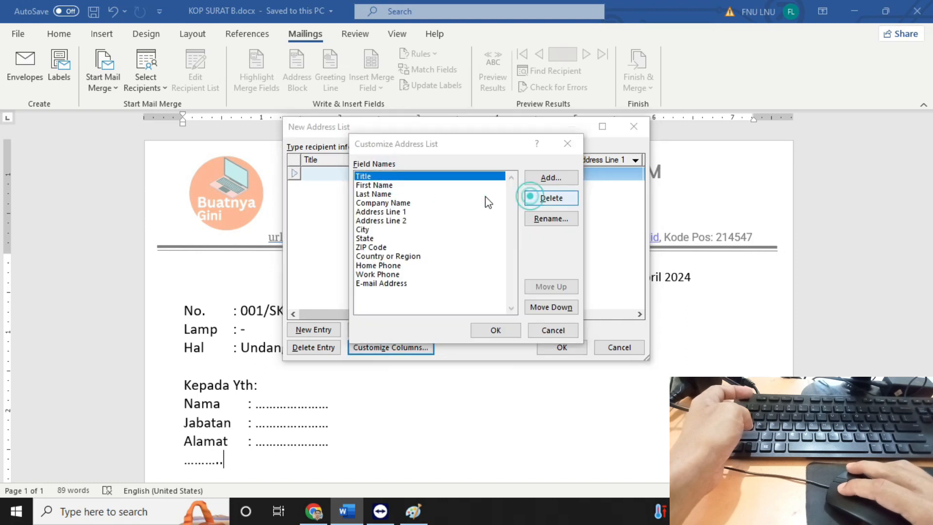
pyautogui.click(438, 293)
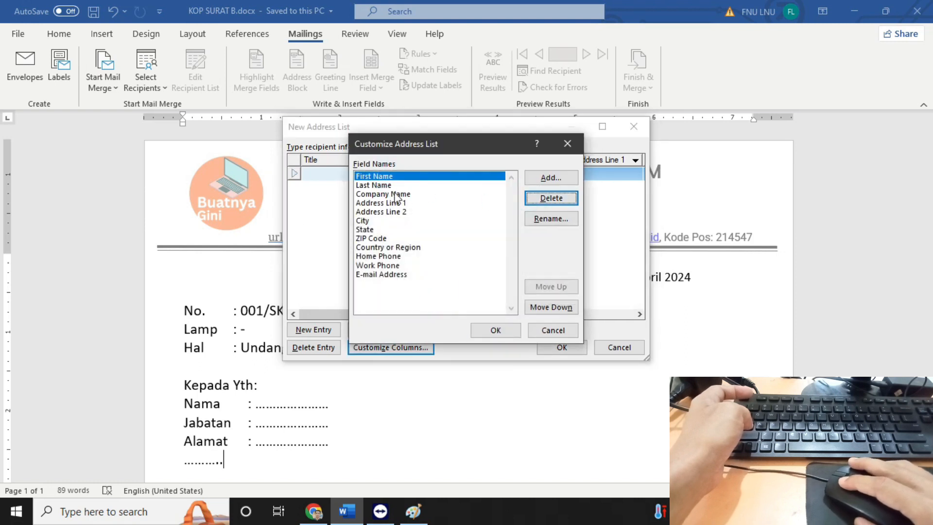
pyautogui.click(563, 199)
pyautogui.click(465, 294)
pyautogui.click(549, 198)
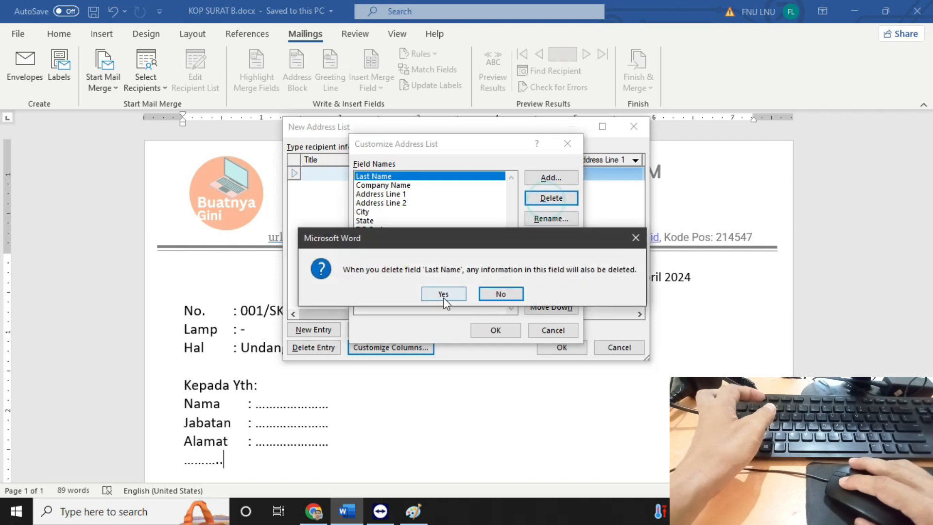
pyautogui.click(442, 293)
pyautogui.click(545, 198)
pyautogui.click(444, 293)
pyautogui.click(547, 198)
pyautogui.click(443, 294)
pyautogui.click(549, 198)
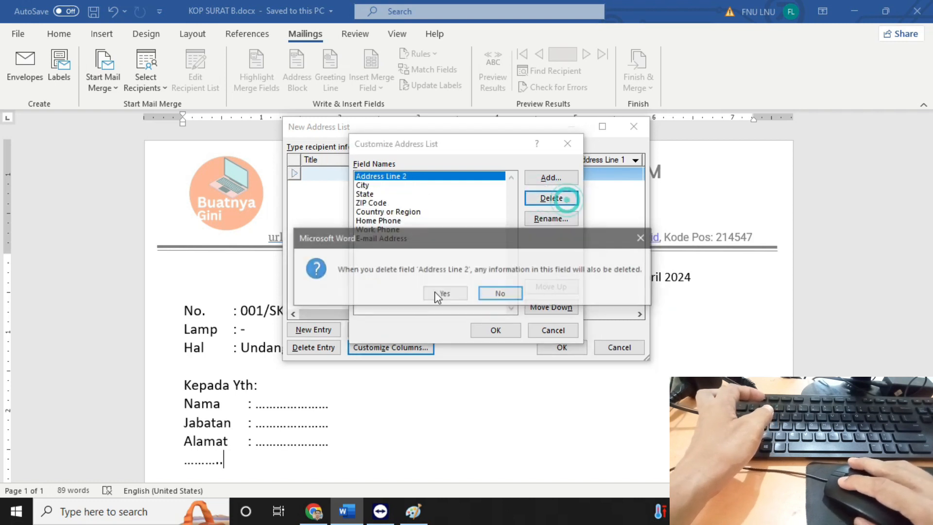
pyautogui.click(443, 294)
pyautogui.click(546, 197)
pyautogui.click(443, 294)
pyautogui.click(548, 197)
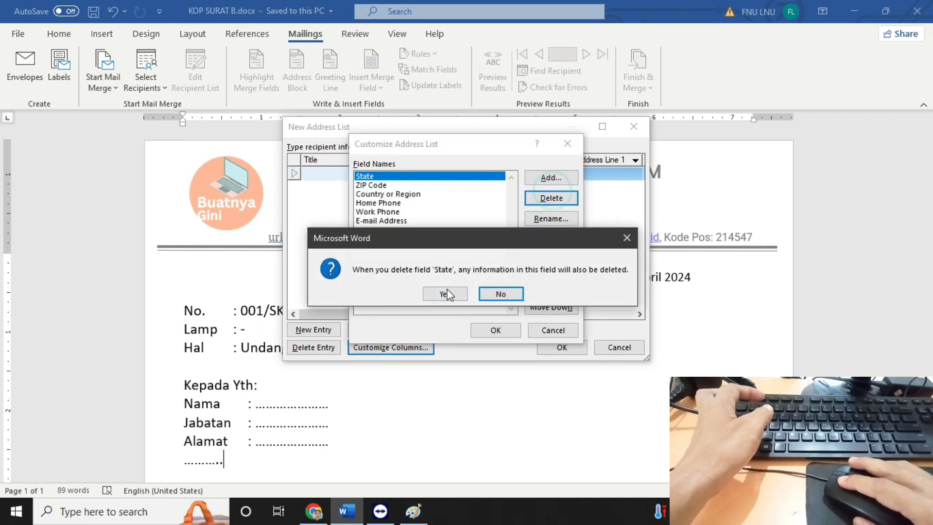
pyautogui.click(443, 294)
pyautogui.click(548, 197)
pyautogui.click(441, 293)
pyautogui.click(549, 198)
pyautogui.click(449, 294)
pyautogui.click(548, 198)
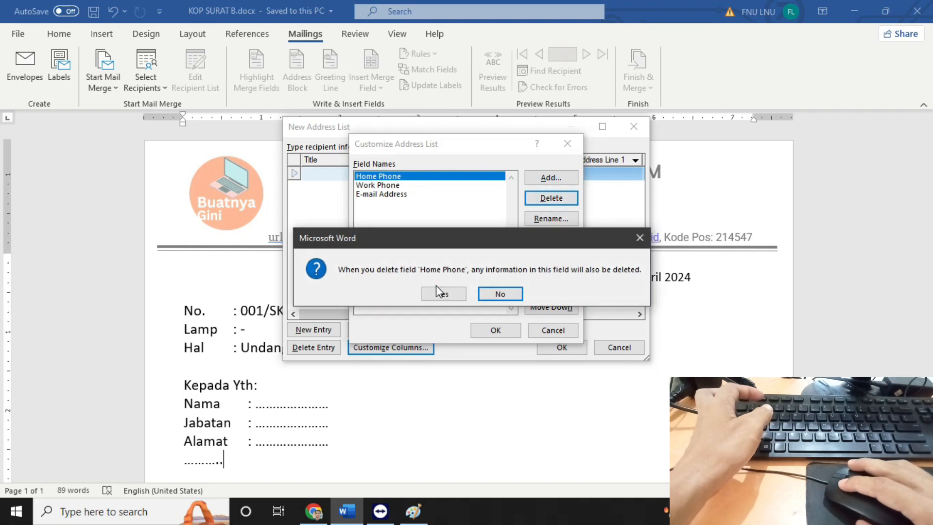
pyautogui.click(443, 293)
pyautogui.click(548, 197)
pyautogui.click(449, 292)
pyautogui.click(542, 198)
pyautogui.click(454, 294)
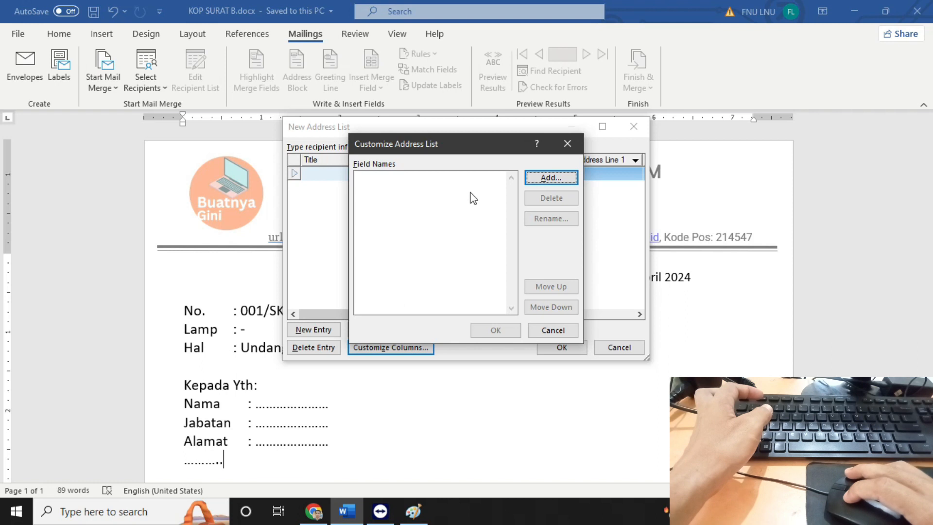
# Add the fields NAMA, JABATAN and ALAMAT to the address list and apply the column customization.
pyautogui.click(547, 180)
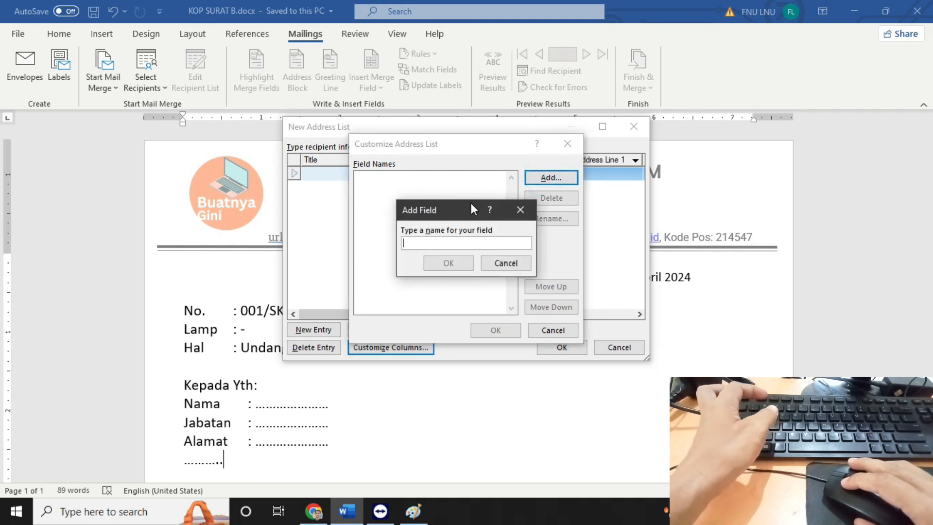
pyautogui.write('NAMA')
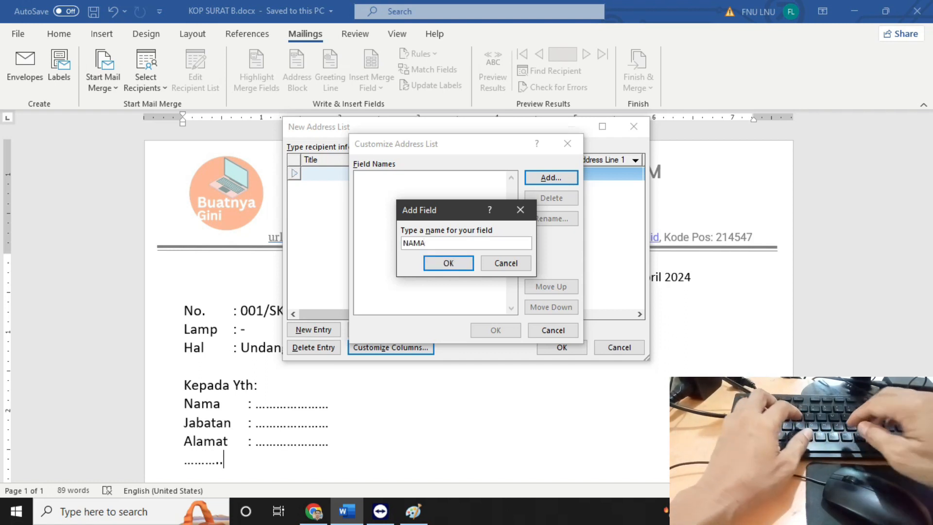
pyautogui.press('Return')
pyautogui.click(551, 178)
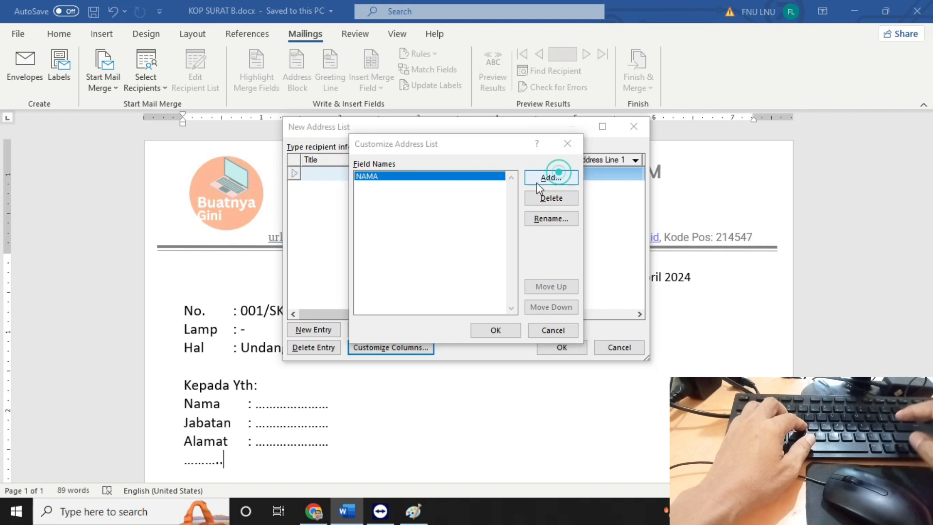
pyautogui.write('JABATAN')
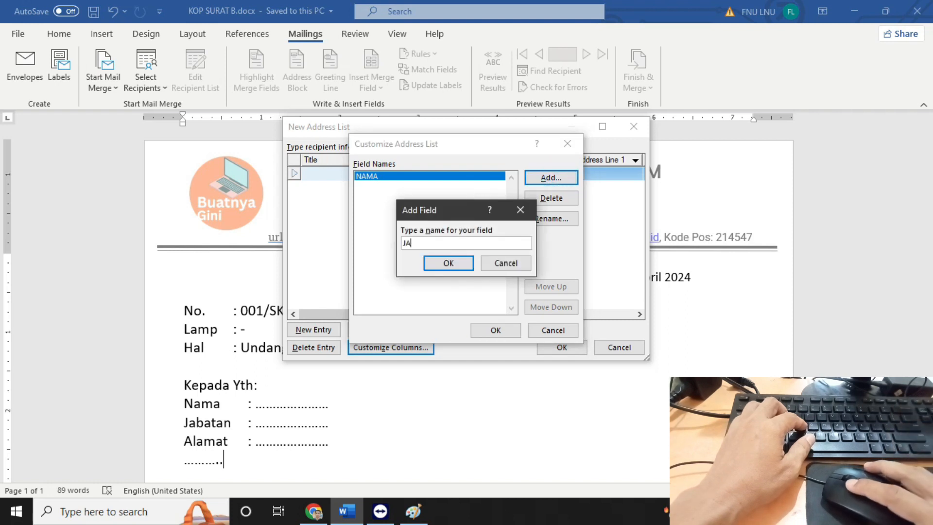
pyautogui.press('Return')
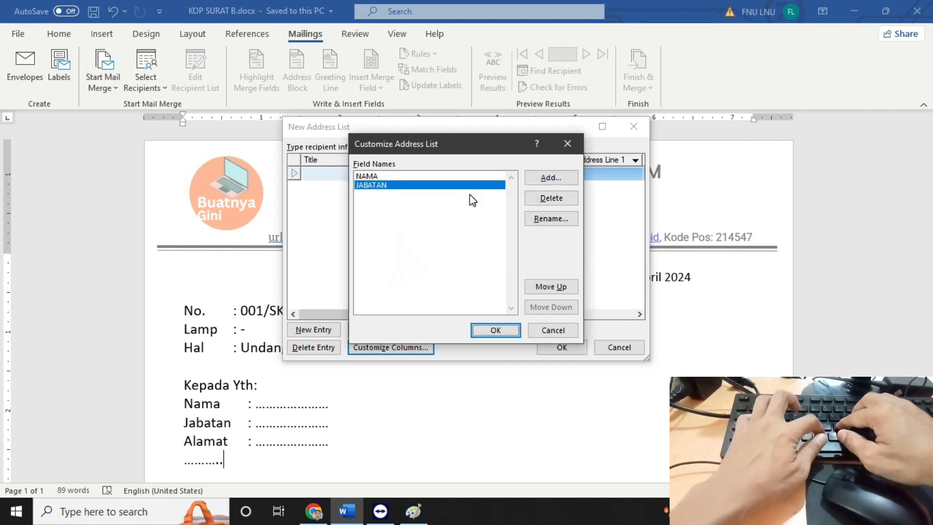
pyautogui.click(544, 181)
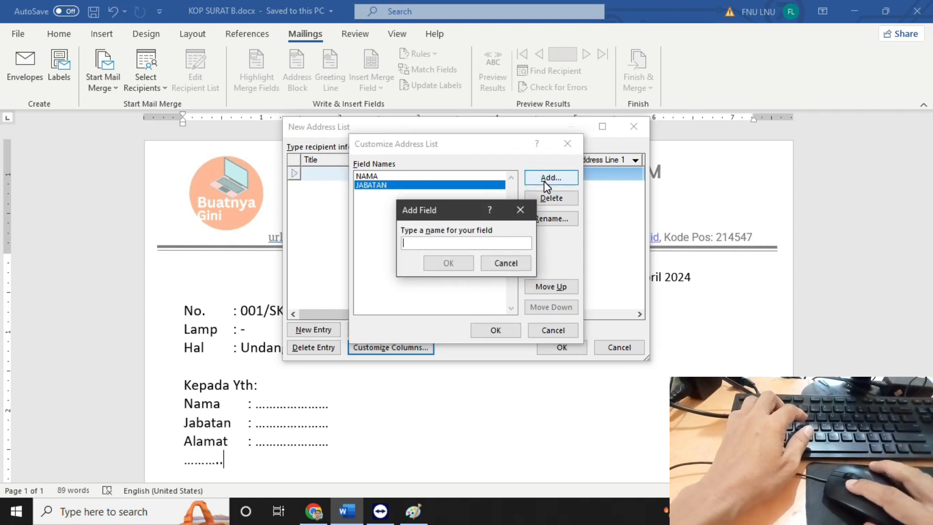
pyautogui.write('ALAMAT')
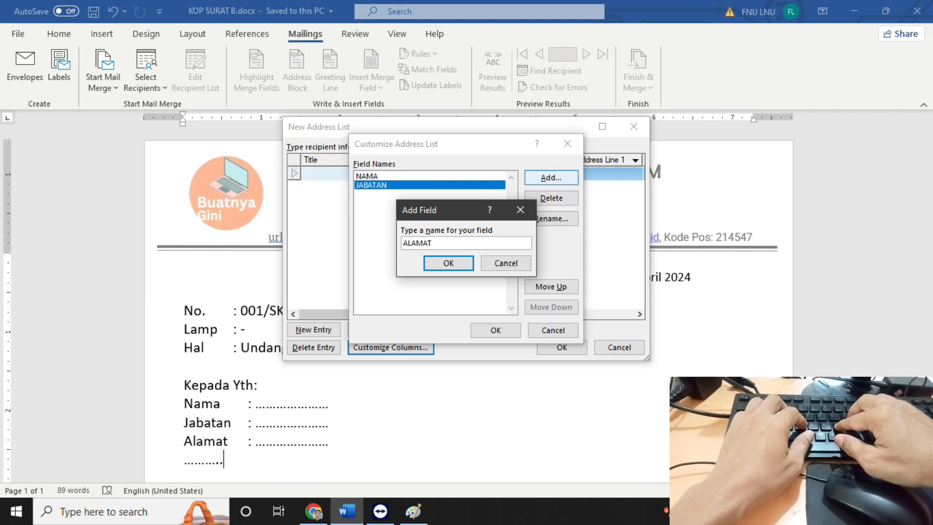
pyautogui.press('Return')
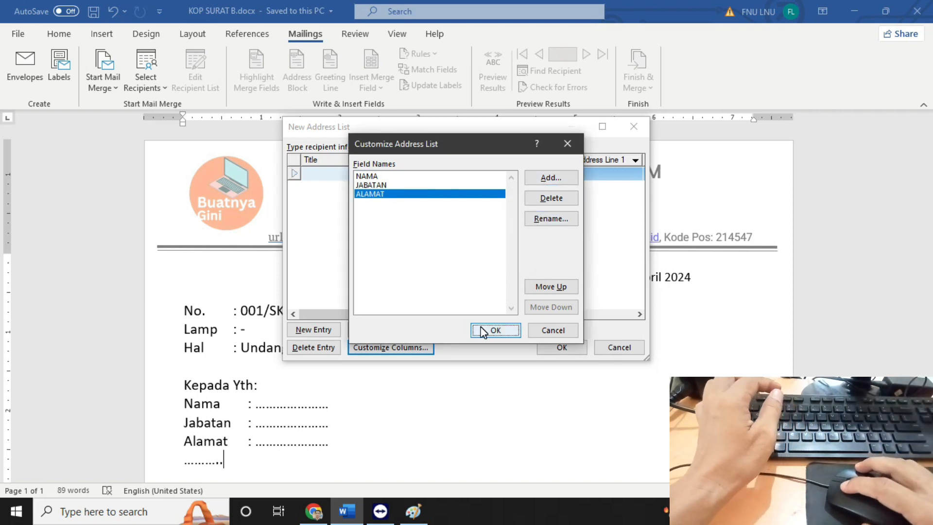
pyautogui.click(495, 331)
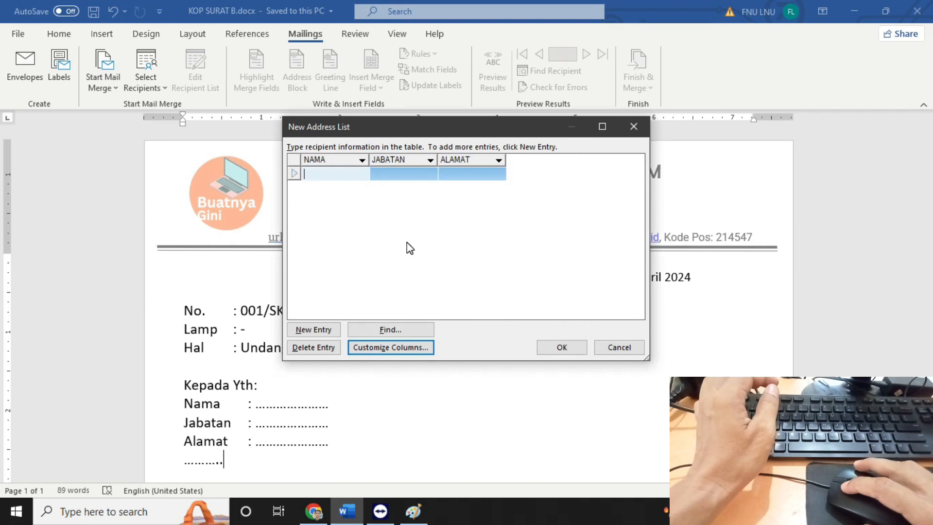
# Fill in the first recipient entry with the person's name, Ketua as JABATAN, and the street address as ALAMAT.
pyautogui.click(339, 174)
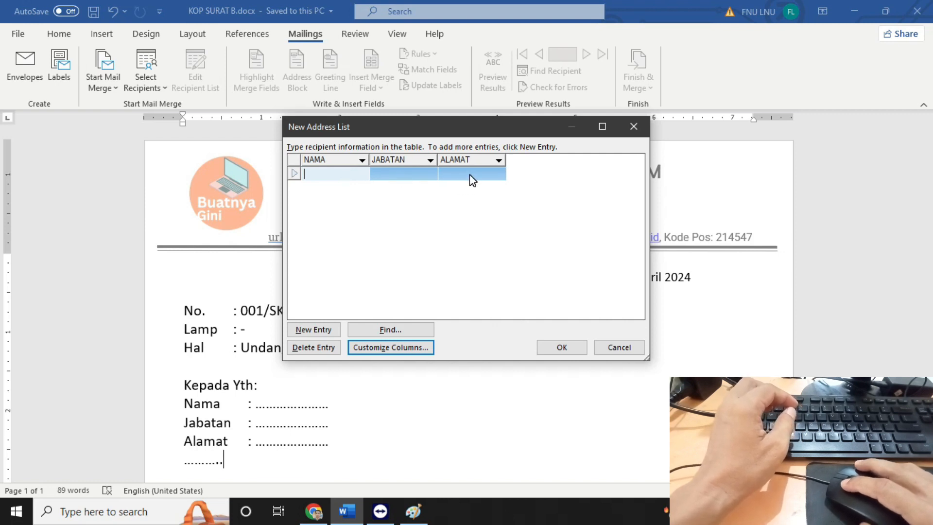
pyautogui.click(330, 175)
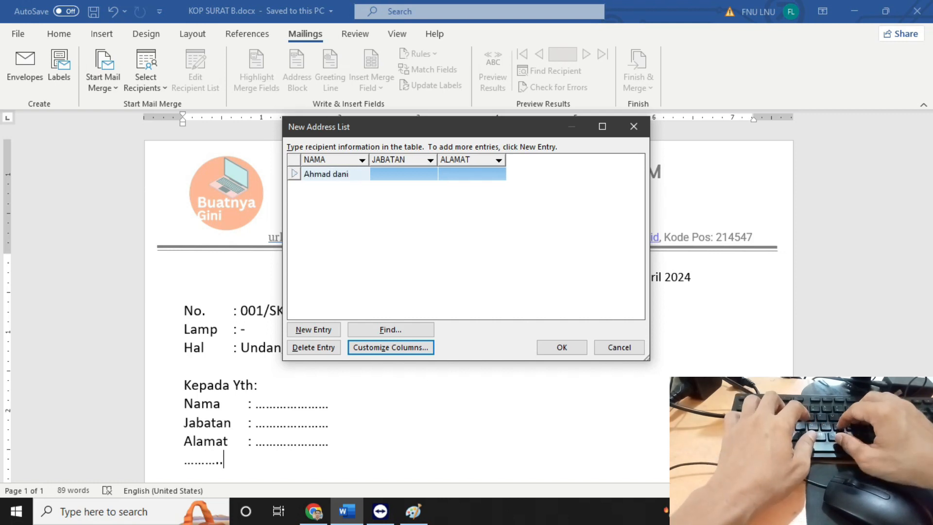
pyautogui.press('Tab')
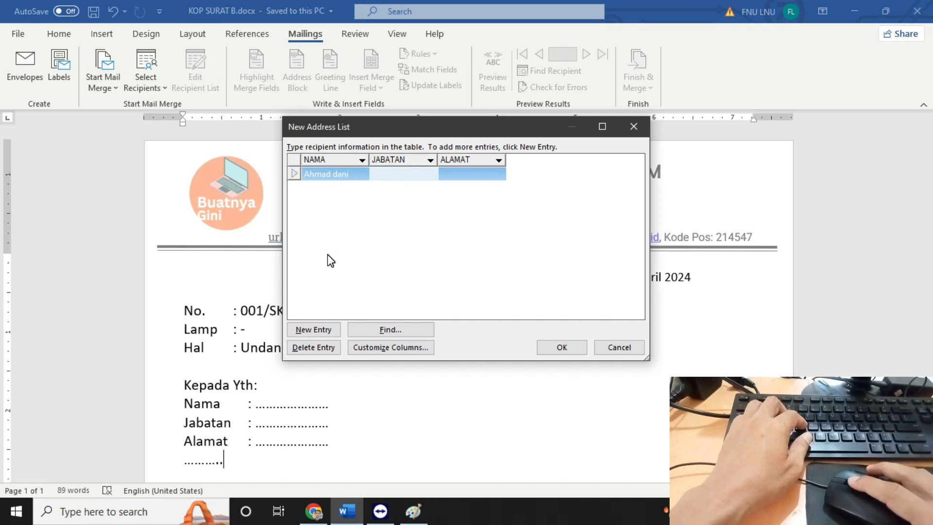
pyautogui.write('Ketua')
pyautogui.press('Tab')
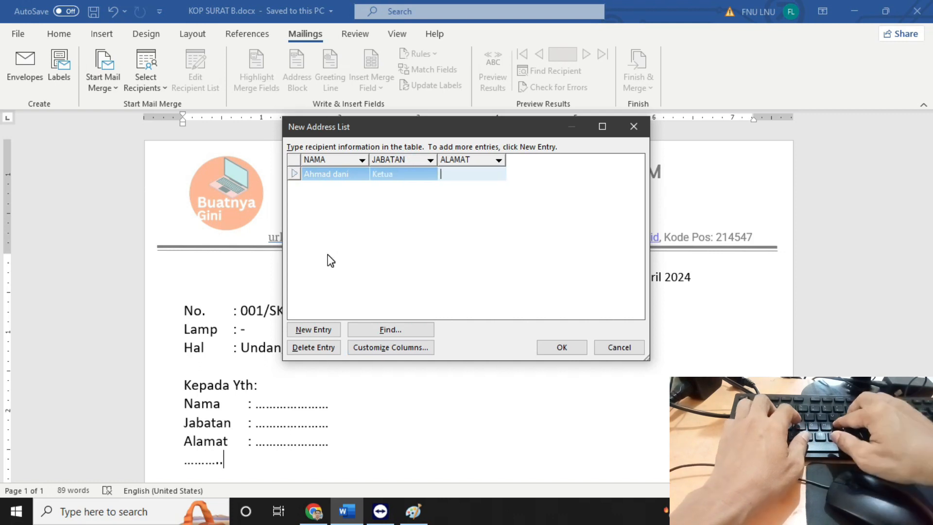
pyautogui.write('Jl. Singosar')
pyautogui.write('i No. 34 j')
pyautogui.write('Tangerang')
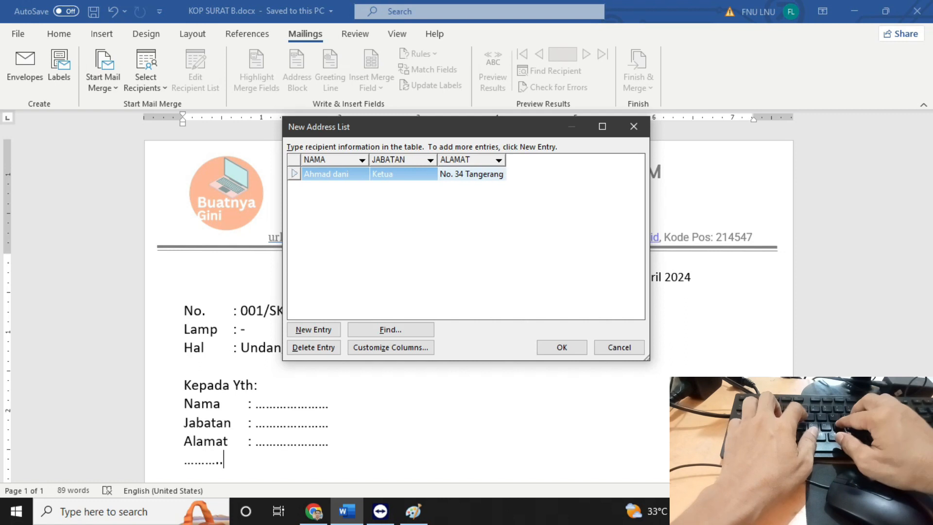
pyautogui.click(418, 255)
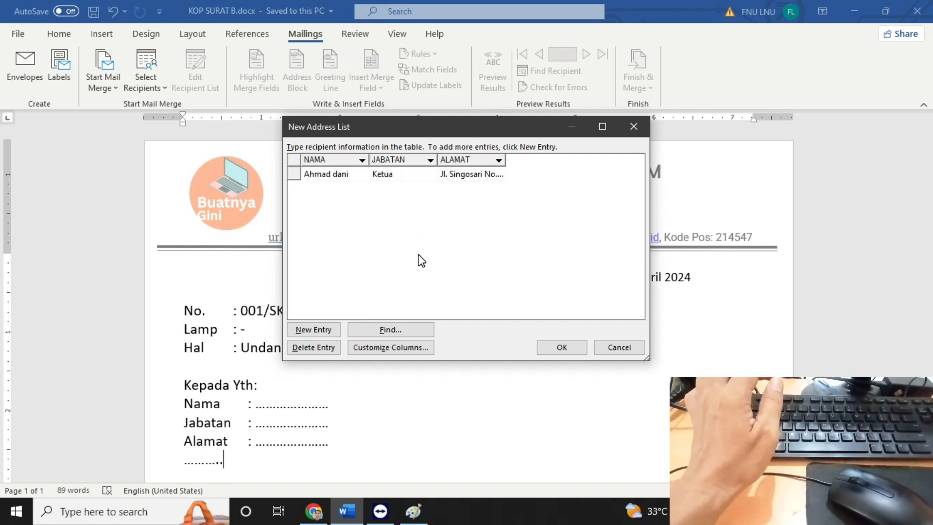
# Add a second recipient entry with the person's name, Sekretaris as JABATAN, and the street address as ALAMAT.
pyautogui.click(307, 330)
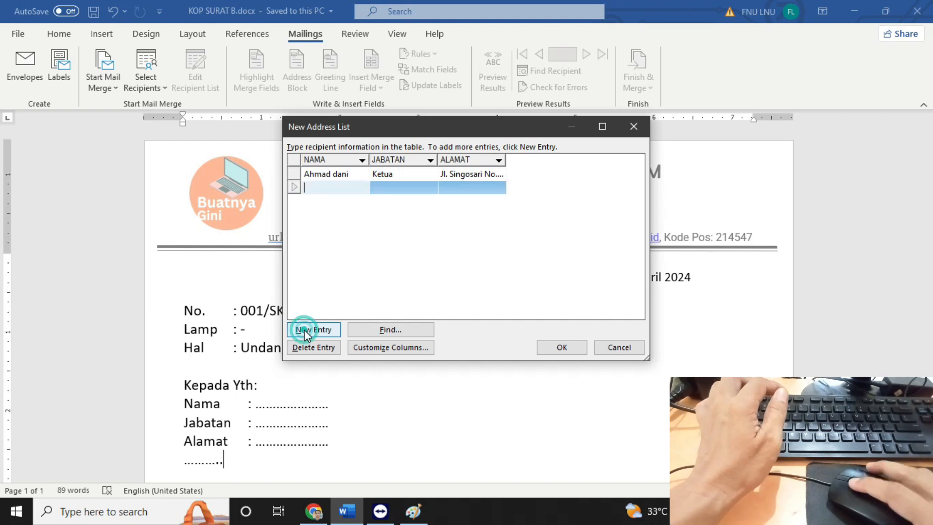
pyautogui.write('Budiman')
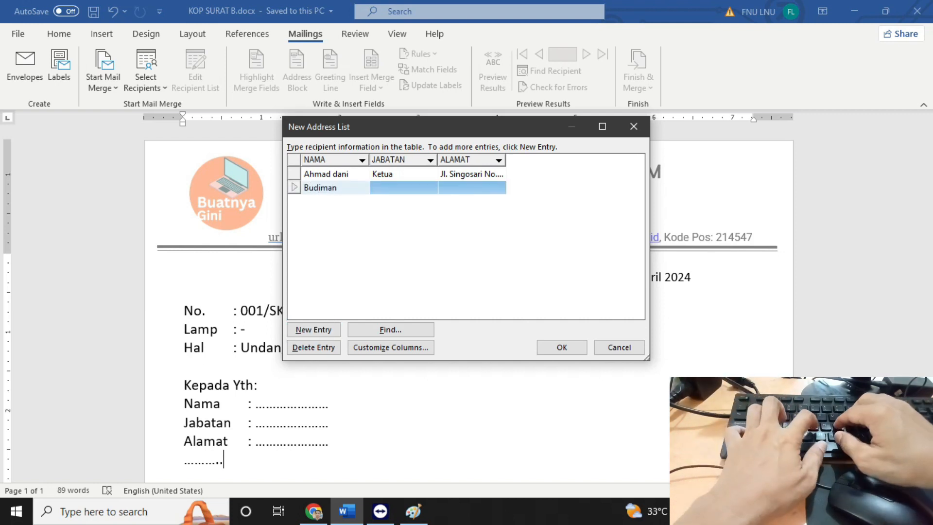
pyautogui.press('Tab')
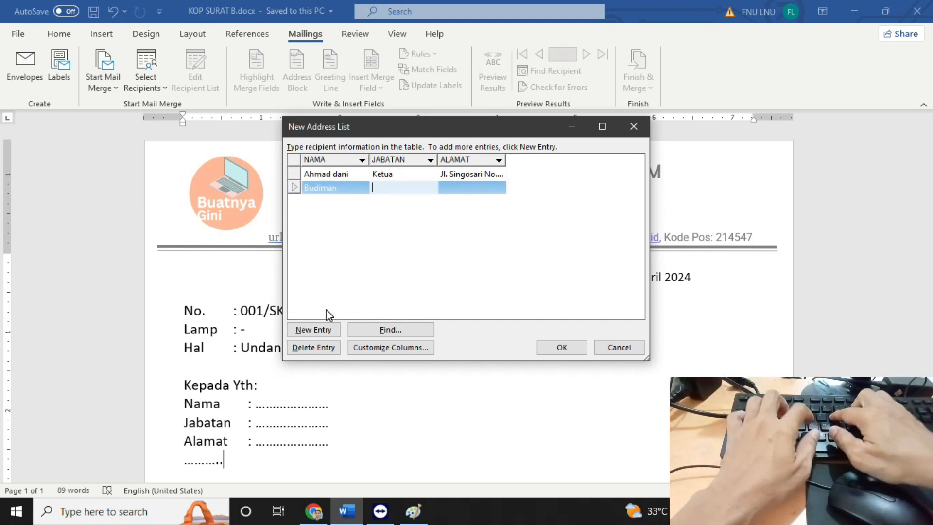
pyautogui.write('Sekretaris')
pyautogui.press('Tab')
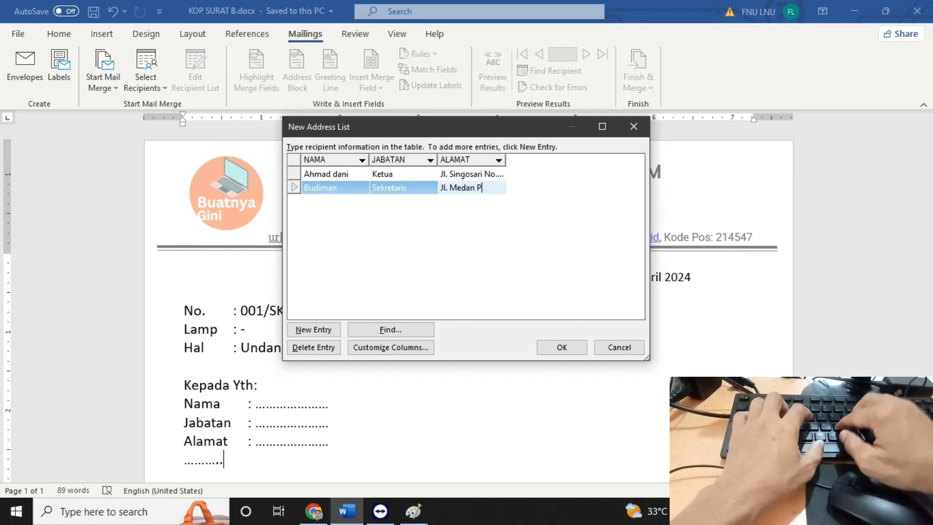
pyautogui.write('No. 34')
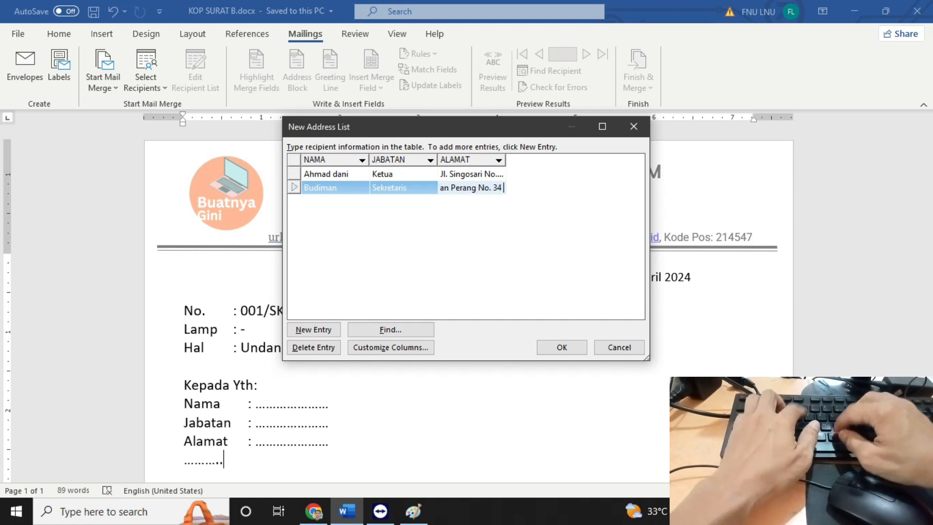
pyautogui.write(' B')
pyautogui.write('akarta p')
pyautogui.write('Pusat')
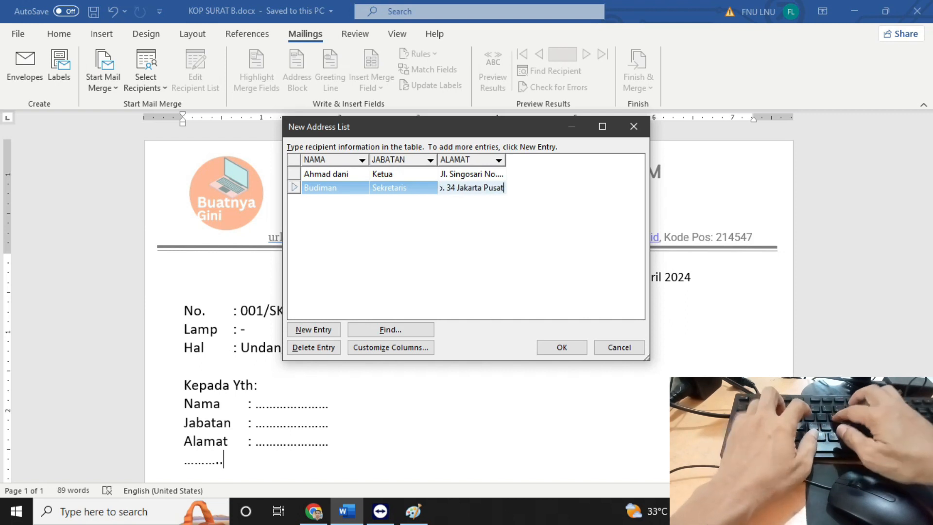
# Add a third recipient entry with the person's name, Bendahara as JABATAN, and the street address as ALAMAT.
pyautogui.click(321, 331)
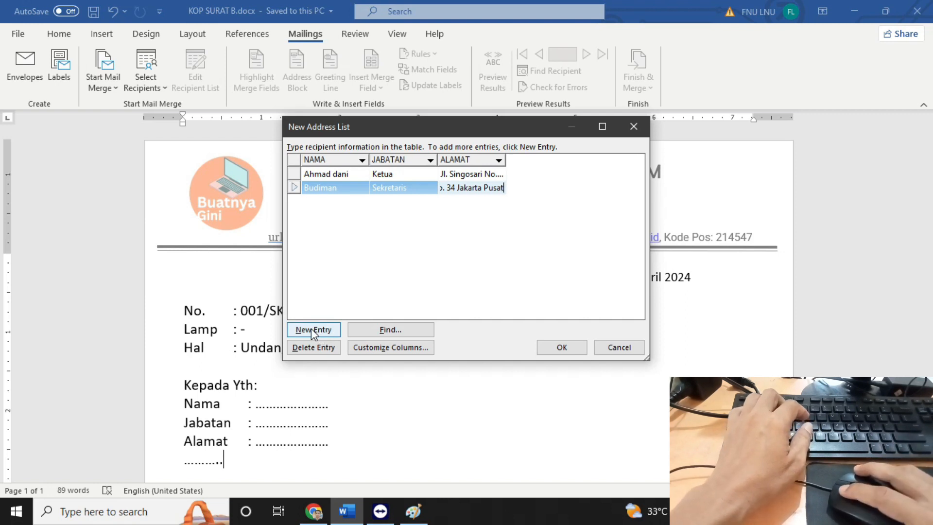
pyautogui.click(311, 333)
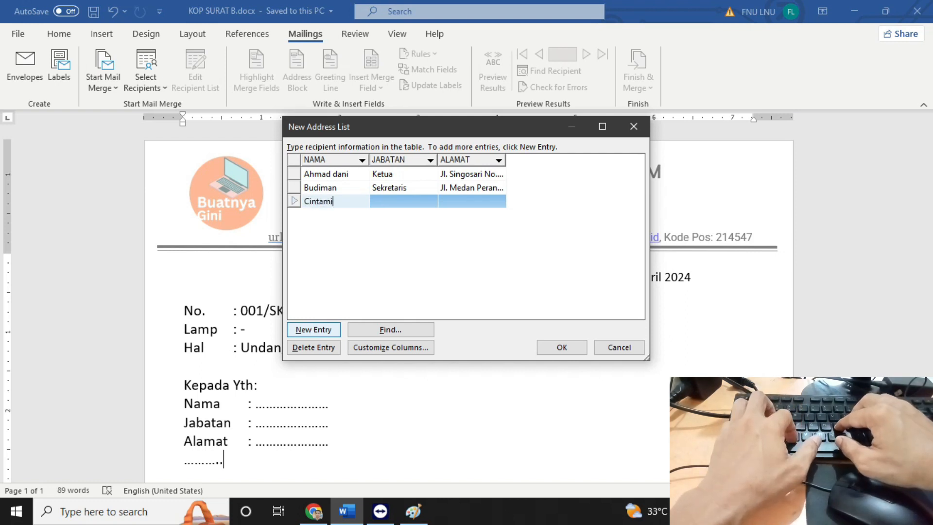
pyautogui.press('Tab')
pyautogui.write('B')
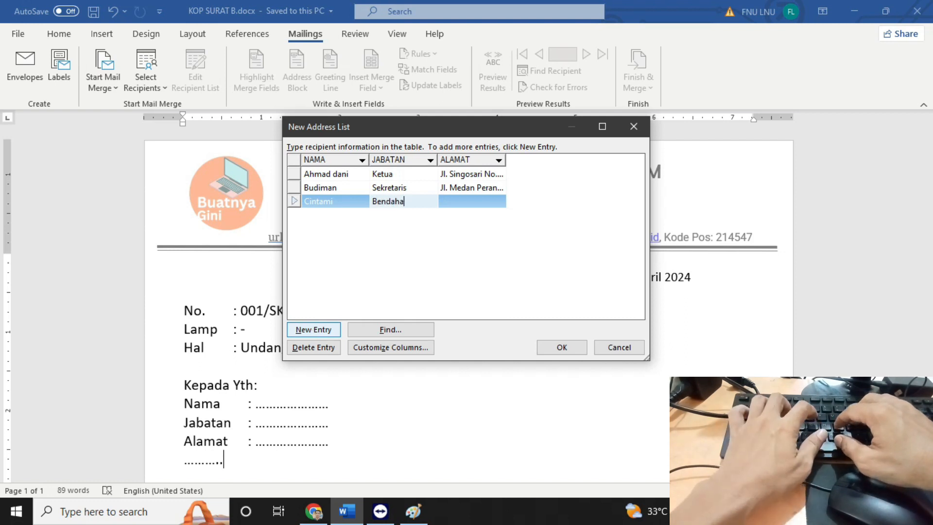
pyautogui.write('endahara')
pyautogui.press('Tab')
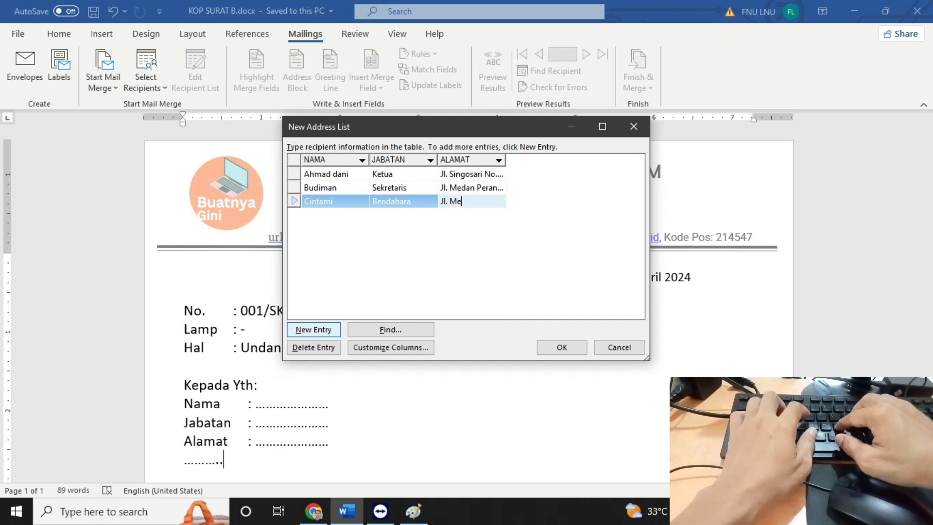
pyautogui.write('Jl. Menteng No. 34')
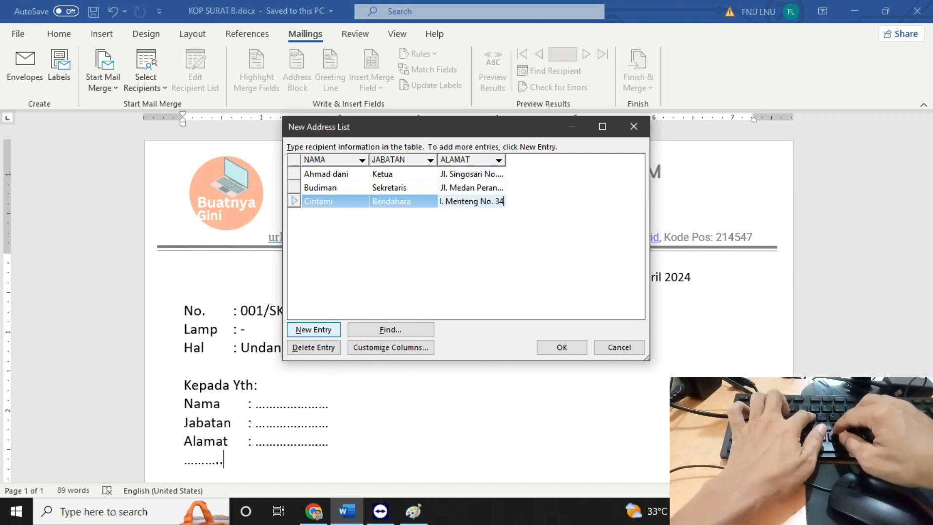
pyautogui.write(' Kuningan')
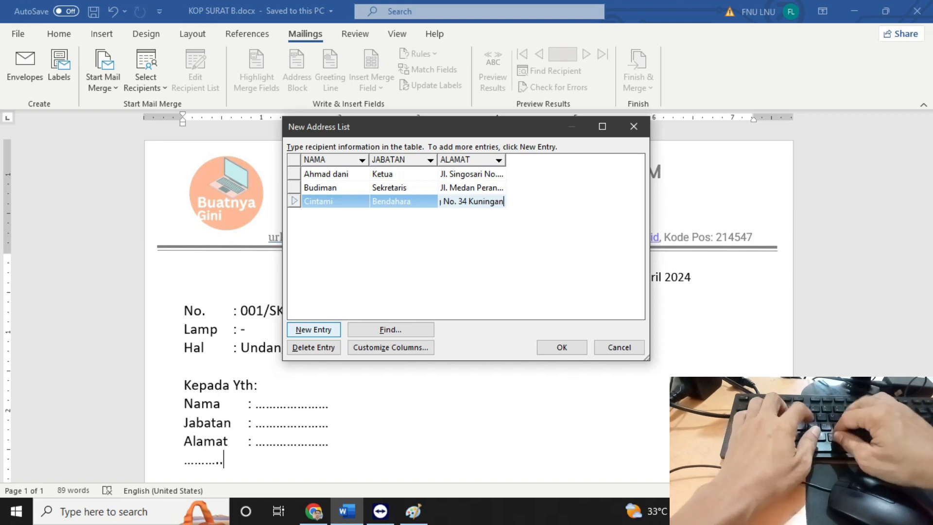
# Add a fourth recipient entry with the person's name, Anggota as JABATAN, and the street address as ALAMAT.
pyautogui.click(311, 329)
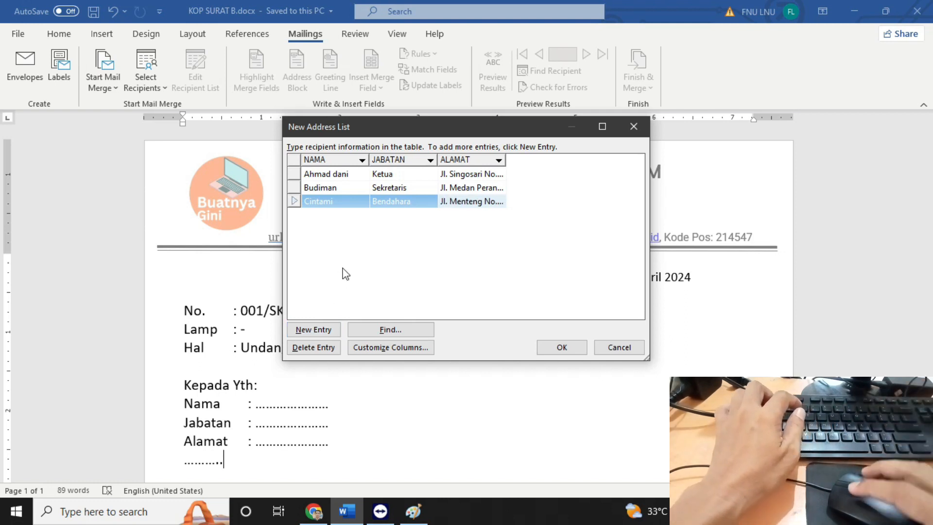
pyautogui.click(310, 330)
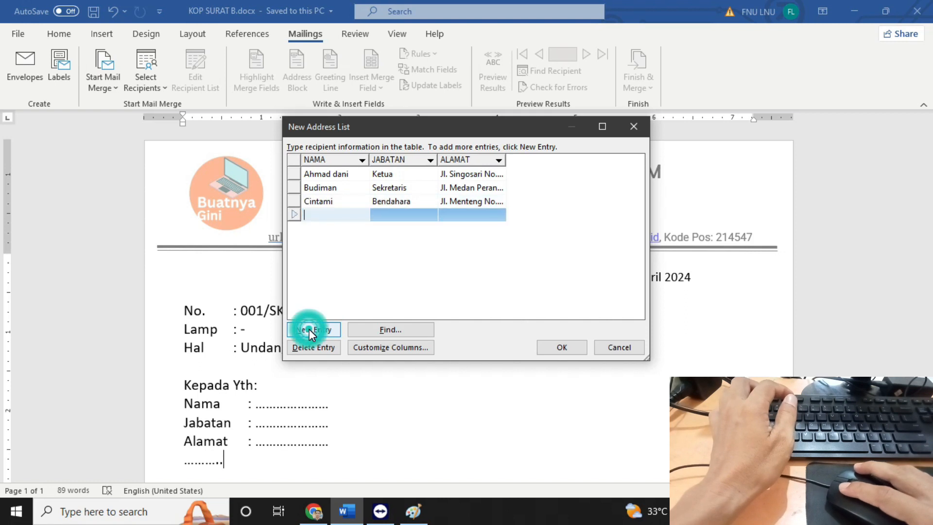
pyautogui.write('Dedi Yusuf')
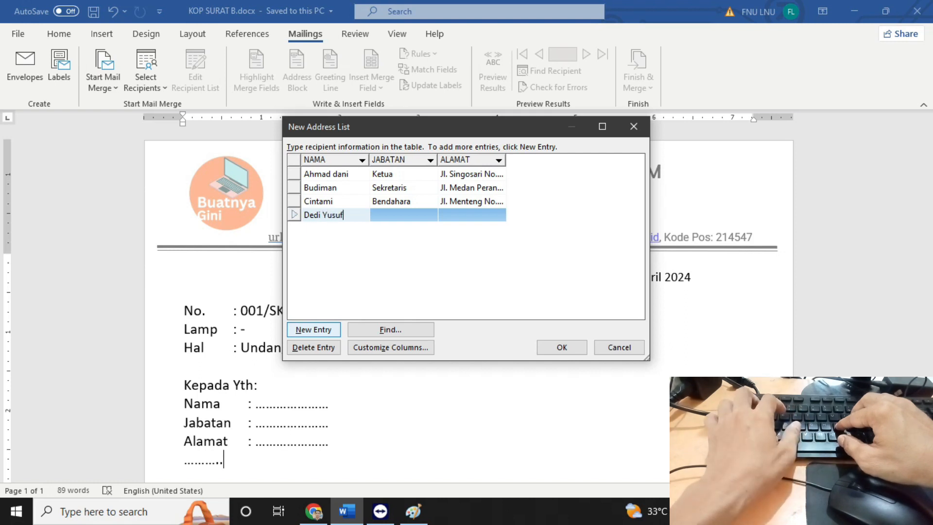
pyautogui.click(311, 331)
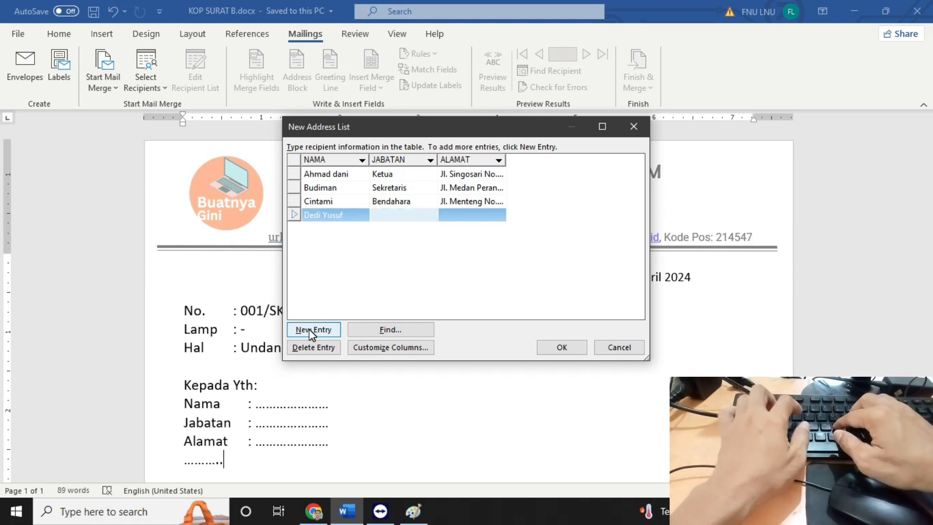
pyautogui.write('Anggota')
pyautogui.press('Tab')
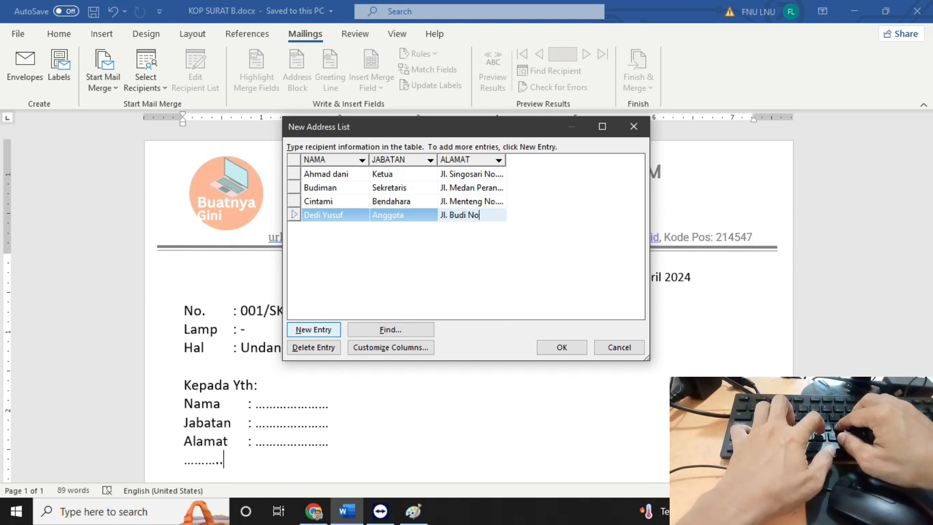
pyautogui.write('Jl. Budi No 34 Jakarta')
pyautogui.press('Tab')
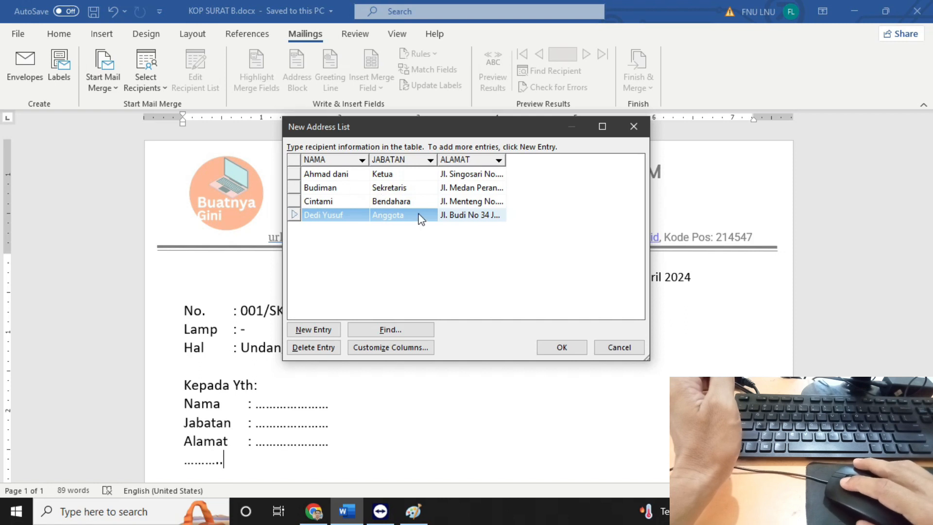
# Finish the recipient list and save it as data_penerima_surat in the My Data Sources folder.
pyautogui.click(563, 348)
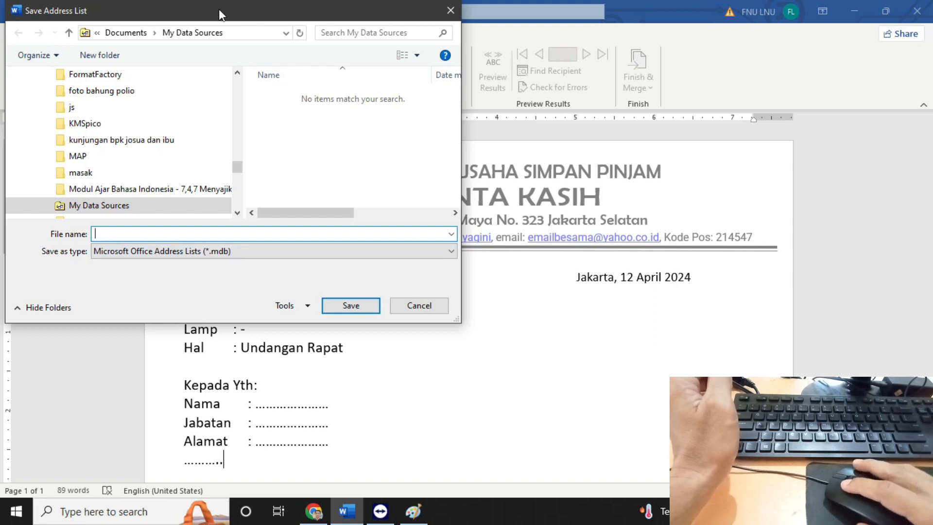
pyautogui.moveTo(210, 18); pyautogui.dragTo(374, 108)
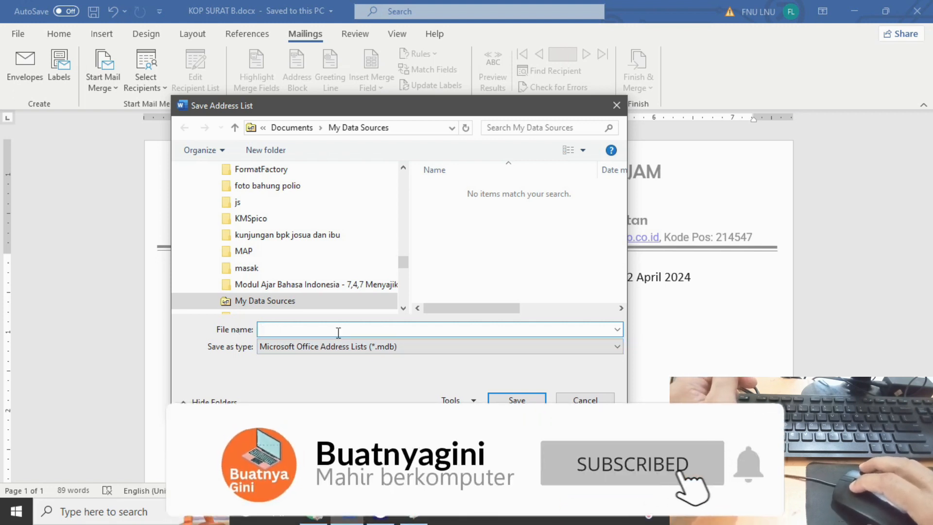
pyautogui.write('data_pee')
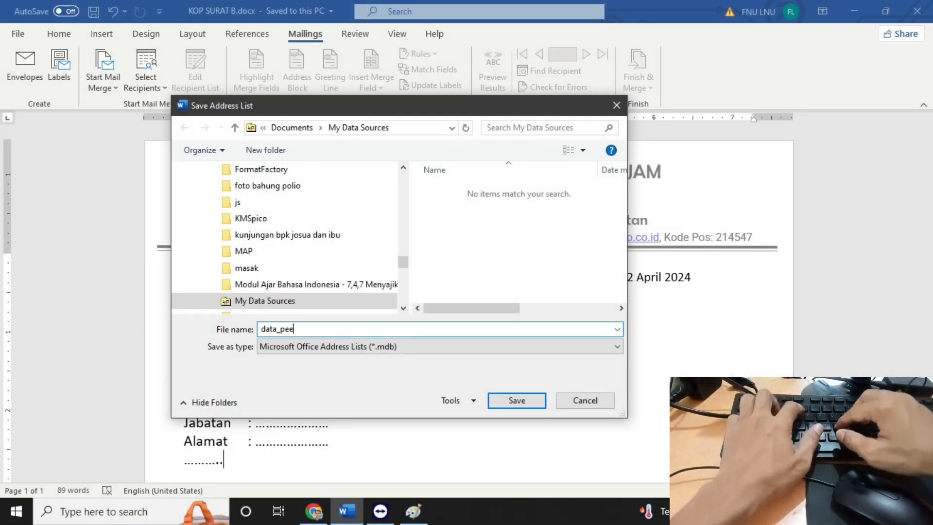
pyautogui.press('BackSpace')
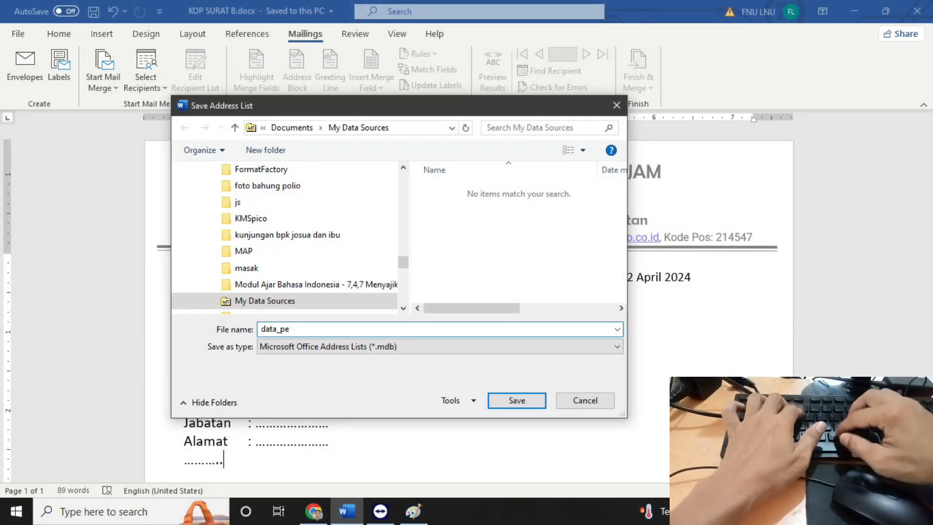
pyautogui.write('nerima')
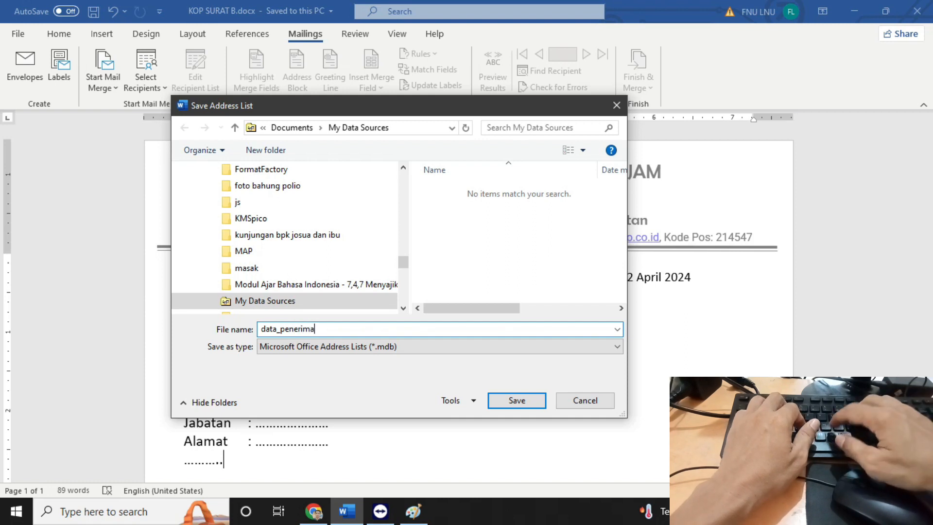
pyautogui.write('_surat')
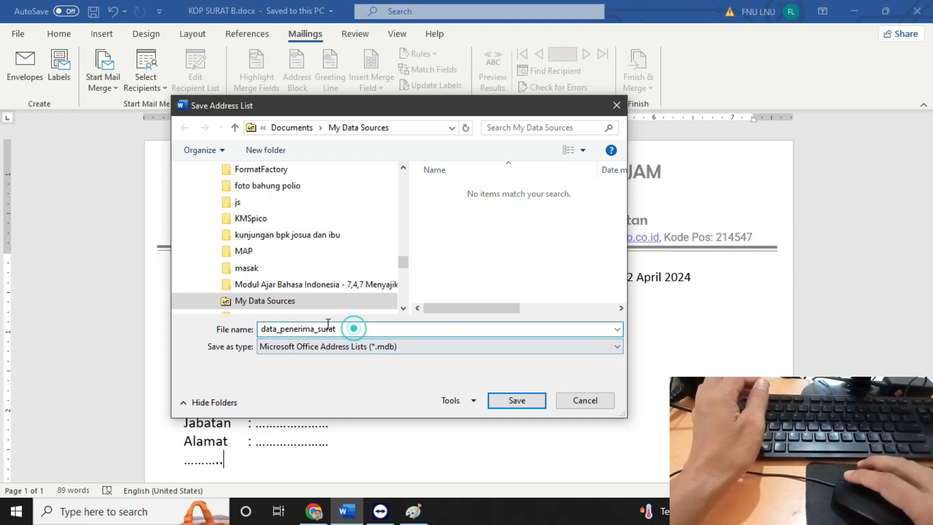
pyautogui.doubleClick(352, 328)
pyautogui.click(358, 328)
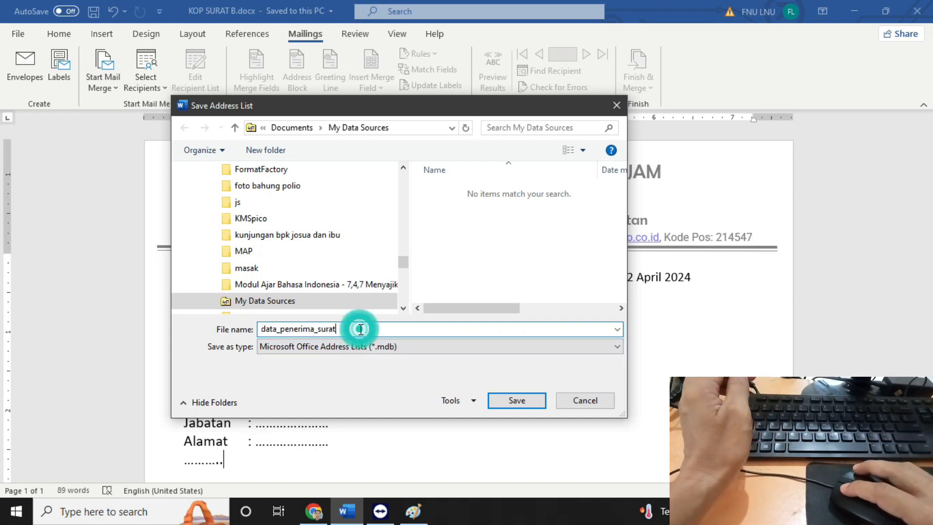
pyautogui.click(506, 401)
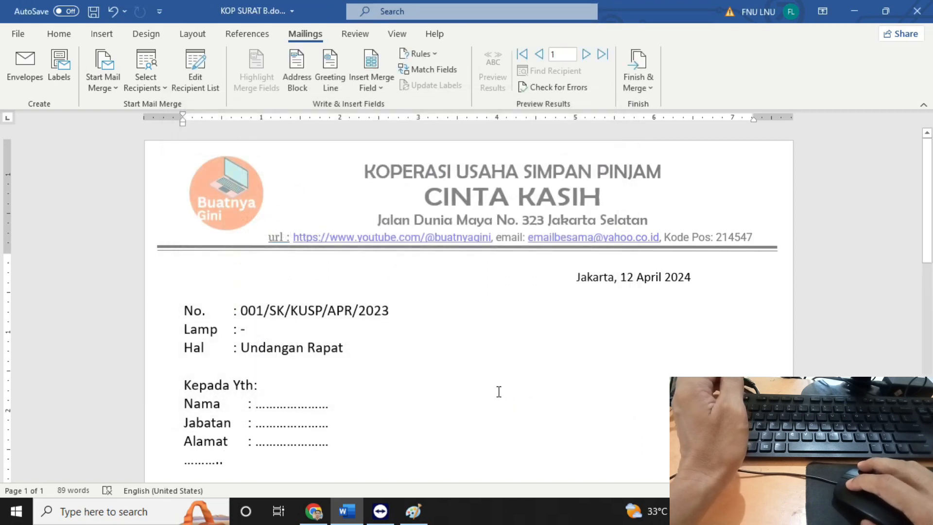
# Undo the last edit to remove the extra dotted line below the Alamat line of the letter.
pyautogui.scroll(-3, 395, 371)
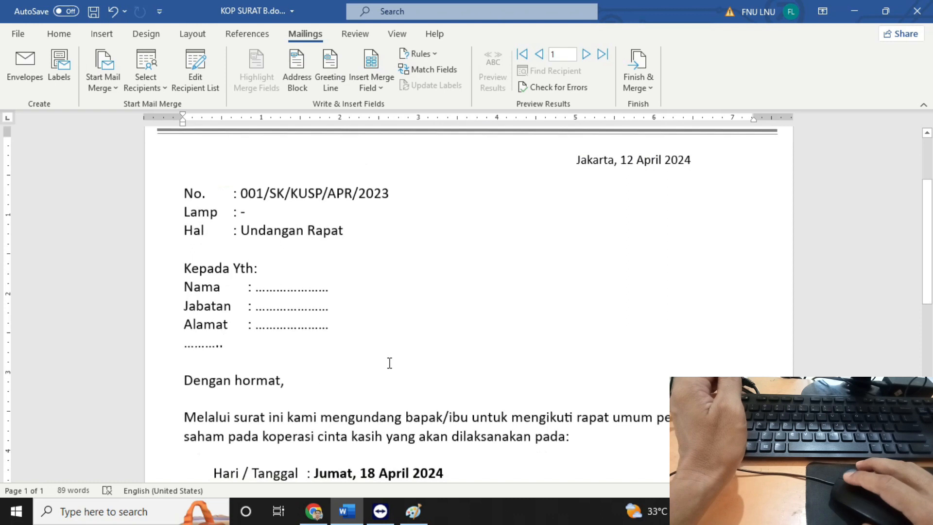
pyautogui.click(291, 291)
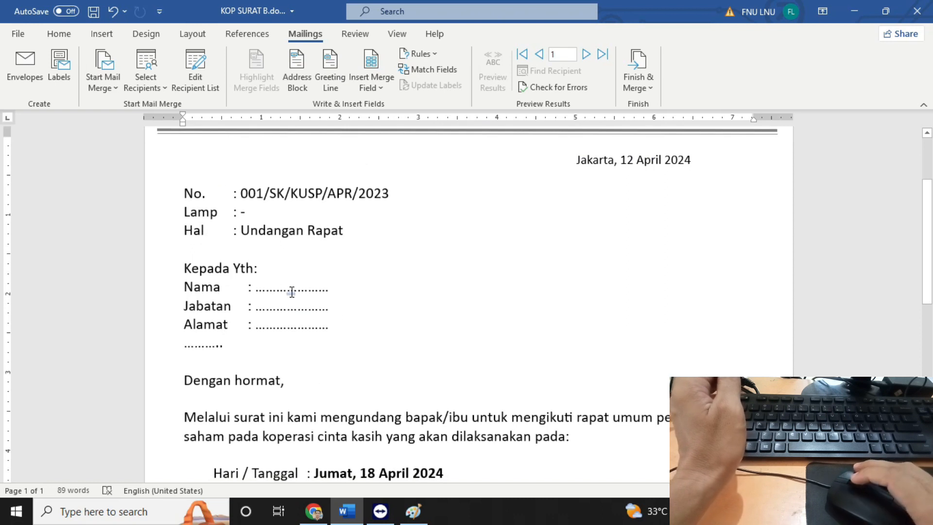
pyautogui.moveTo(287, 291); pyautogui.dragTo(297, 300)
pyautogui.click(283, 324)
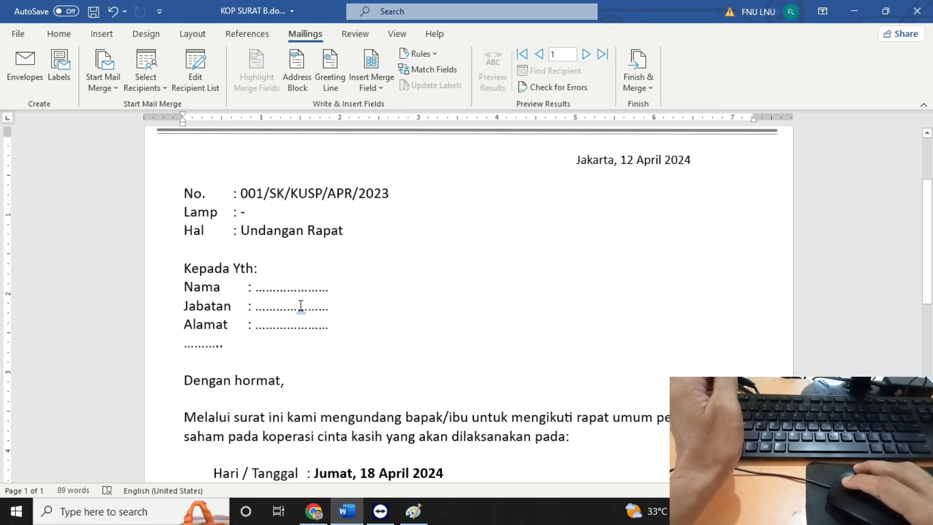
pyautogui.hotkey('ctrl', 'z')
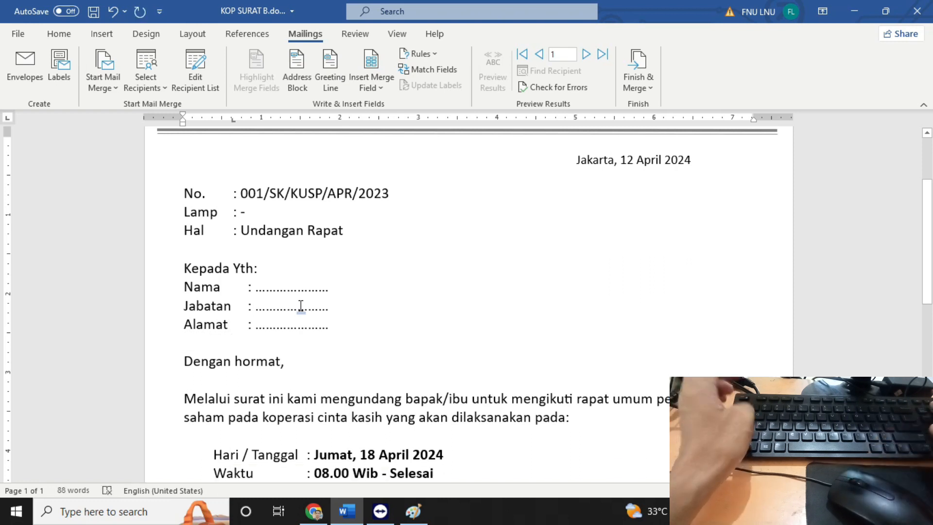
# Delete the dotted placeholders after Nama, Jabatan and Alamat in the recipient block.
pyautogui.click(295, 290)
pyautogui.doubleClick(295, 290)
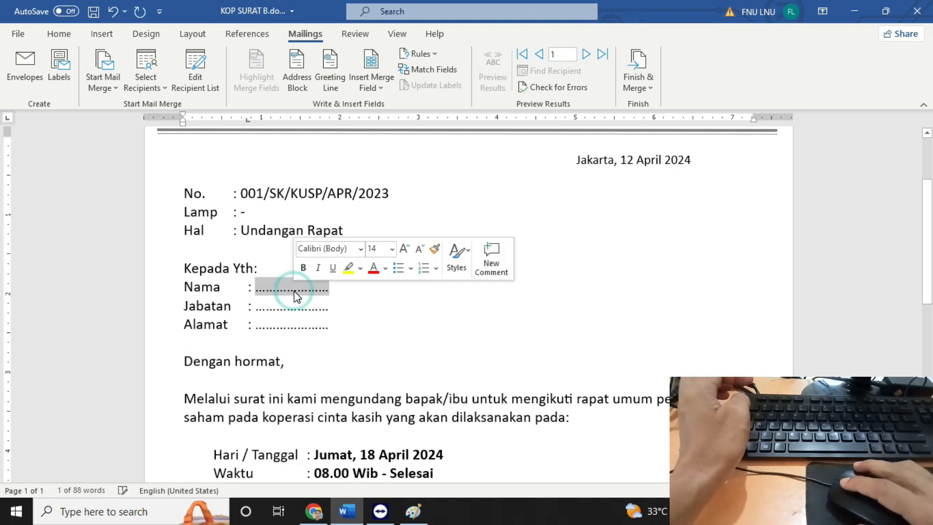
pyautogui.press('Delete')
pyautogui.press('Down')
pyautogui.hotkey('shift', 'End')
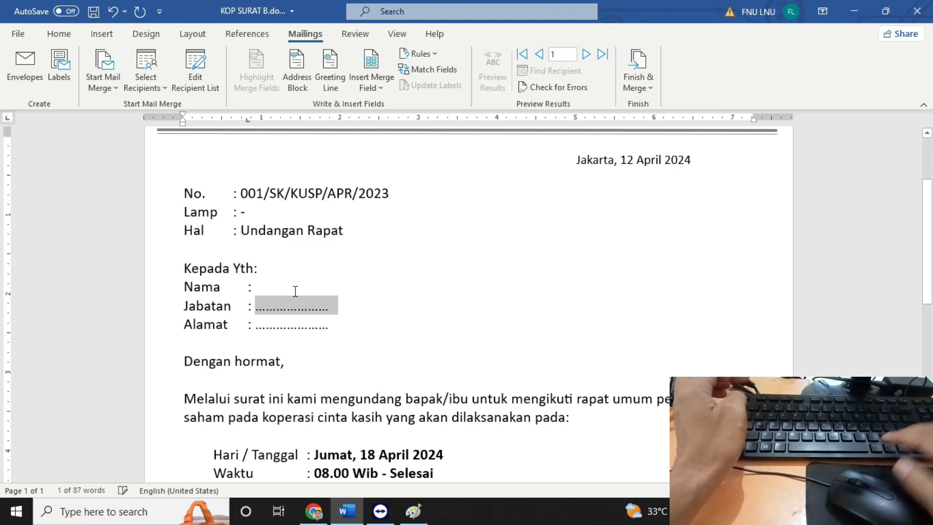
pyautogui.press('Delete')
pyautogui.press('Down')
pyautogui.hotkey('shift', 'End')
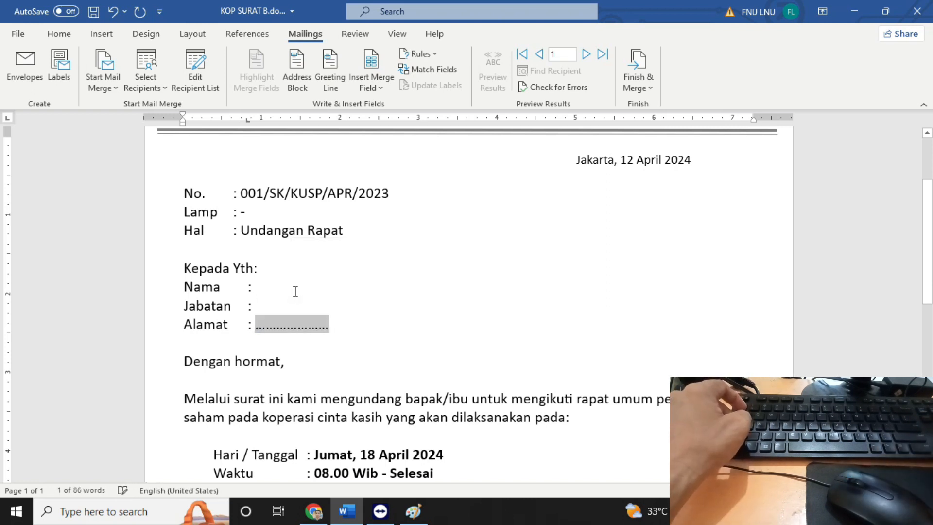
pyautogui.press('Delete')
# Insert the NAMA, JABATAN and ALAMAT merge fields after the matching labels in the letter's recipient block.
pyautogui.click(278, 290)
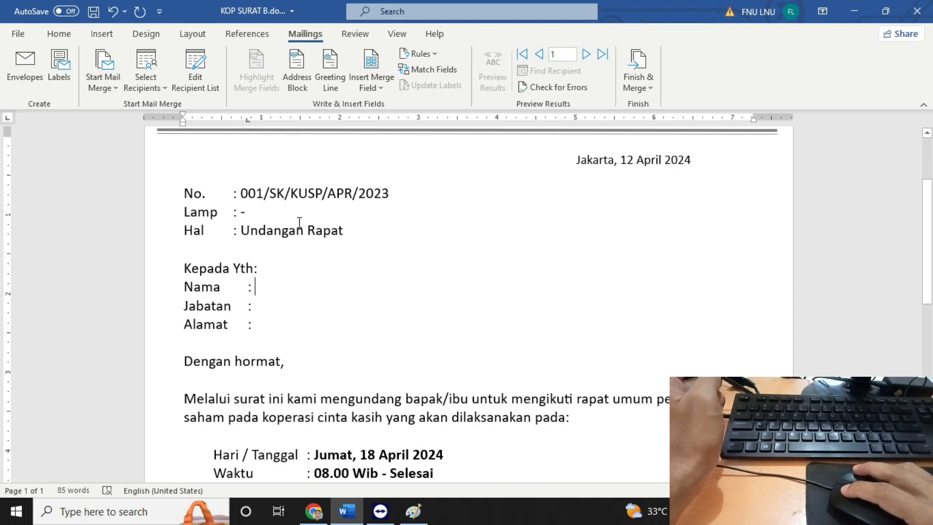
pyautogui.click(380, 91)
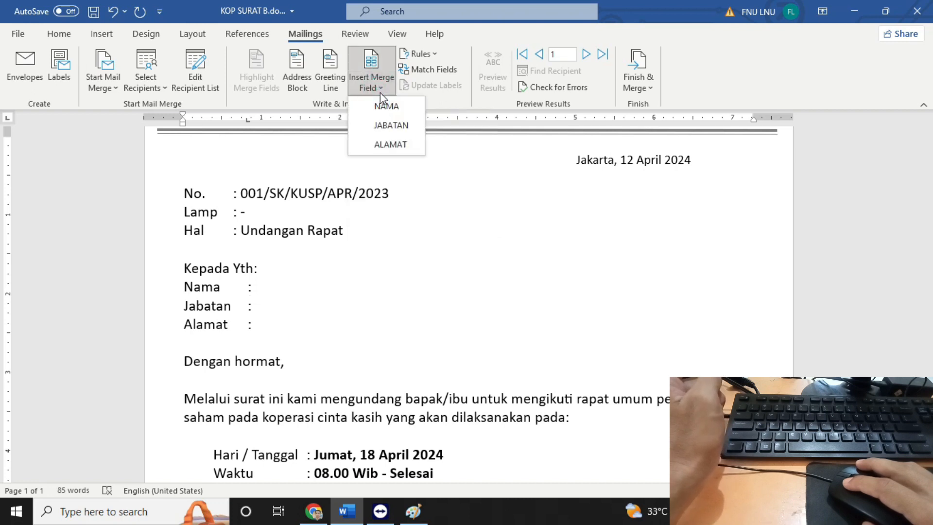
pyautogui.click(374, 105)
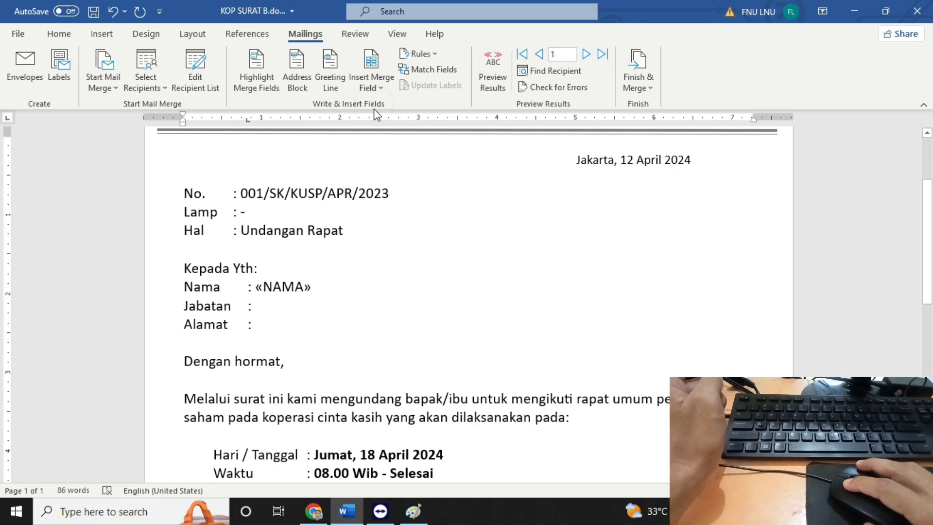
pyautogui.click(274, 307)
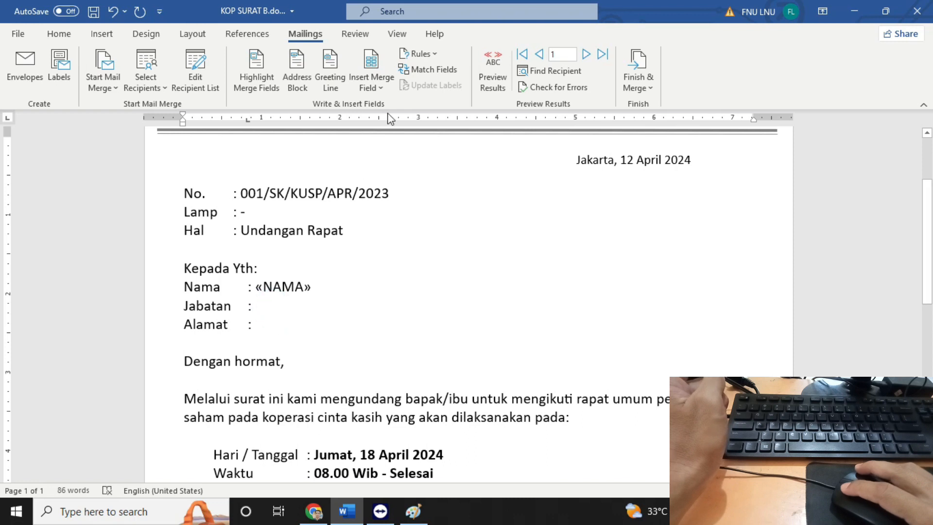
pyautogui.click(381, 90)
pyautogui.click(381, 124)
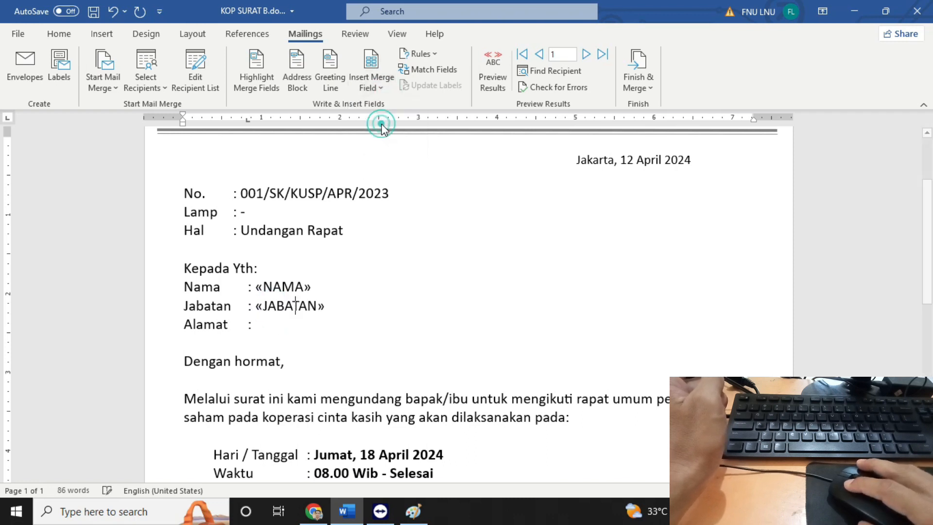
pyautogui.click(261, 324)
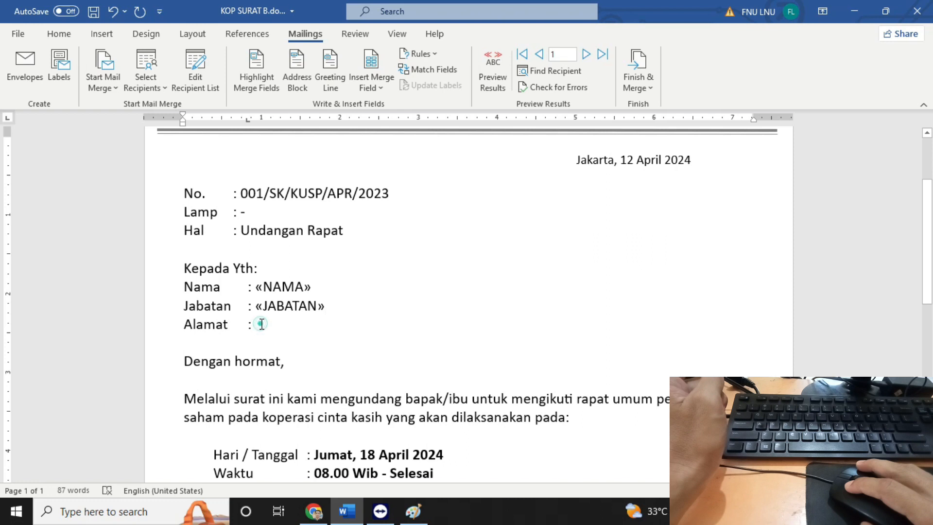
pyautogui.click(381, 89)
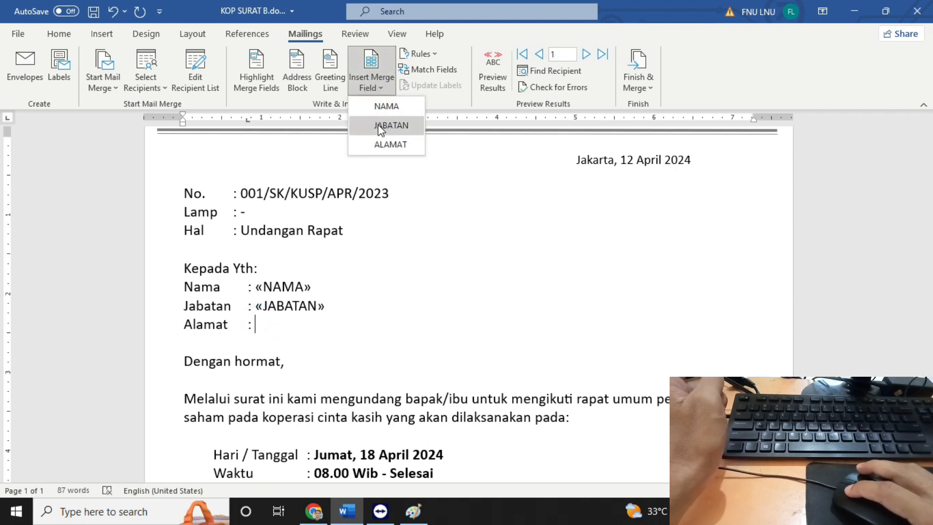
pyautogui.click(389, 143)
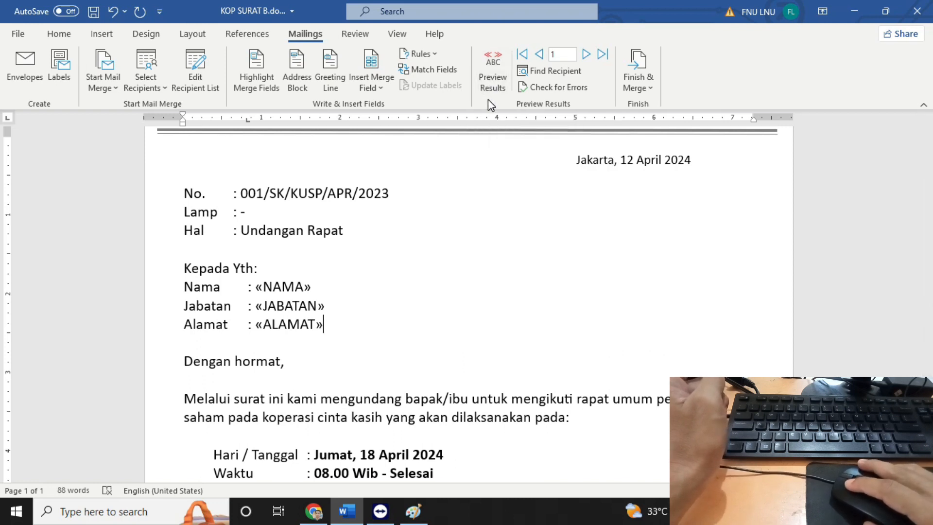
# Turn on the preview of the merge results and look over the first recipient's letter.
pyautogui.click(492, 83)
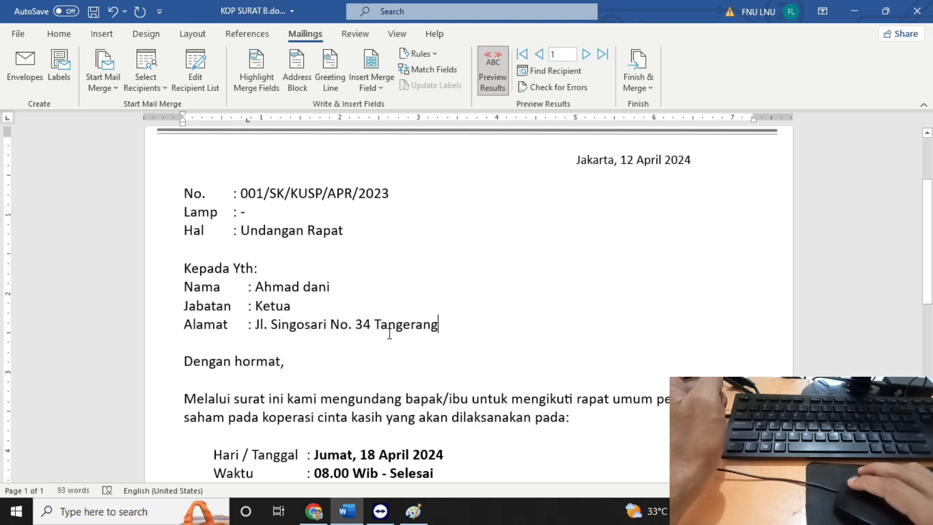
pyautogui.keyDown('ctrl'); pyautogui.scroll(-8, 389, 334); pyautogui.keyUp('ctrl')
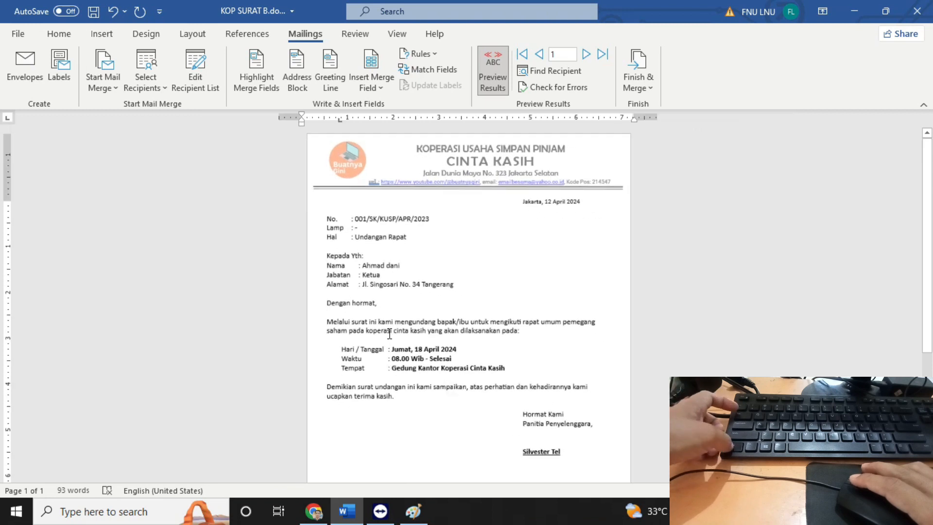
pyautogui.keyDown('ctrl'); pyautogui.scroll(1, 389, 334); pyautogui.keyUp('ctrl')
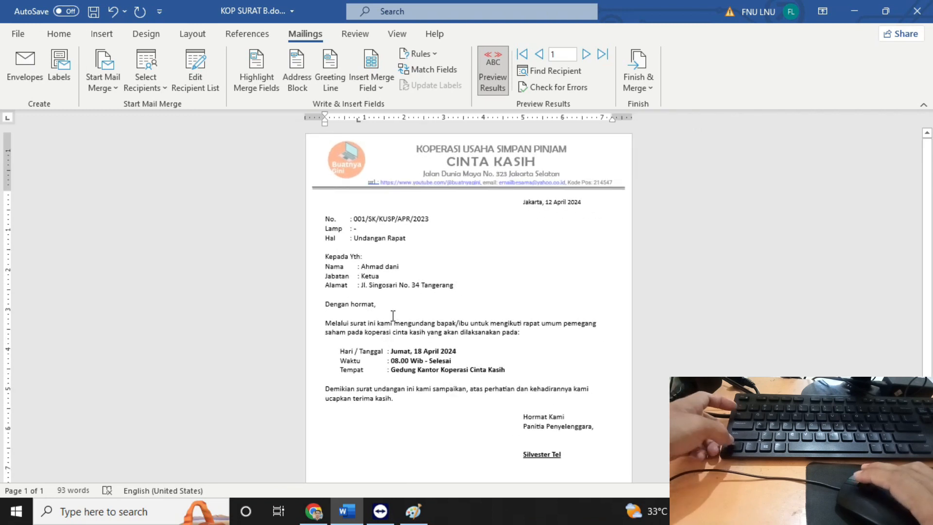
pyautogui.keyDown('ctrl'); pyautogui.scroll(4, 396, 325); pyautogui.keyUp('ctrl')
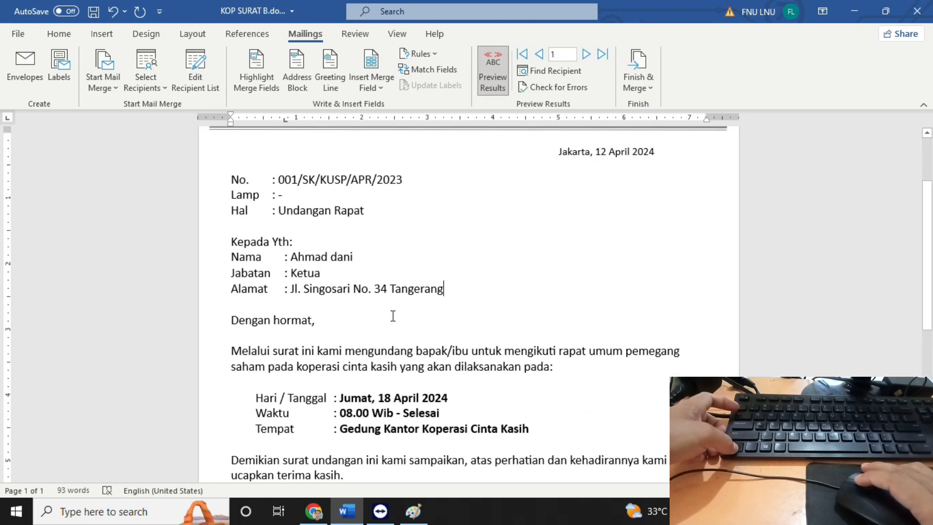
pyautogui.scroll(1, 393, 315)
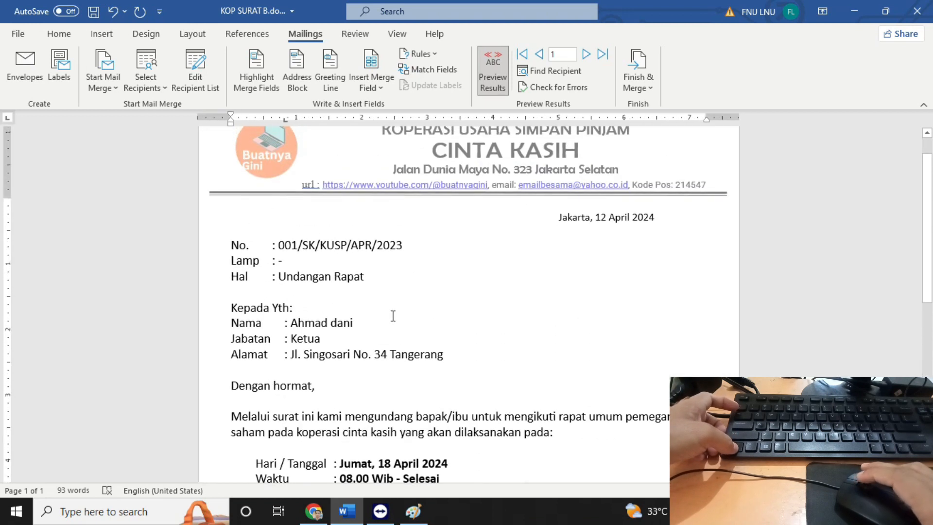
# Step through the previewed letters up to record 4, and return to the first record.
pyautogui.click(586, 54)
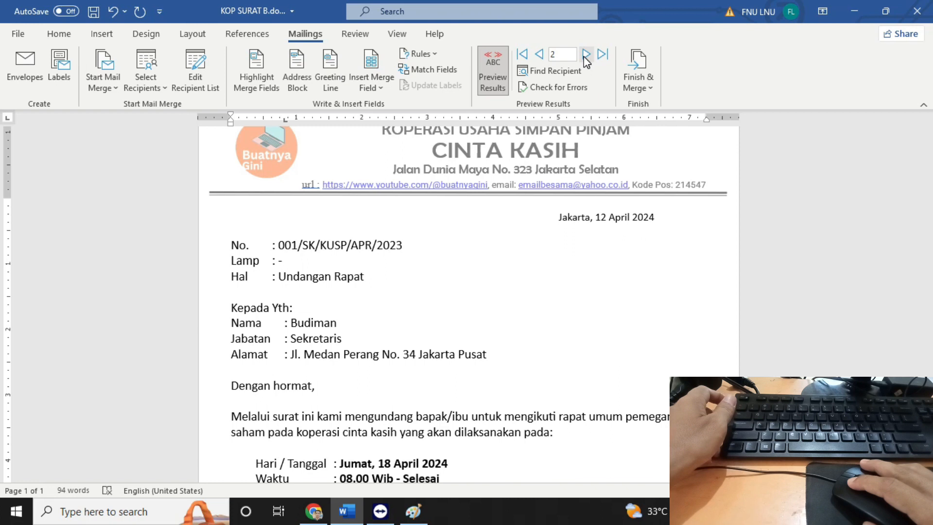
pyautogui.click(586, 55)
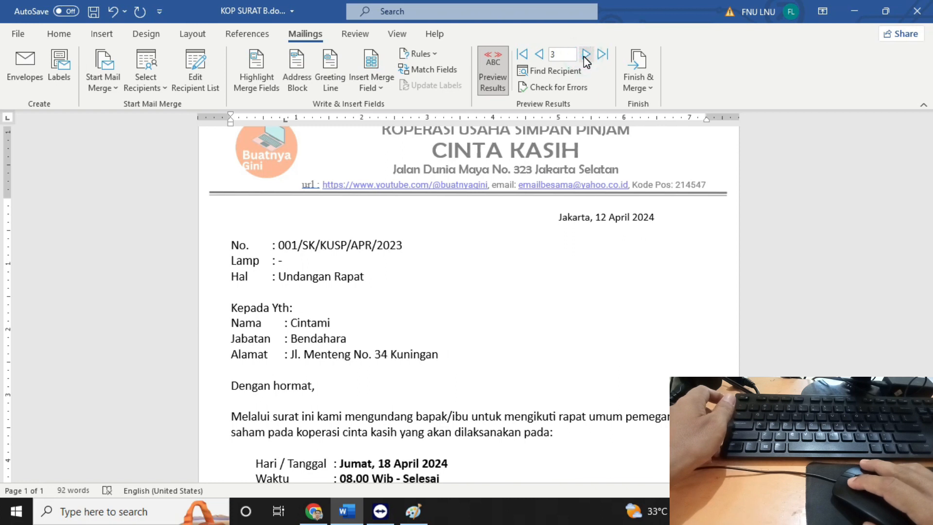
pyautogui.click(585, 55)
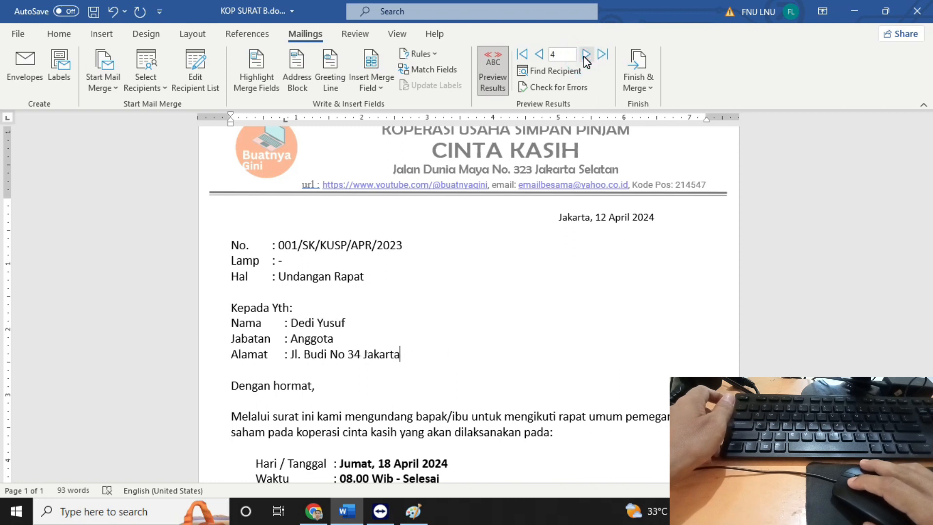
pyautogui.click(539, 54)
pyautogui.click(540, 55)
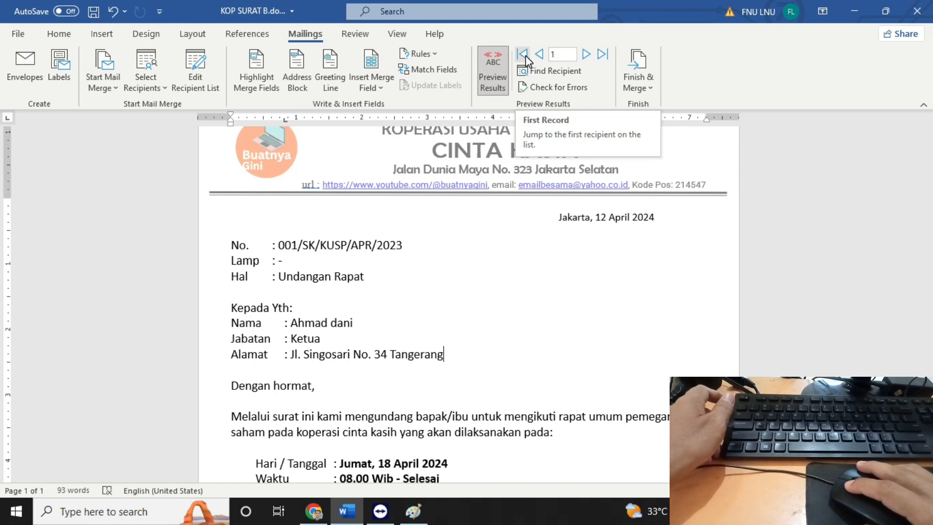
pyautogui.click(524, 56)
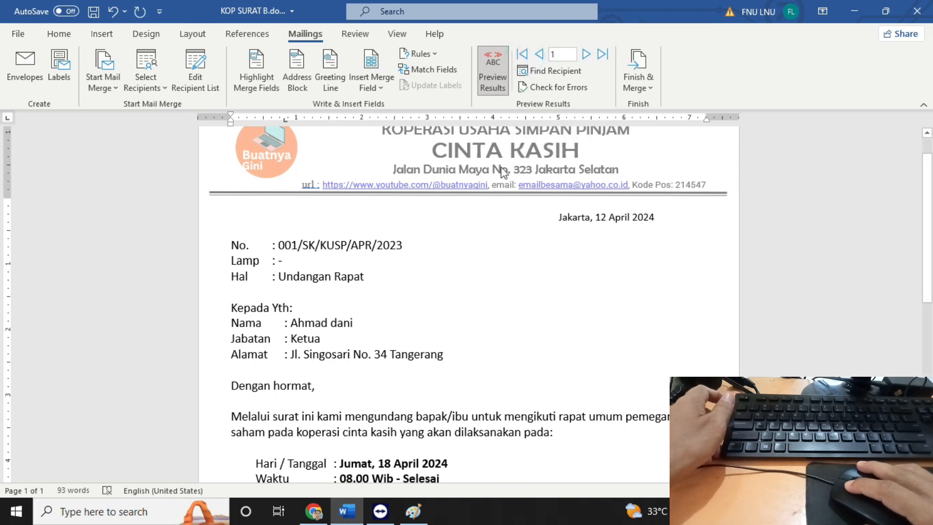
# Preview the last recipient's letter and save the document.
pyautogui.click(602, 55)
pyautogui.click(538, 54)
pyautogui.click(585, 54)
pyautogui.scroll(-5, 399, 226)
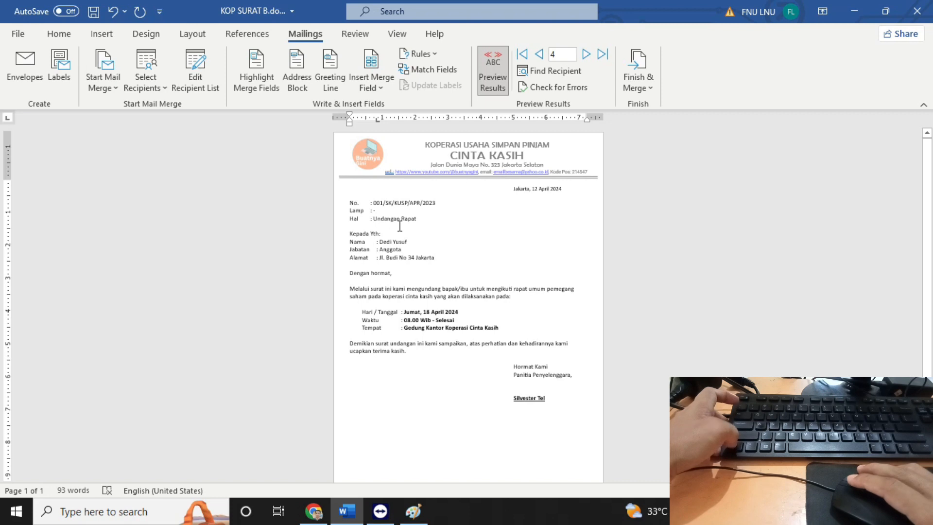
pyautogui.scroll(5, 409, 279)
pyautogui.hotkey('ctrl', 's')
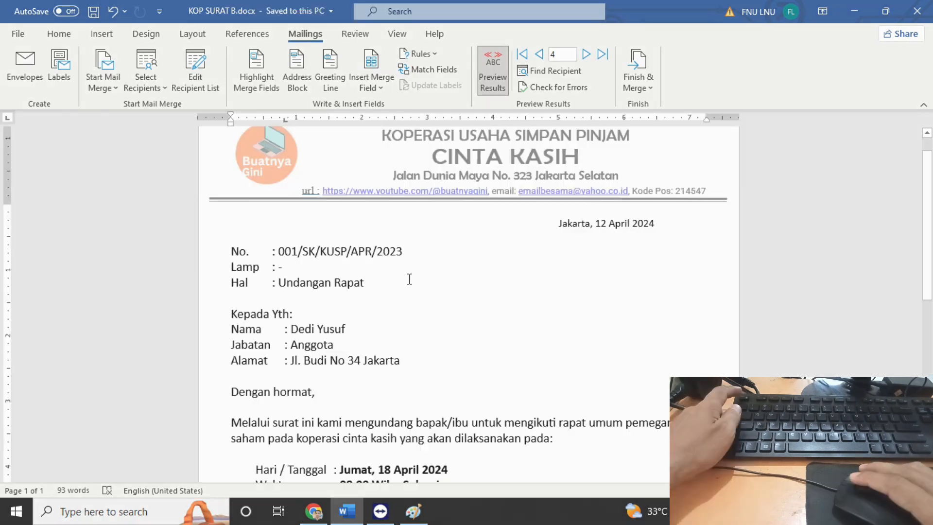
pyautogui.click(651, 90)
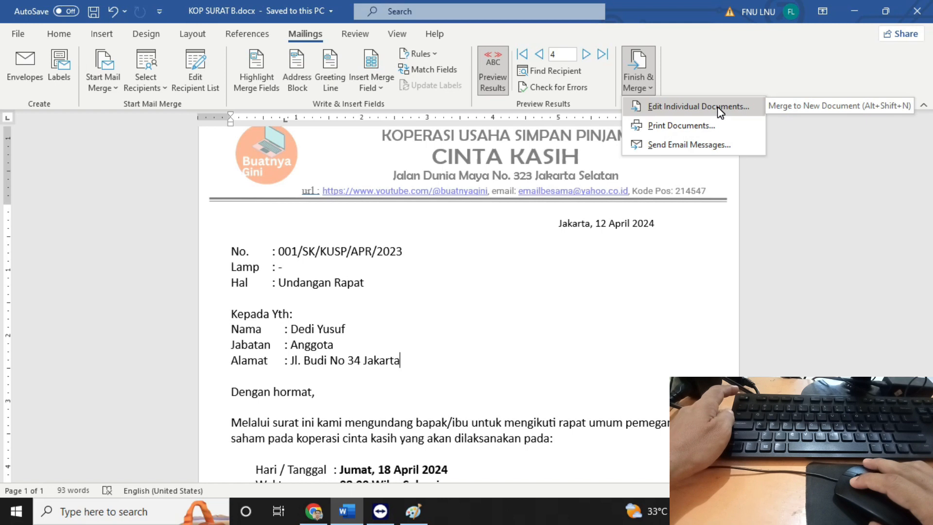
pyautogui.click(413, 264)
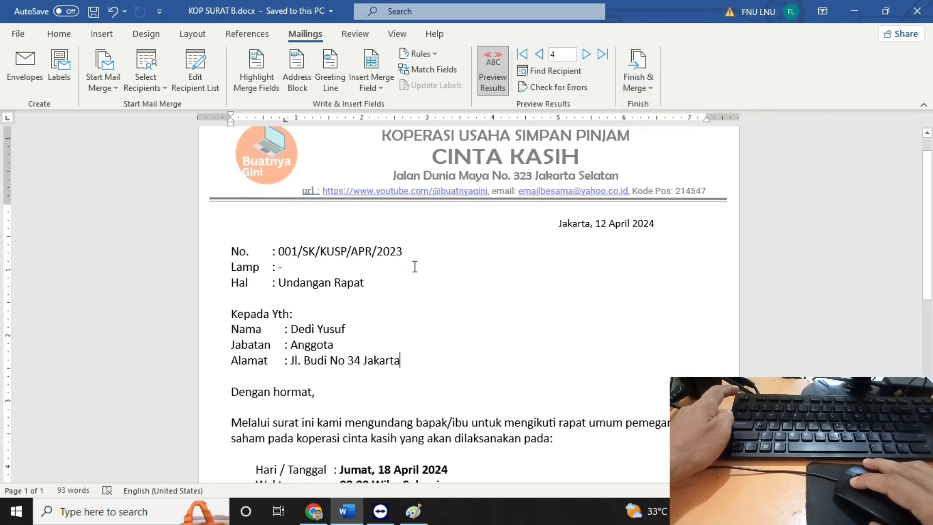
pyautogui.scroll(-8, 414, 266)
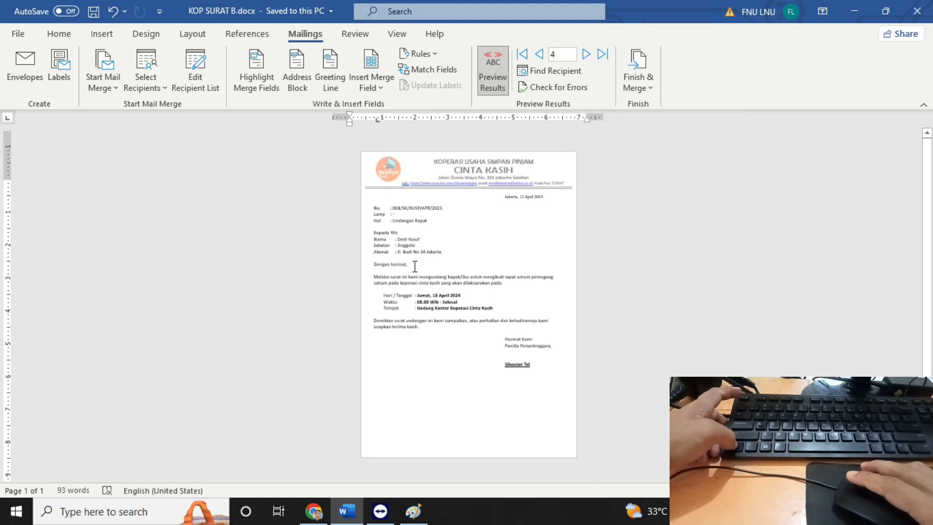
pyautogui.scroll(3, 414, 267)
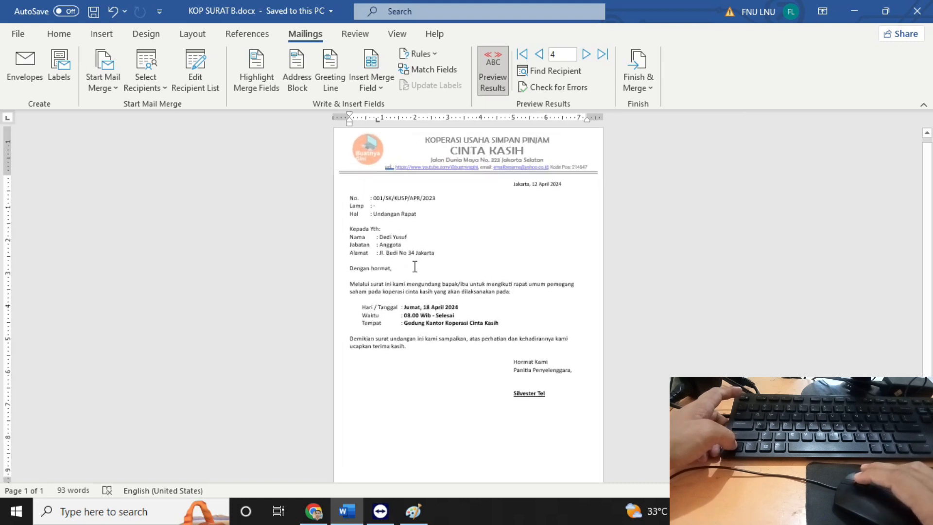
pyautogui.scroll(-3, 414, 266)
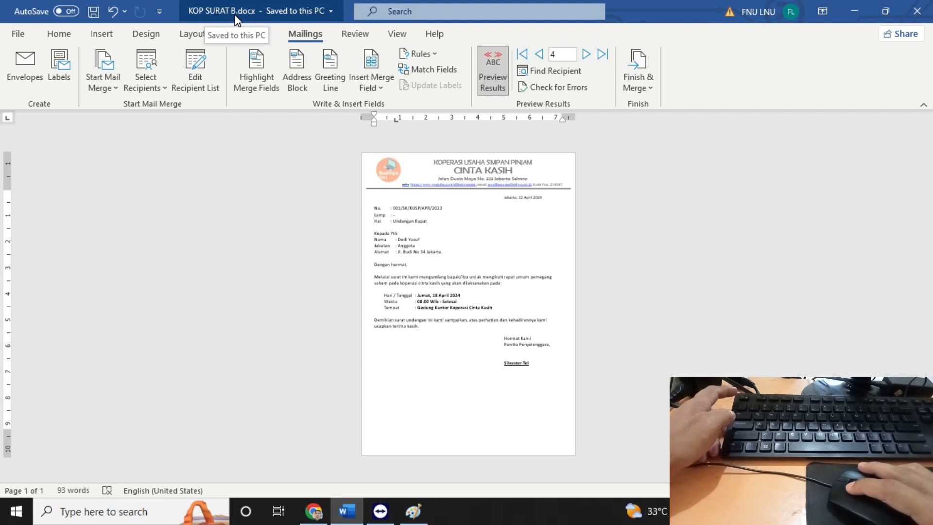
# Merge all records into a new document of individually editable letters.
pyautogui.click(649, 89)
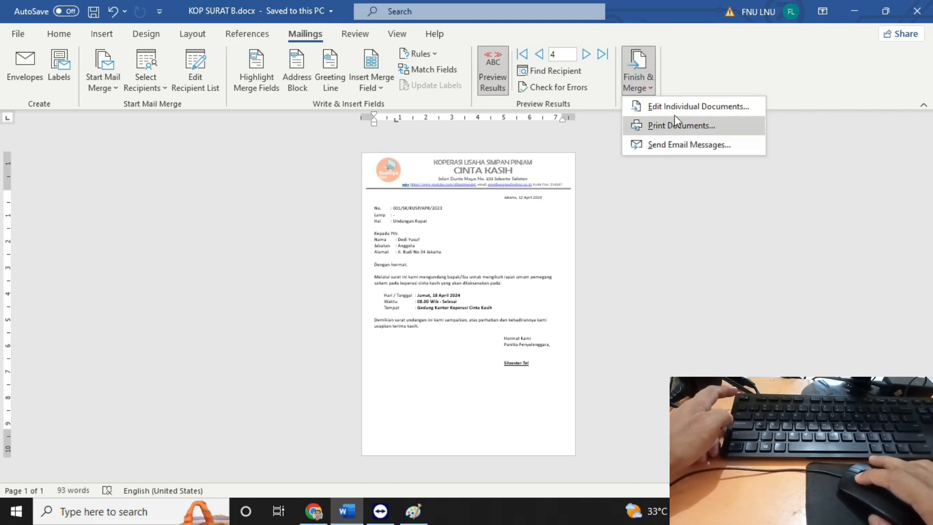
pyautogui.click(713, 108)
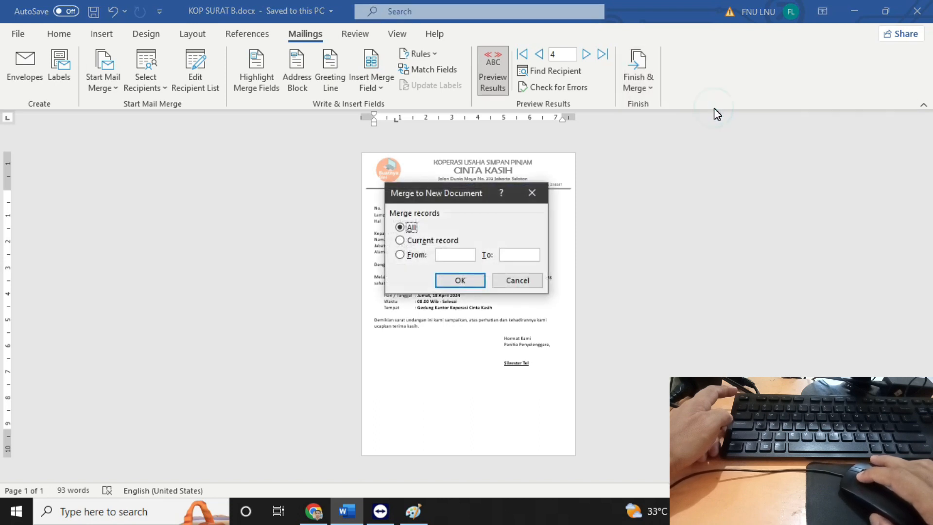
pyautogui.click(400, 242)
pyautogui.click(401, 256)
pyautogui.click(444, 253)
pyautogui.click(518, 255)
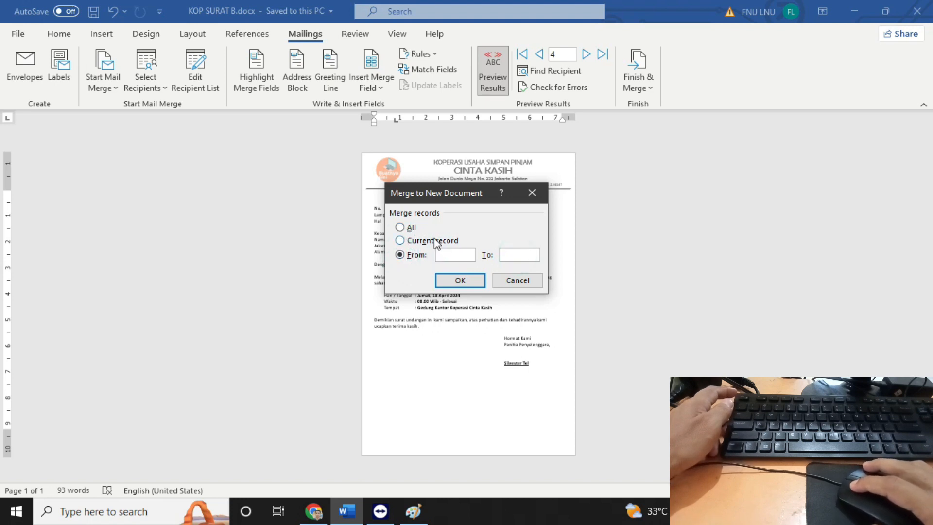
pyautogui.click(401, 228)
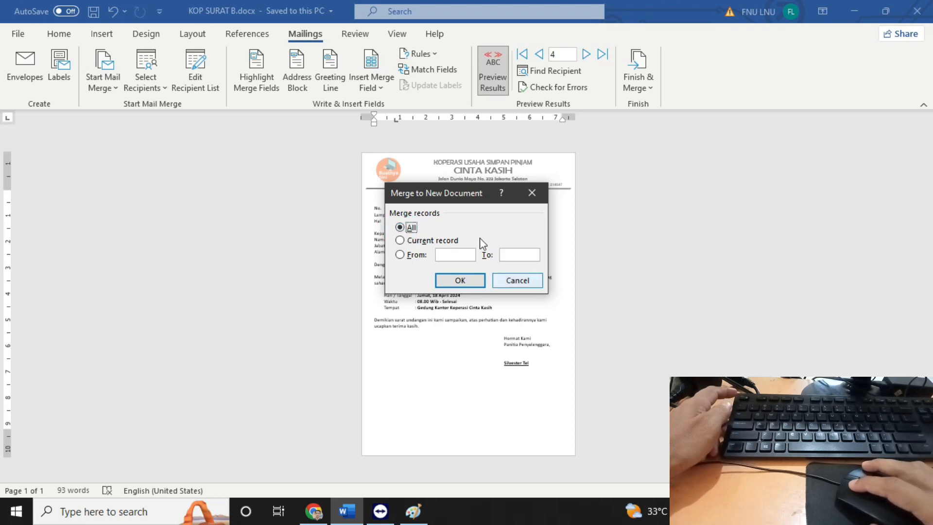
pyautogui.click(460, 282)
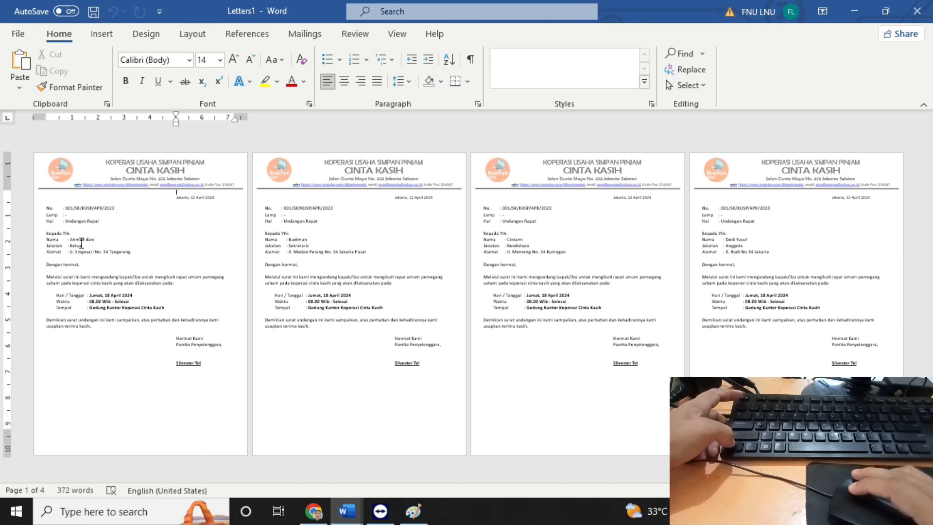
# Check the name, position and address on each letter in the merged document.
pyautogui.scroll(4, 82, 243)
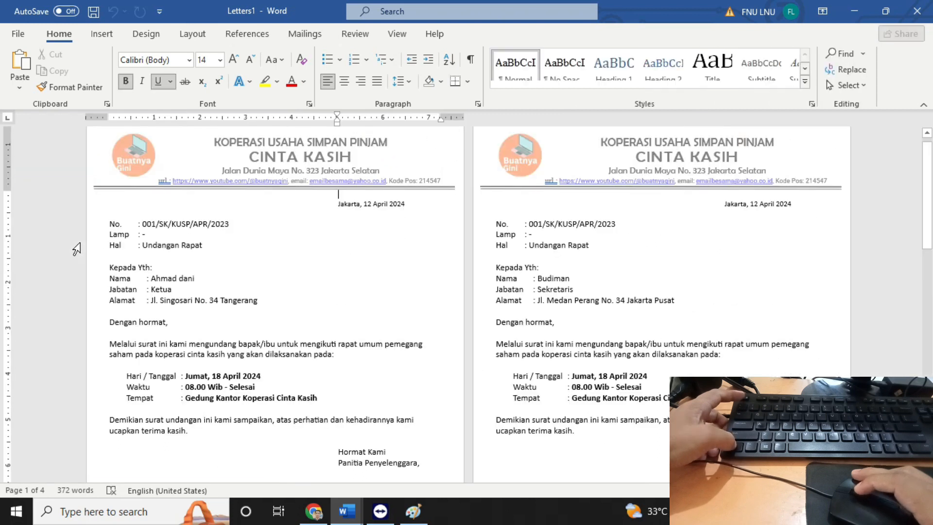
pyautogui.scroll(2, 187, 290)
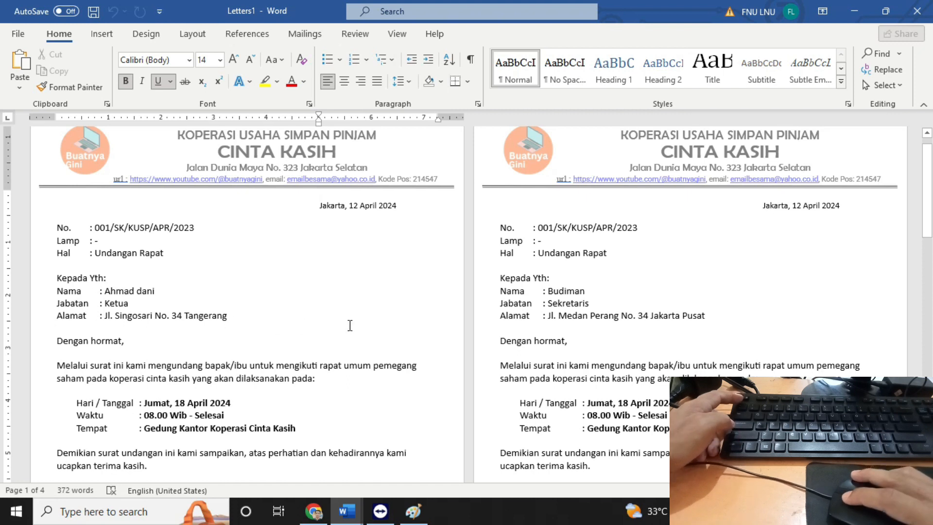
pyautogui.doubleClick(561, 291)
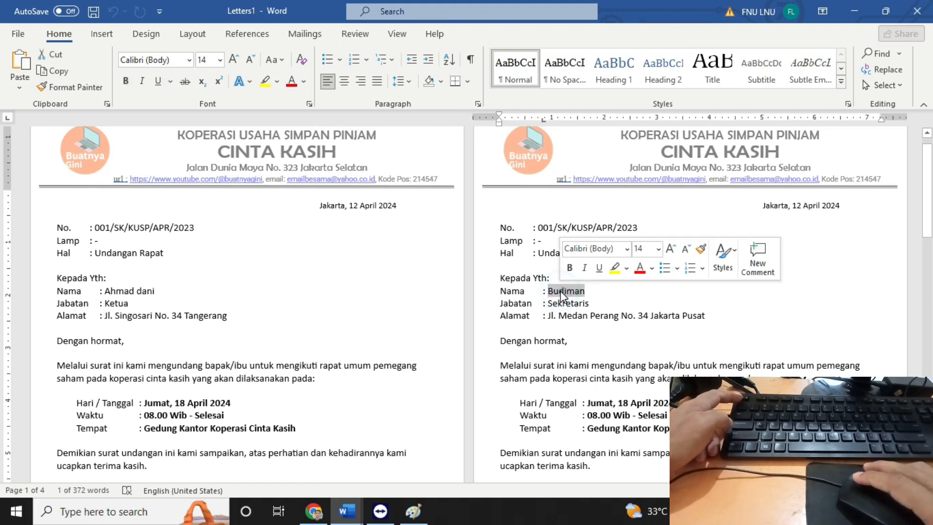
pyautogui.scroll(-15, 561, 291)
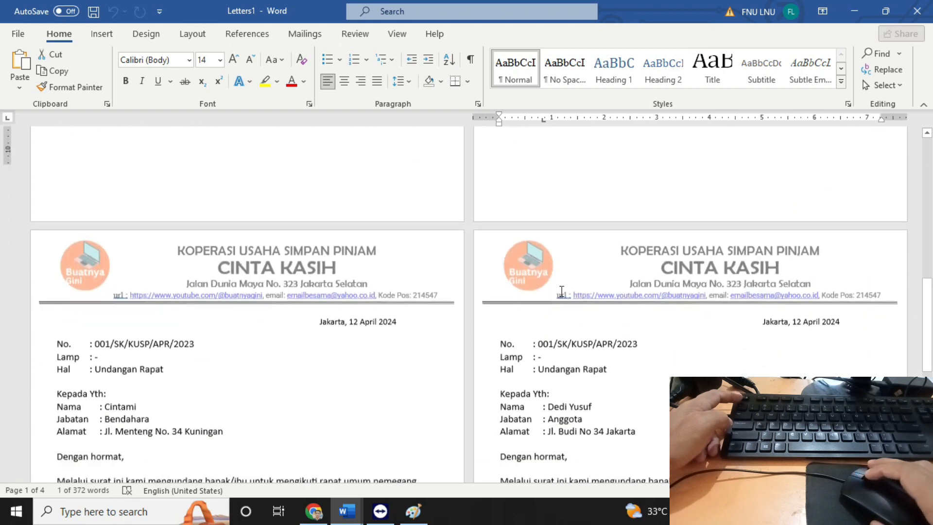
pyautogui.scroll(-3, 561, 291)
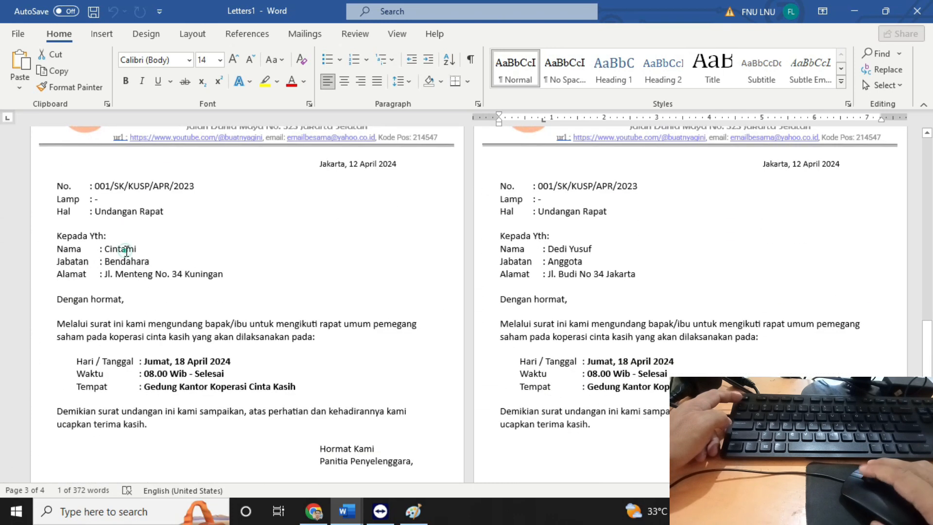
# Check the recipient details on the third and fourth letters and view all four merged letters side by side.
pyautogui.click(125, 251)
pyautogui.scroll(-1, 673, 172)
pyautogui.click(586, 196)
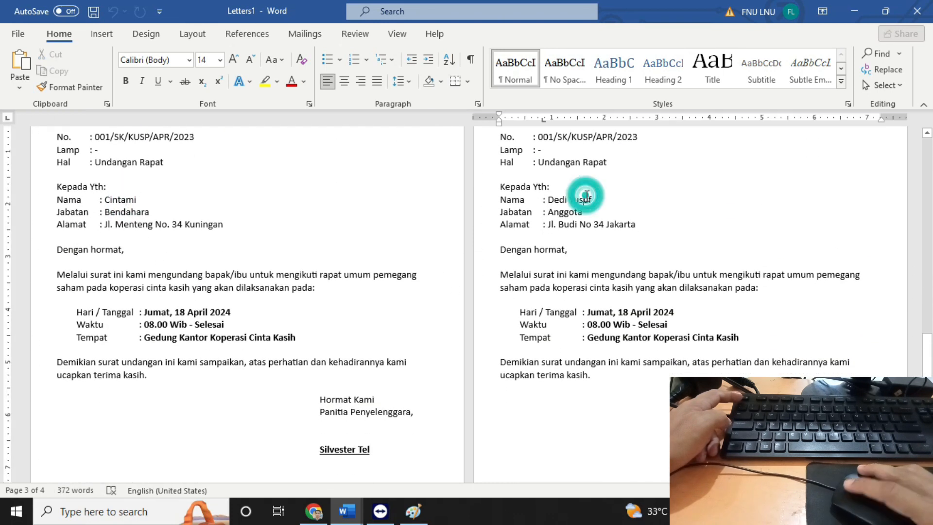
pyautogui.scroll(-4, 398, 237)
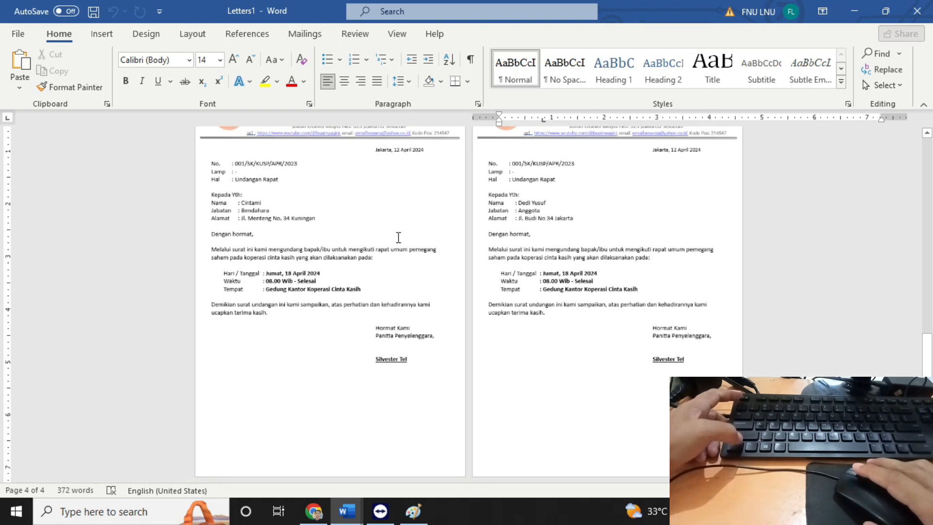
pyautogui.scroll(-3, 398, 237)
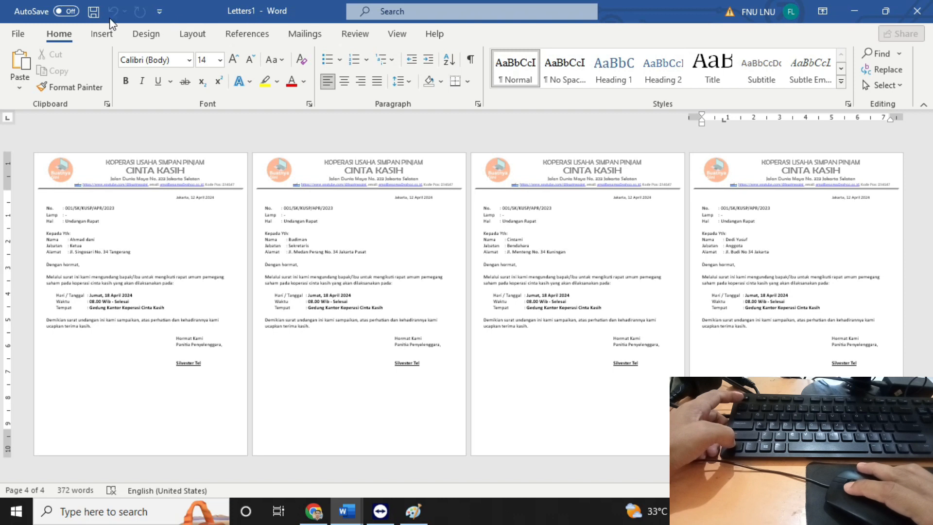
# Save the merged letters as SURAT UDANGAN RAPAT in the TUTORIAL WORD folder on drive D.
pyautogui.click(94, 14)
pyautogui.click(537, 273)
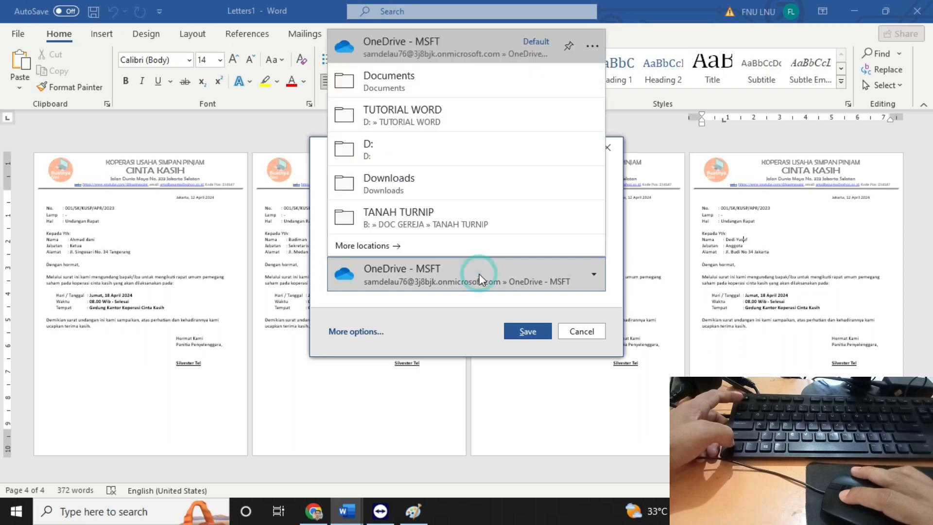
pyautogui.click(389, 246)
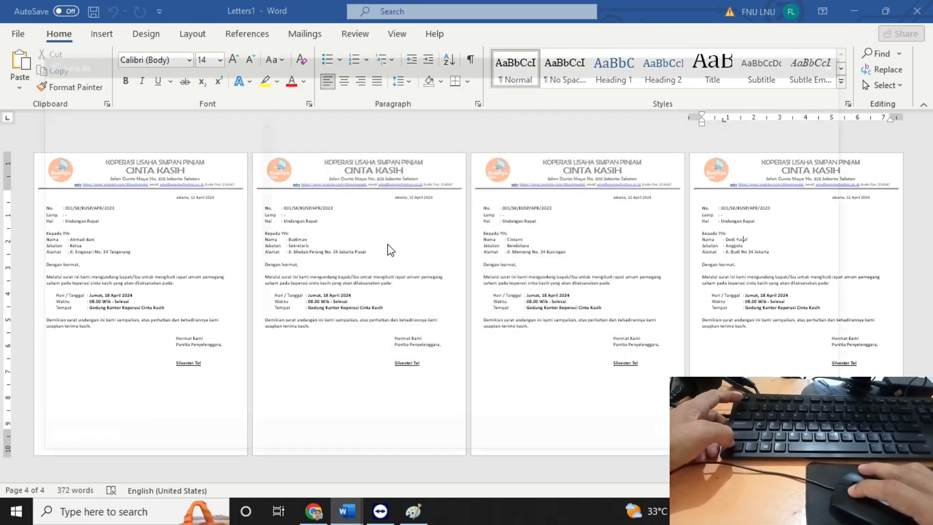
pyautogui.scroll(-2, 262, 249)
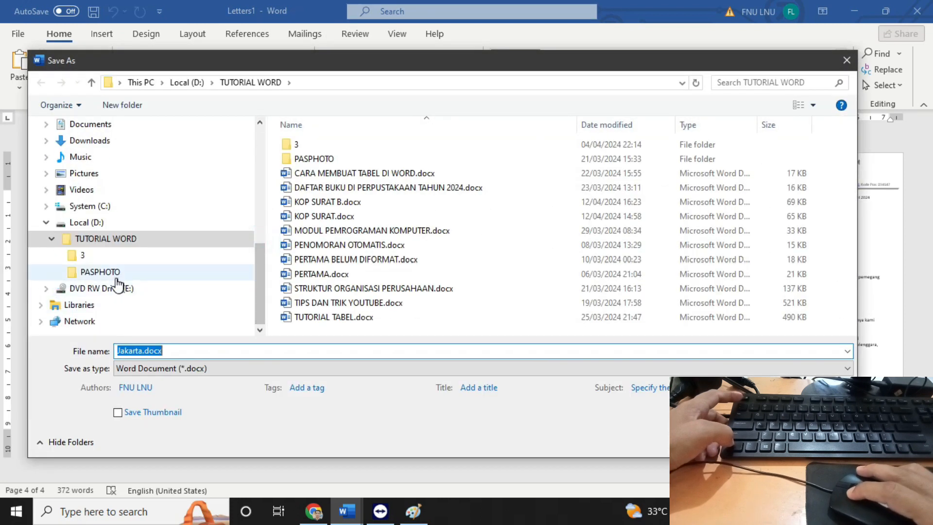
pyautogui.click(102, 238)
pyautogui.click(200, 351)
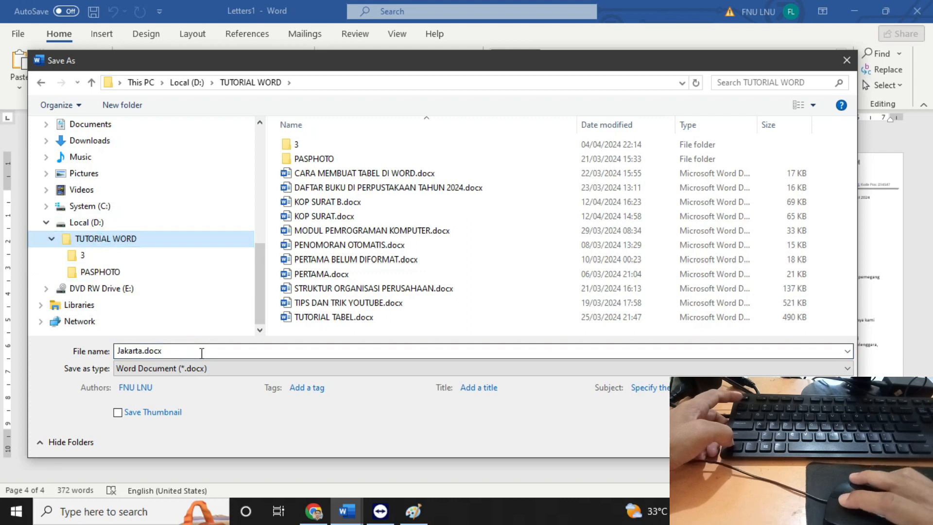
pyautogui.write('SURAT UDANGAN RAPAT')
pyautogui.press('Return')
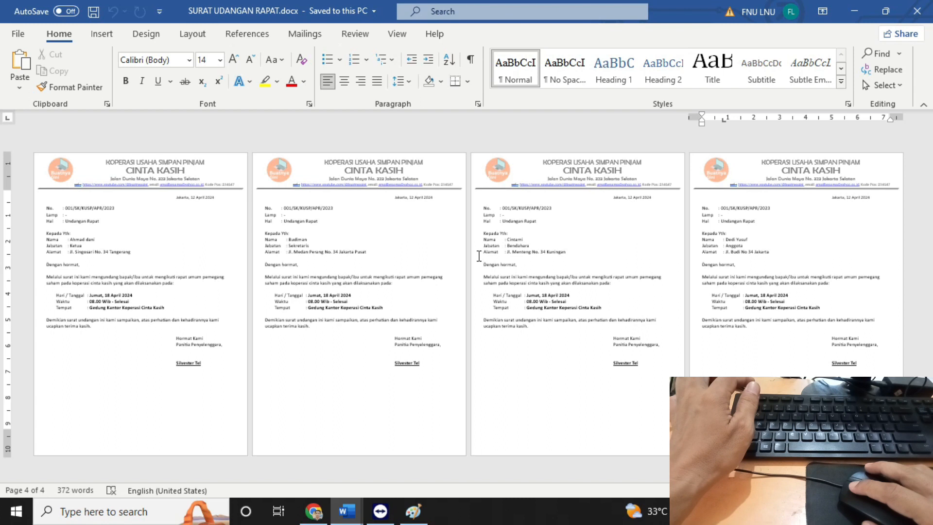
# Check the print preview and print settings of the merged letters, and return to the document.
pyautogui.click(183, 248)
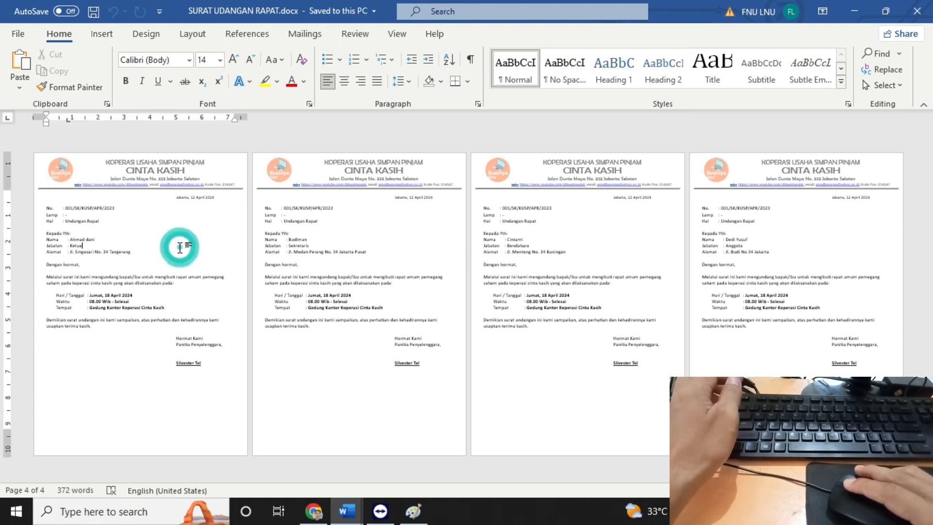
pyautogui.click(18, 35)
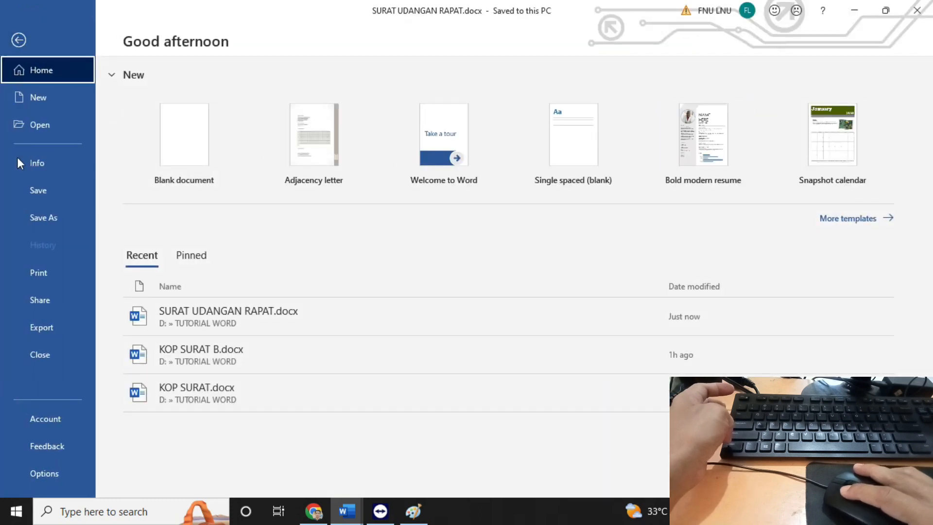
pyautogui.click(30, 272)
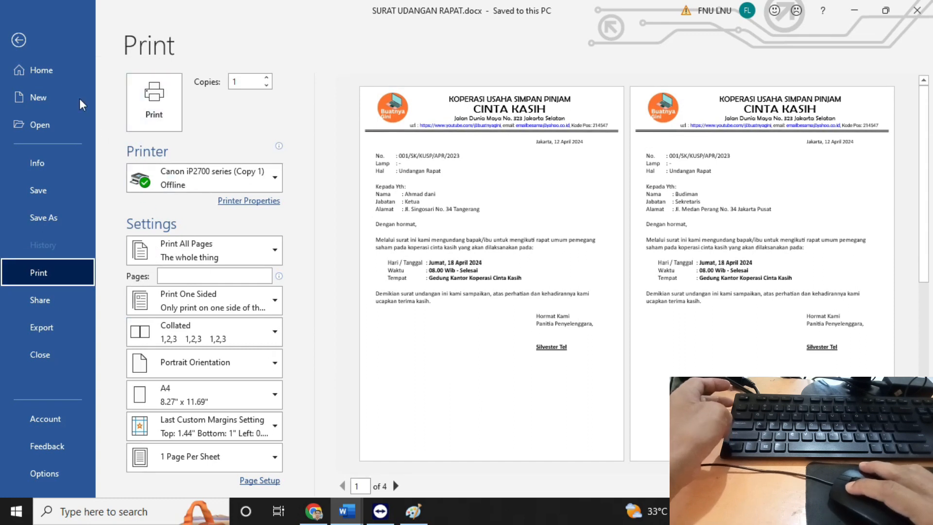
pyautogui.click(18, 40)
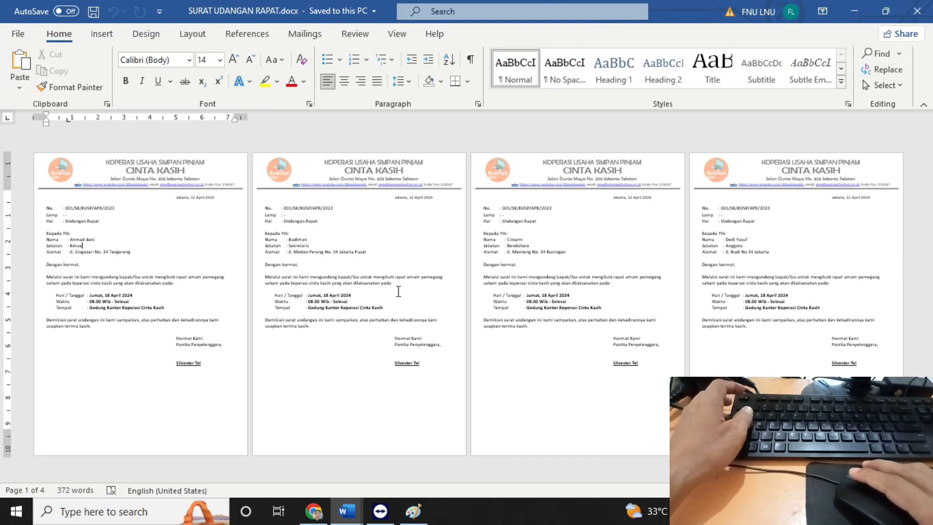
# Switch back to the main letter KOP SURAT B.docx and show its merge fields instead of the previewed data.
pyautogui.hotkey('alt', 'm')
pyautogui.click(732, 246)
pyautogui.click(618, 252)
pyautogui.click(381, 258)
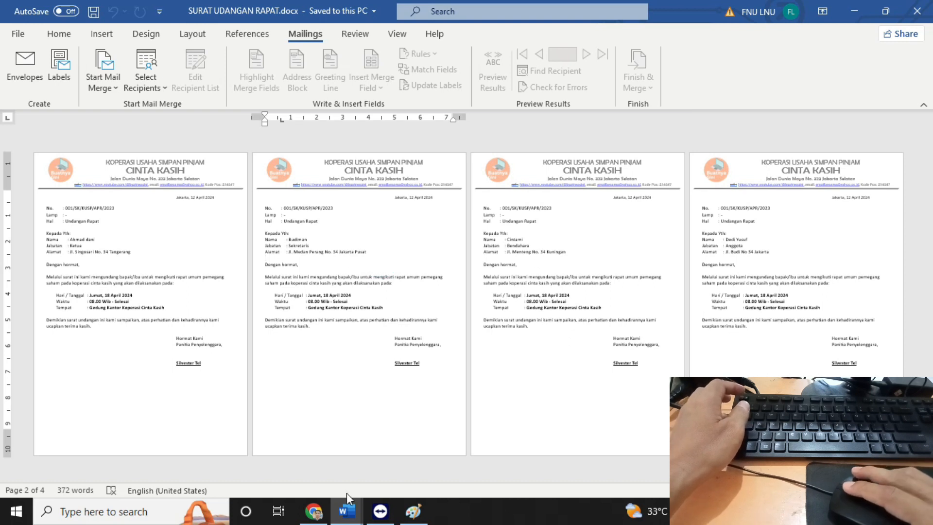
pyautogui.moveTo(347, 511)
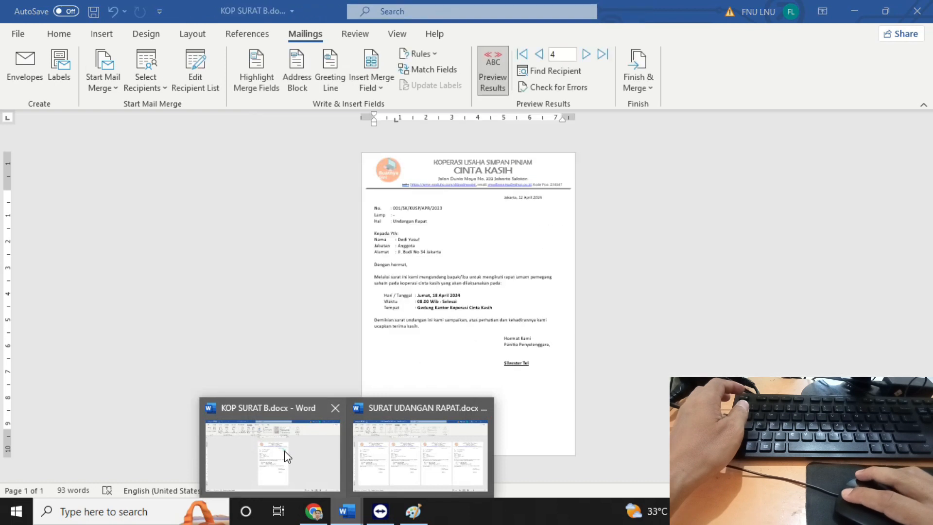
pyautogui.click(284, 450)
pyautogui.keyDown('ctrl'); pyautogui.scroll(5, 500, 257); pyautogui.keyUp('ctrl')
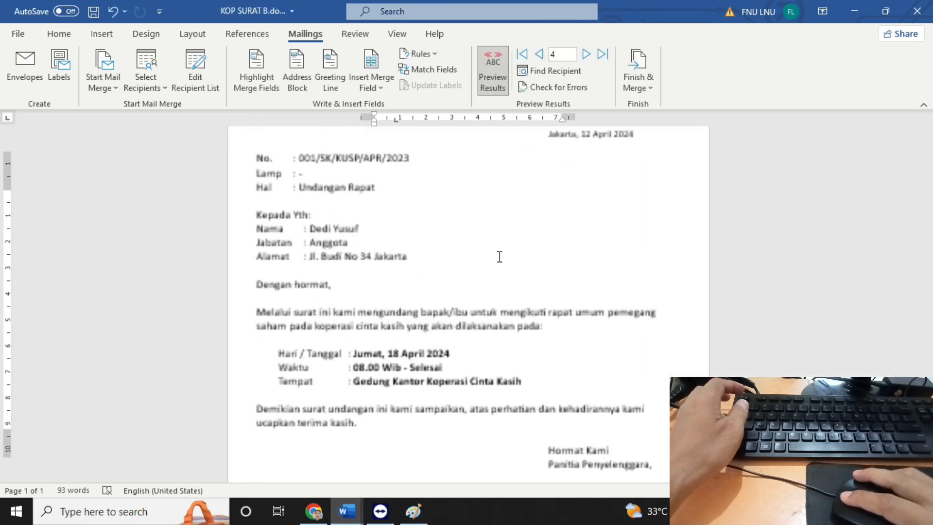
pyautogui.hotkey('alt', 'shift', 'k')
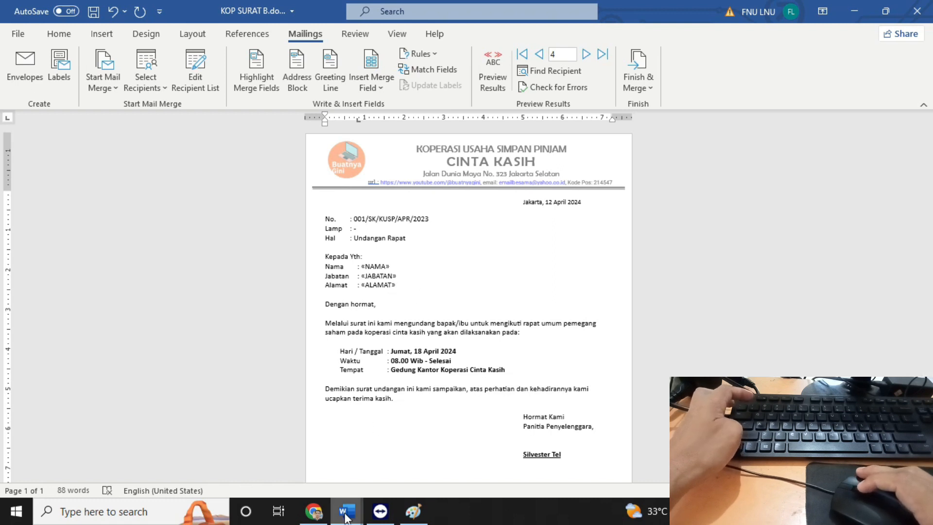
# Examine the record options for merging the letters to the printer and close them without printing.
pyautogui.click(651, 87)
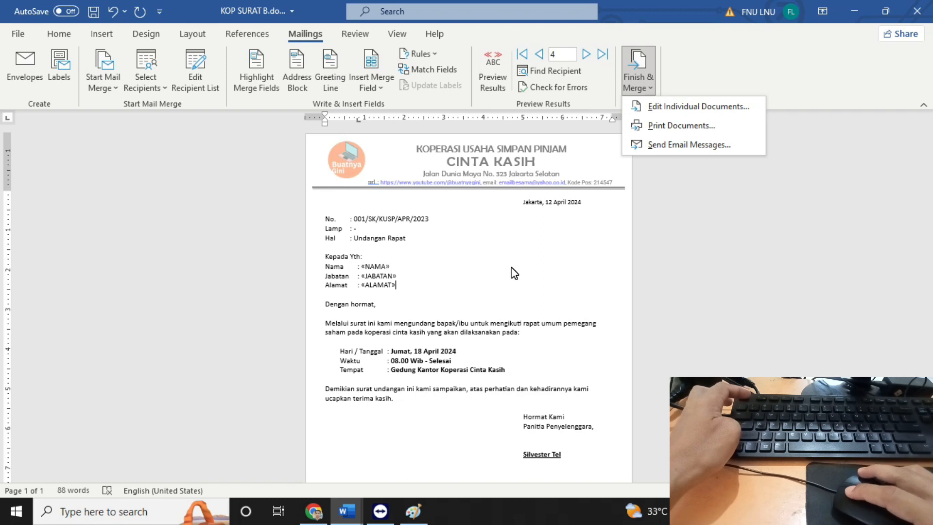
pyautogui.click(690, 127)
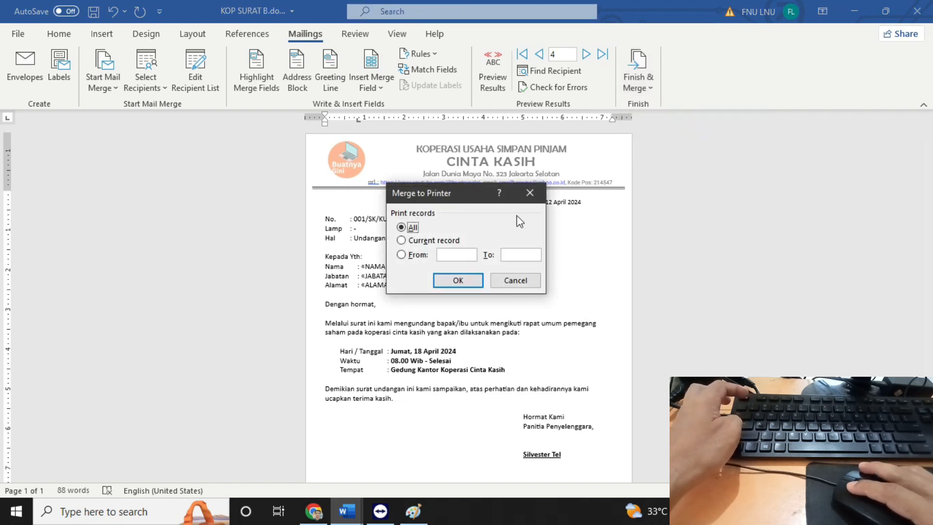
pyautogui.click(411, 234)
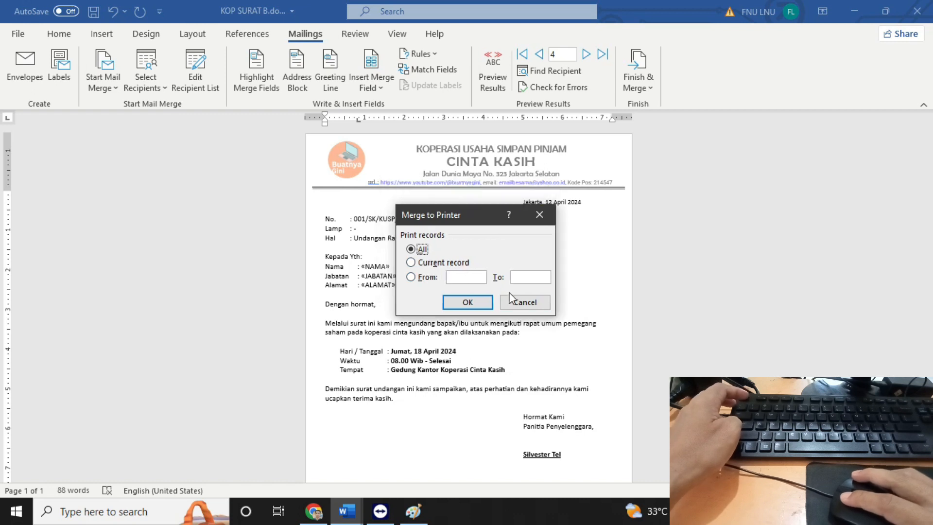
pyautogui.click(525, 302)
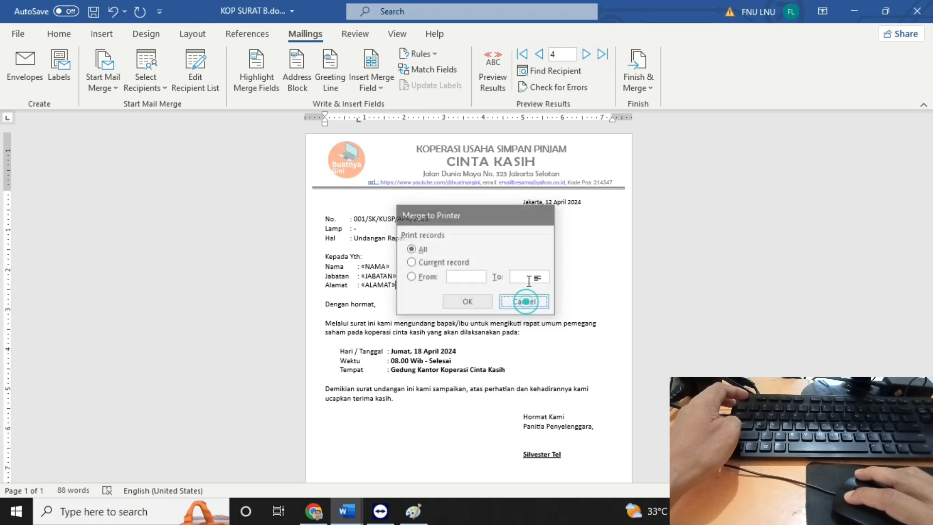
# Go back to record 3 and preview its merged data in the letter.
pyautogui.click(538, 55)
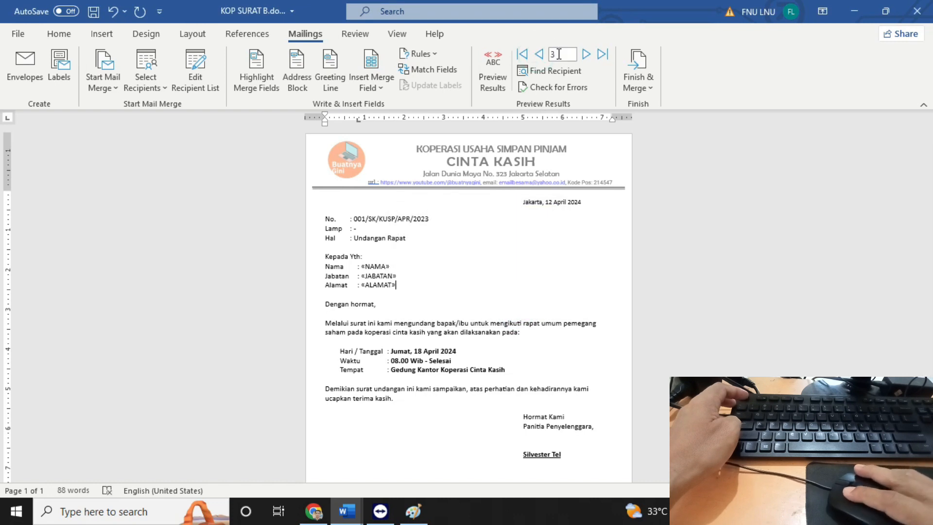
pyautogui.scroll(5, 523, 194)
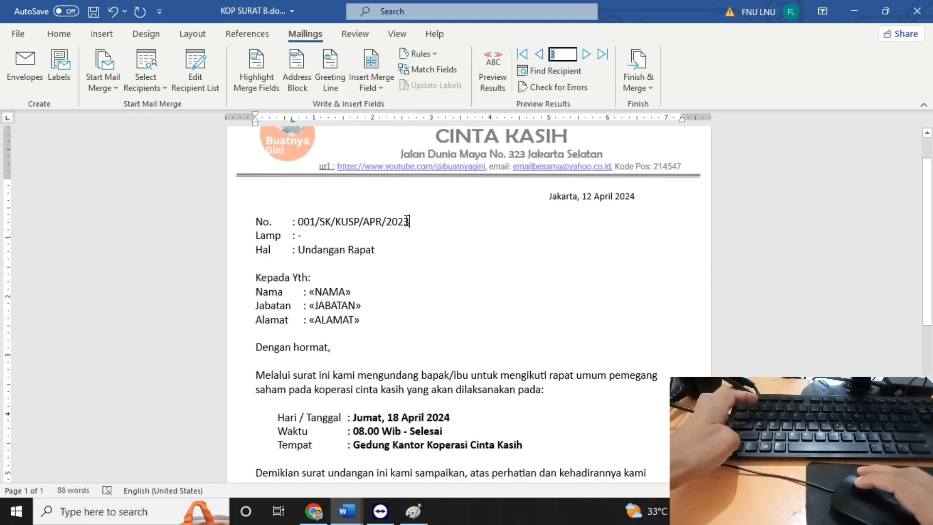
pyautogui.click(497, 74)
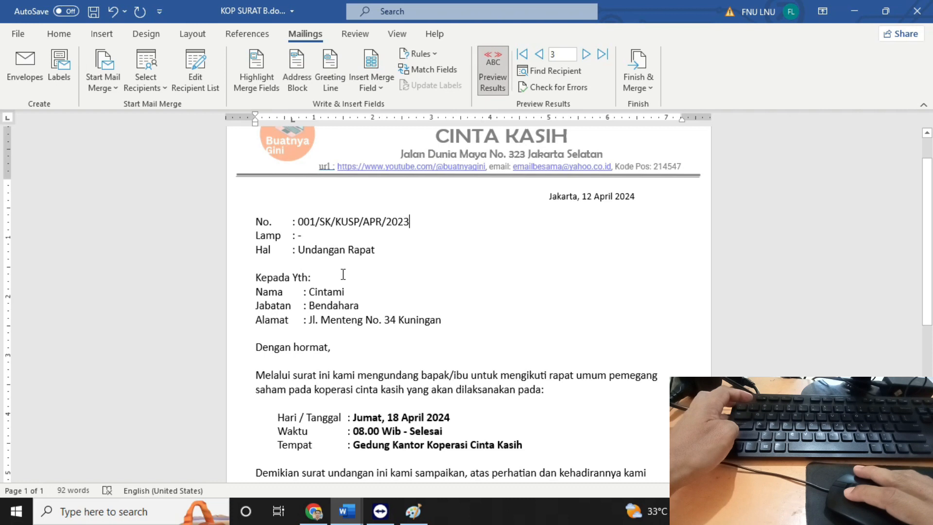
# Try the printer merge options for the current record and for the range from record 1 to 3.
pyautogui.click(641, 85)
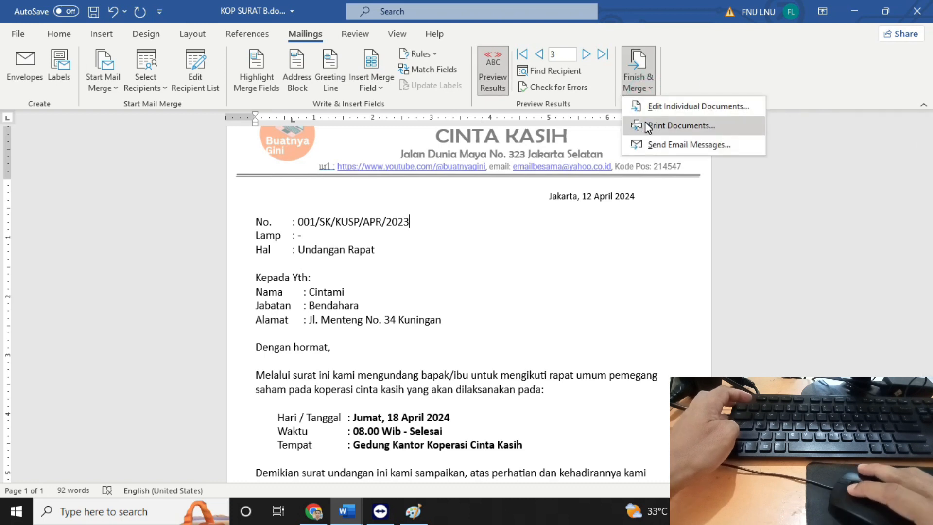
pyautogui.click(648, 126)
pyautogui.click(439, 269)
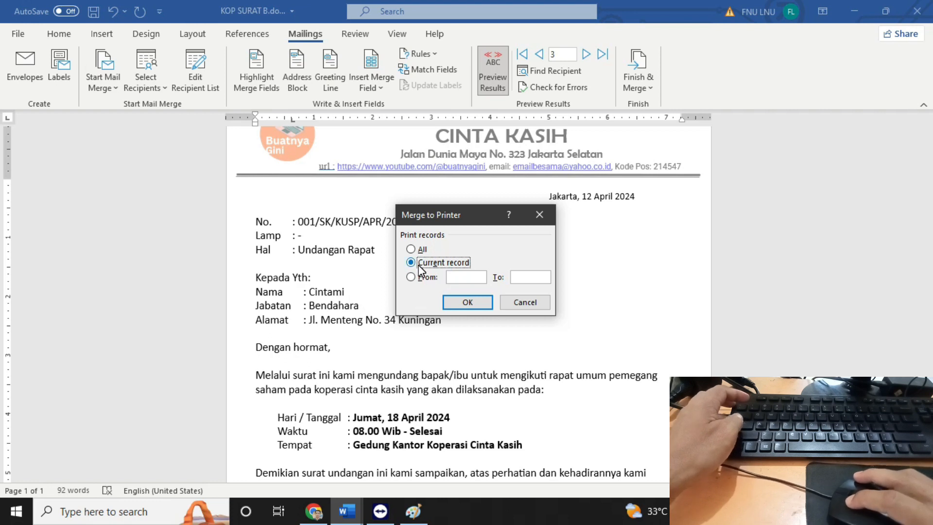
pyautogui.click(410, 278)
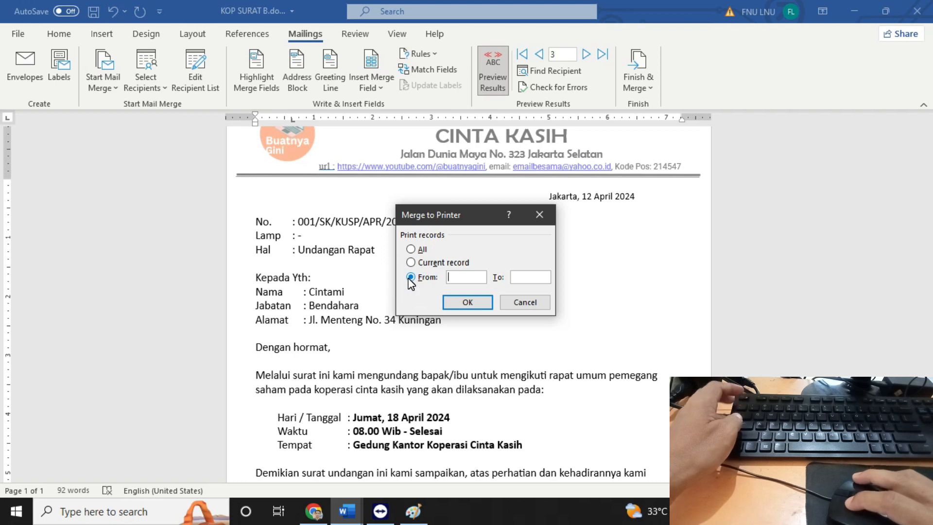
pyautogui.click(462, 277)
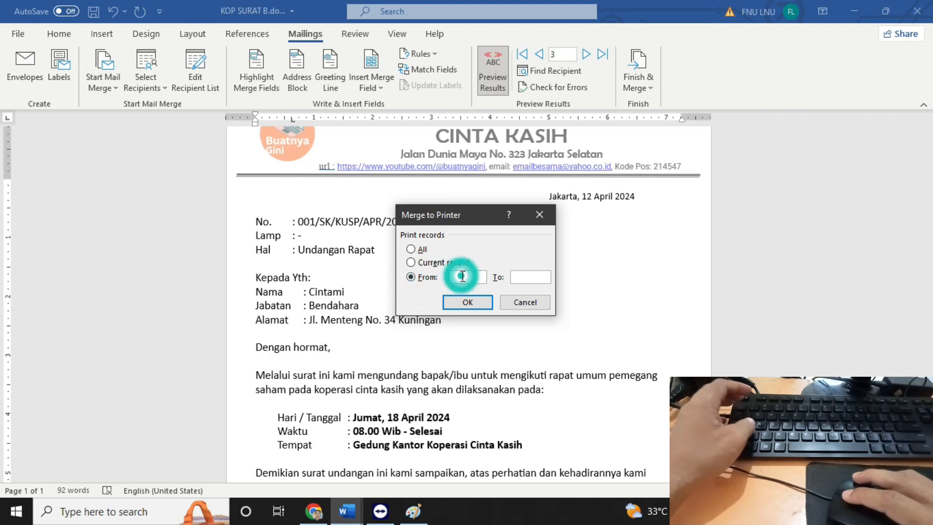
pyautogui.write('1')
pyautogui.click(526, 277)
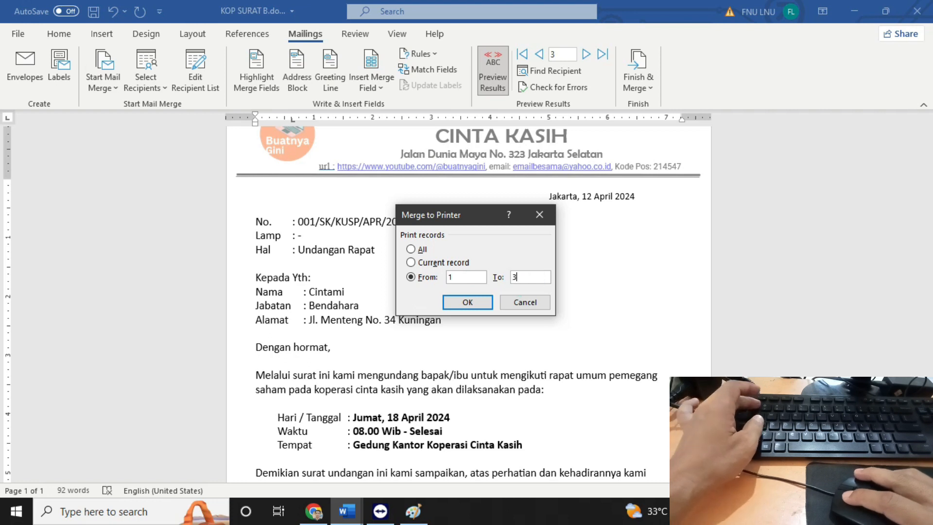
# Try limiting the printer merge to record 4 only, reset it to all records, and cancel the printing.
pyautogui.click(531, 277)
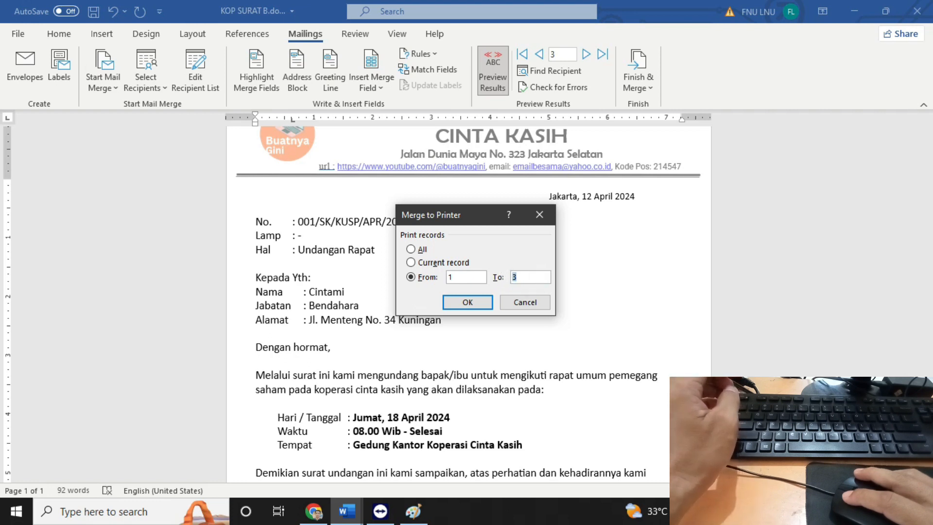
pyautogui.click(475, 275)
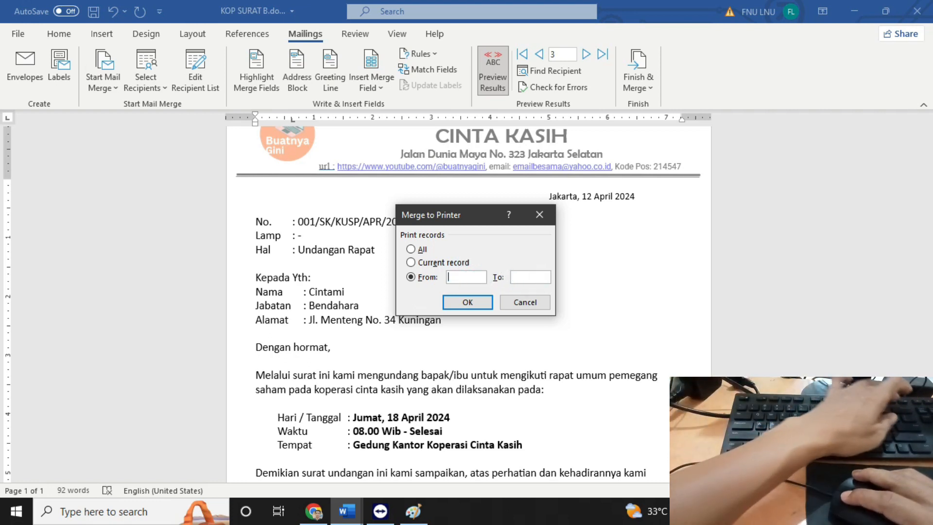
pyautogui.press('BackSpace')
pyautogui.write('4')
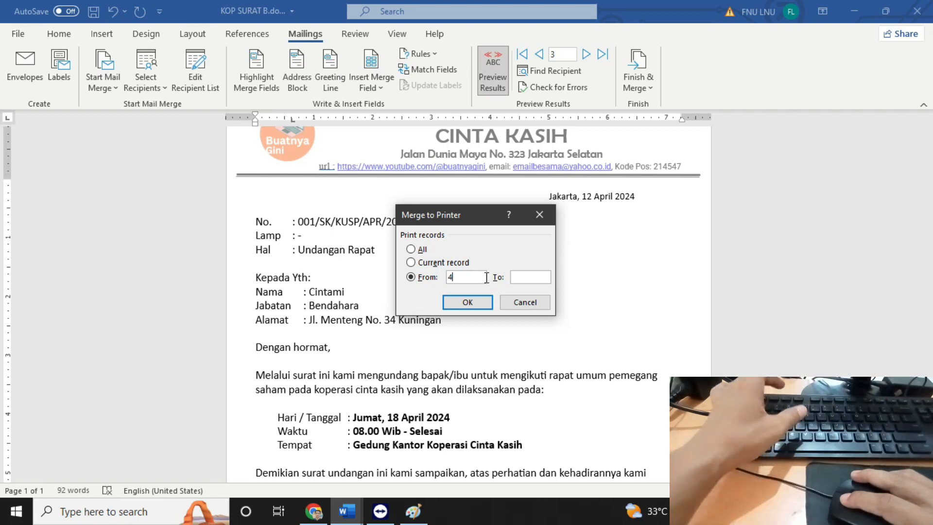
pyautogui.click(518, 277)
pyautogui.write('4')
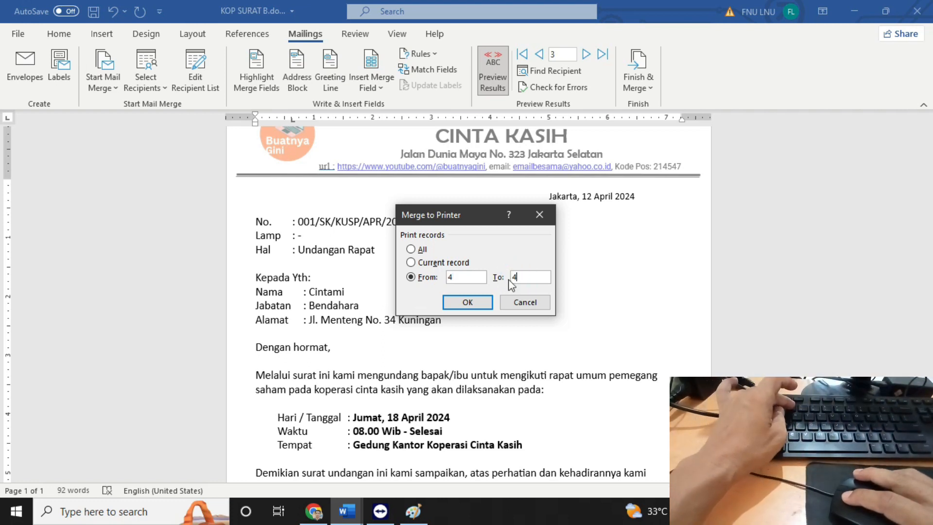
pyautogui.click(417, 250)
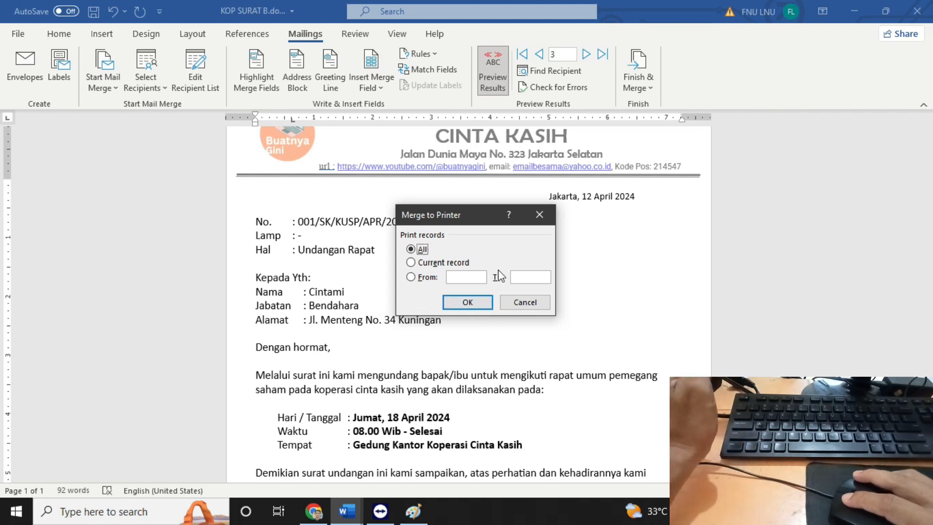
pyautogui.click(525, 302)
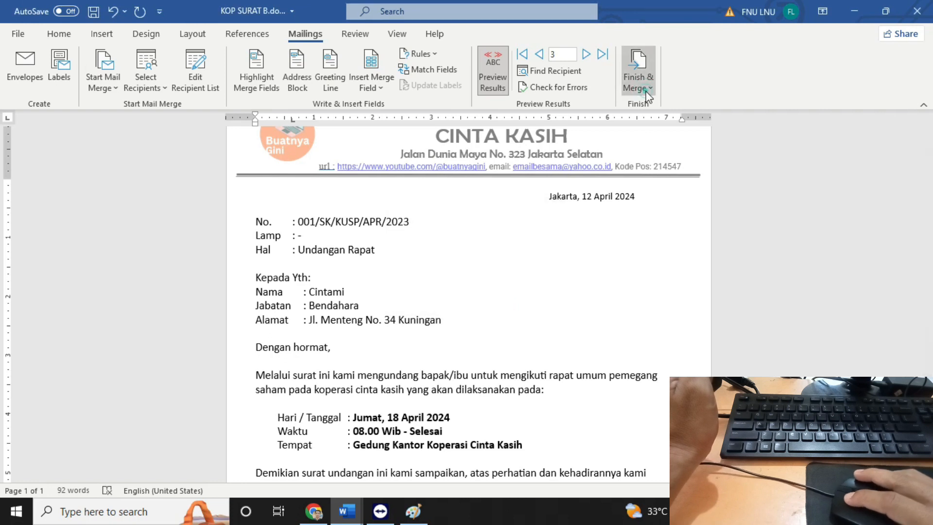
# Examine the finish options for the merged letters, including sending email messages, and look over the whole letter.
pyautogui.click(637, 77)
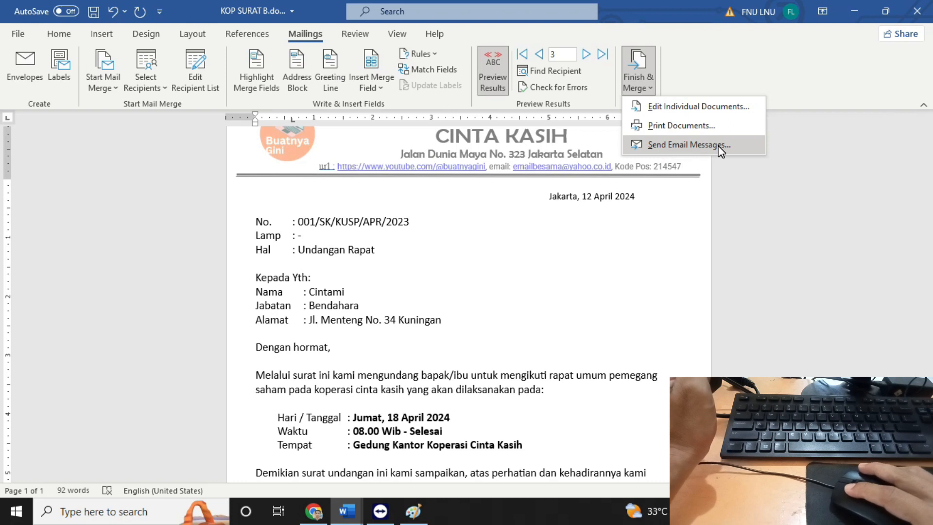
pyautogui.click(461, 285)
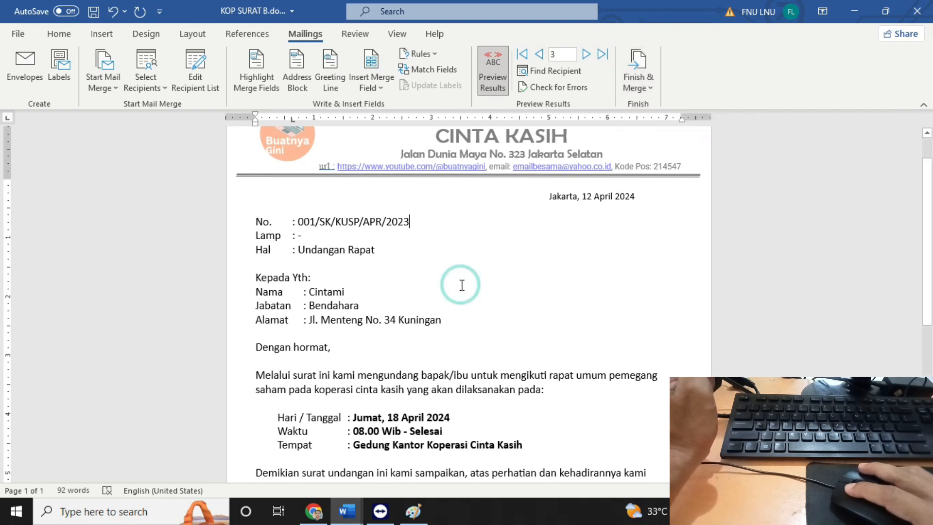
pyautogui.scroll(-3, 420, 281)
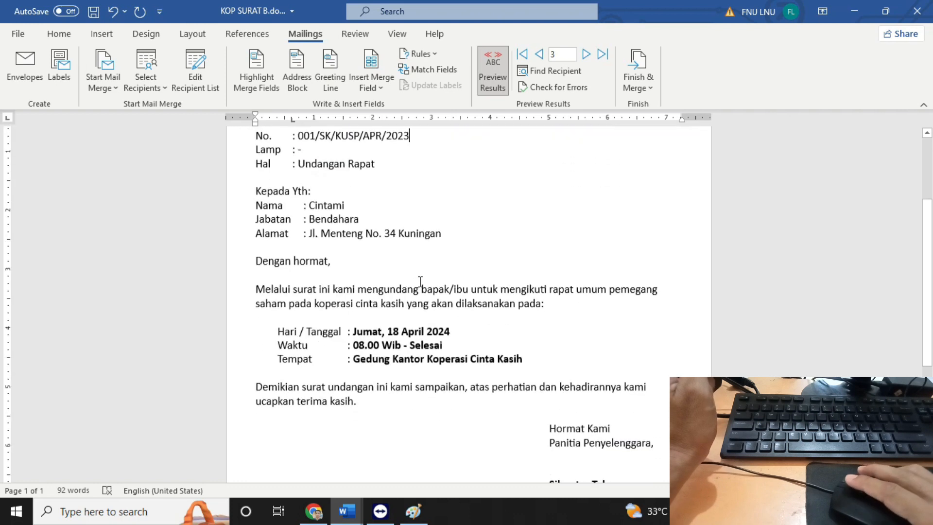
pyautogui.keyDown('ctrl'); pyautogui.scroll(-2, 418, 279); pyautogui.keyUp('ctrl')
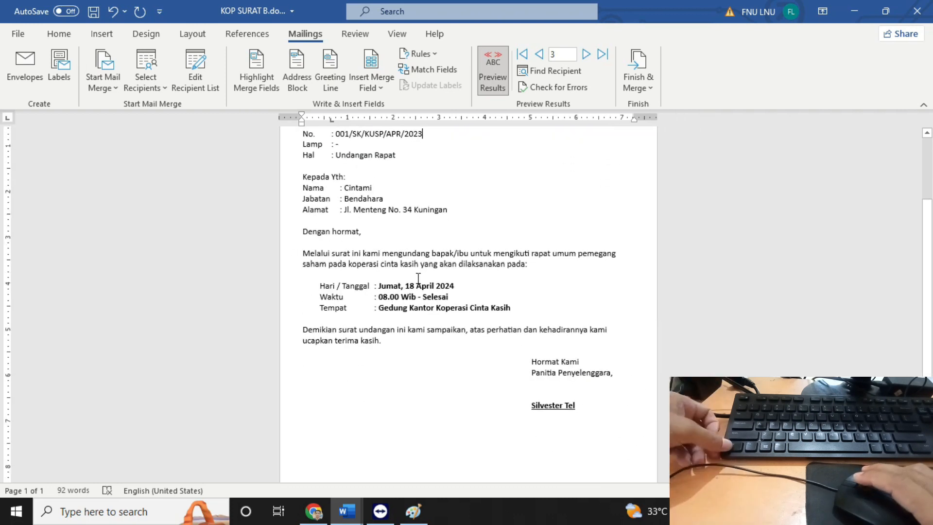
pyautogui.keyDown('ctrl'); pyautogui.scroll(-1, 419, 279); pyautogui.keyUp('ctrl')
pyautogui.scroll(2, 418, 278)
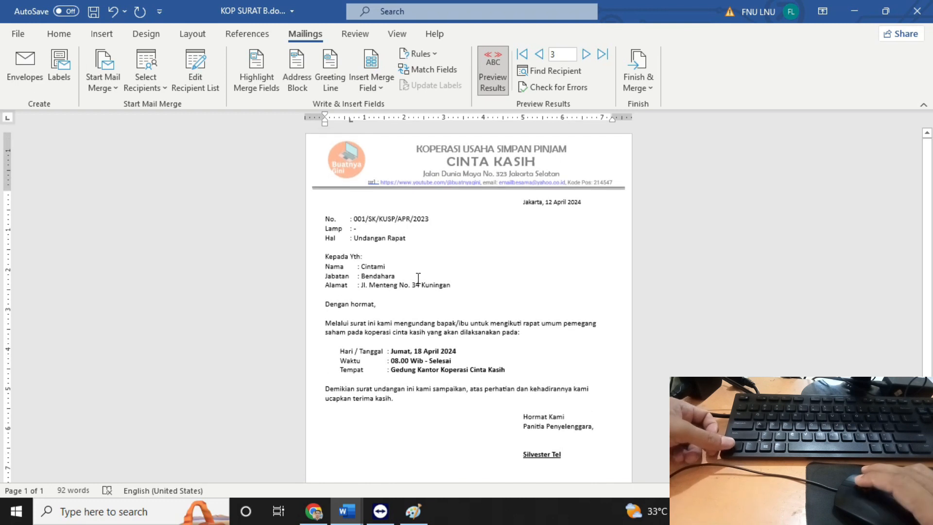
pyautogui.keyDown('ctrl'); pyautogui.scroll(2, 418, 277); pyautogui.keyUp('ctrl')
pyautogui.scroll(1, 418, 278)
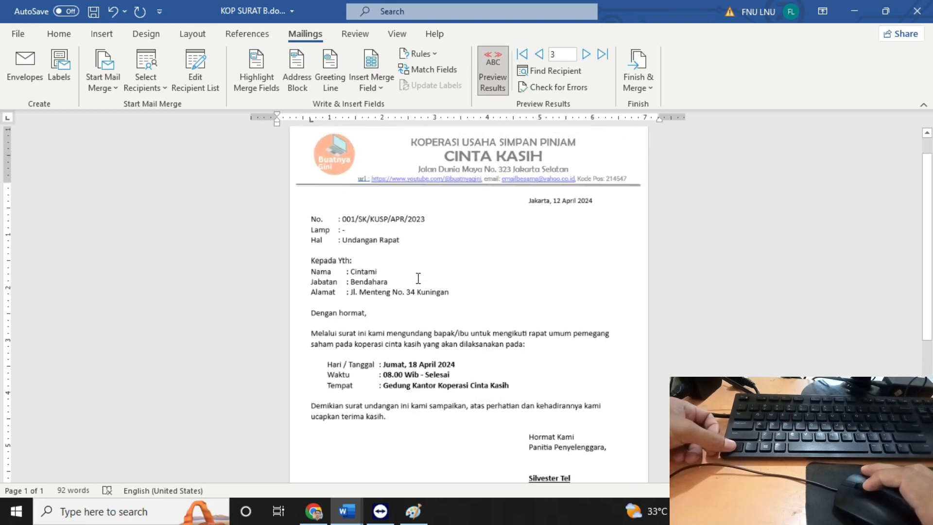
pyautogui.keyDown('ctrl'); pyautogui.scroll(-1, 418, 278); pyautogui.keyUp('ctrl')
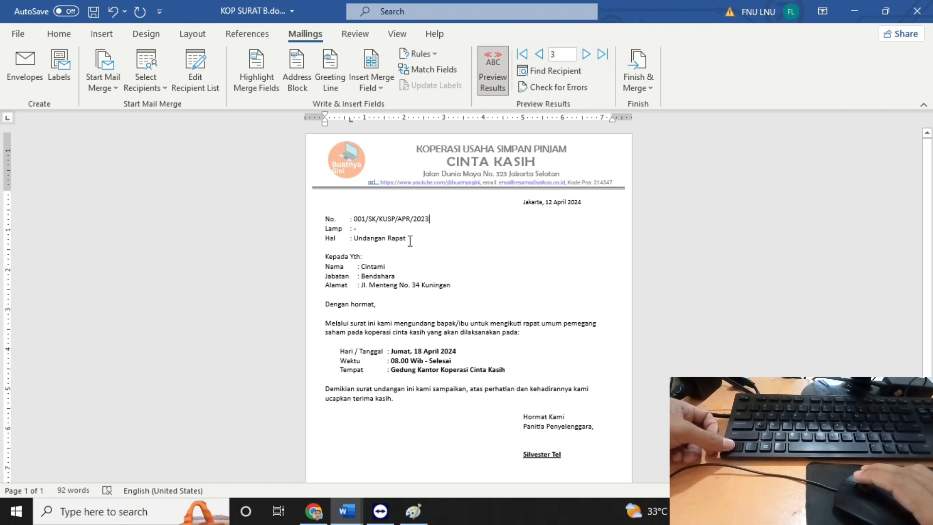
# Save the KOP SURAT B letter and close the document.
pyautogui.click(22, 34)
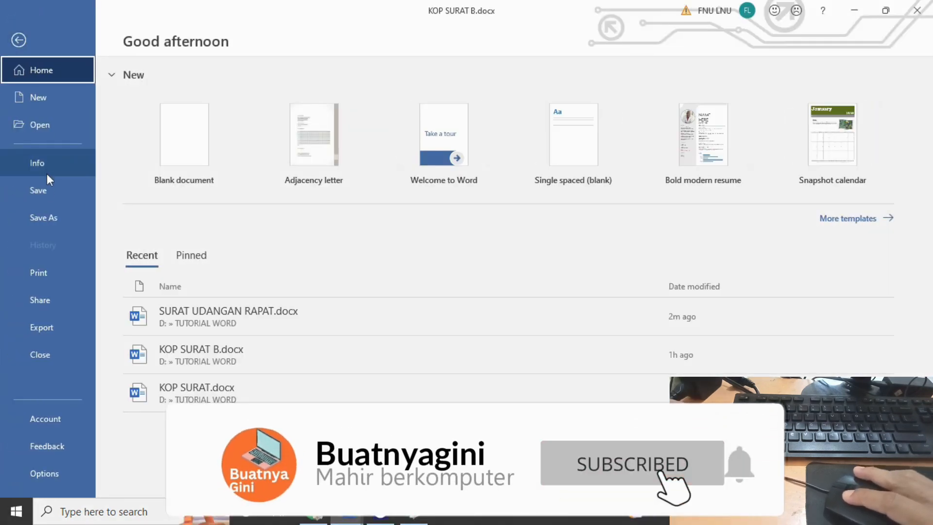
pyautogui.click(45, 187)
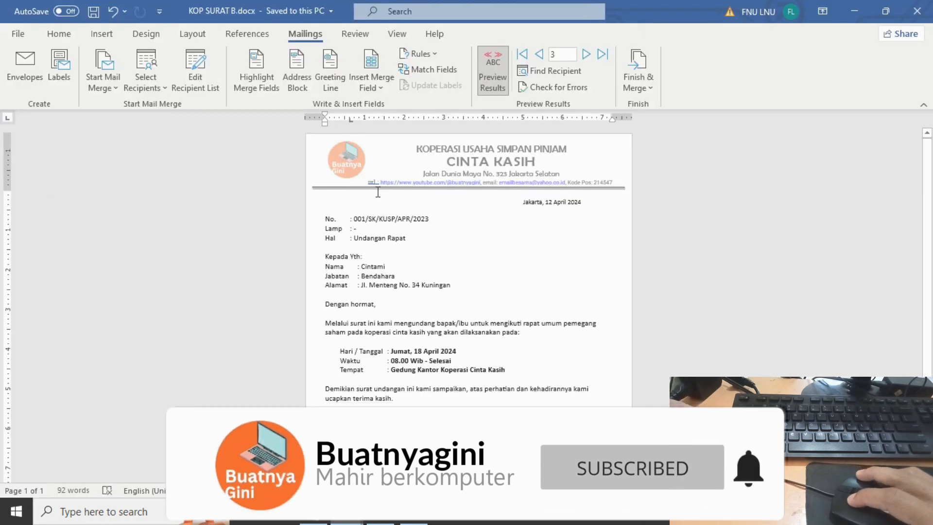
pyautogui.click(19, 32)
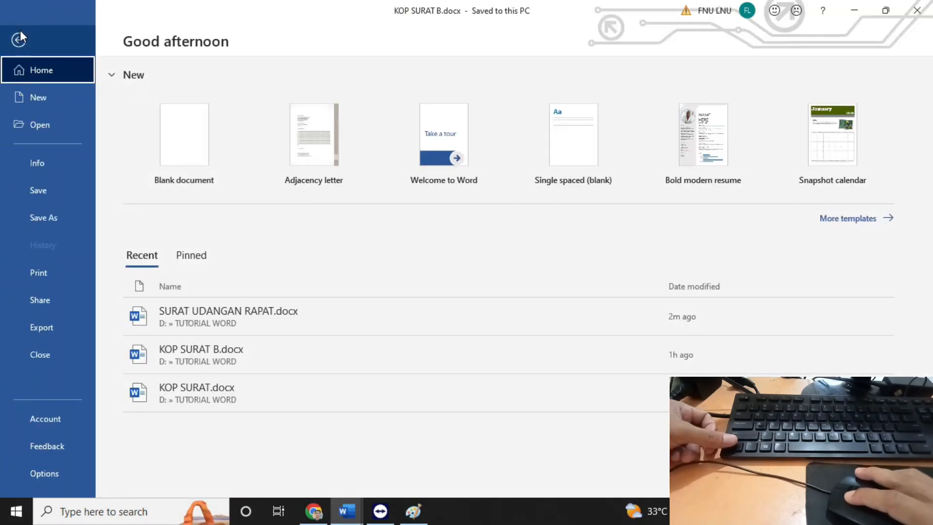
pyautogui.press('Escape')
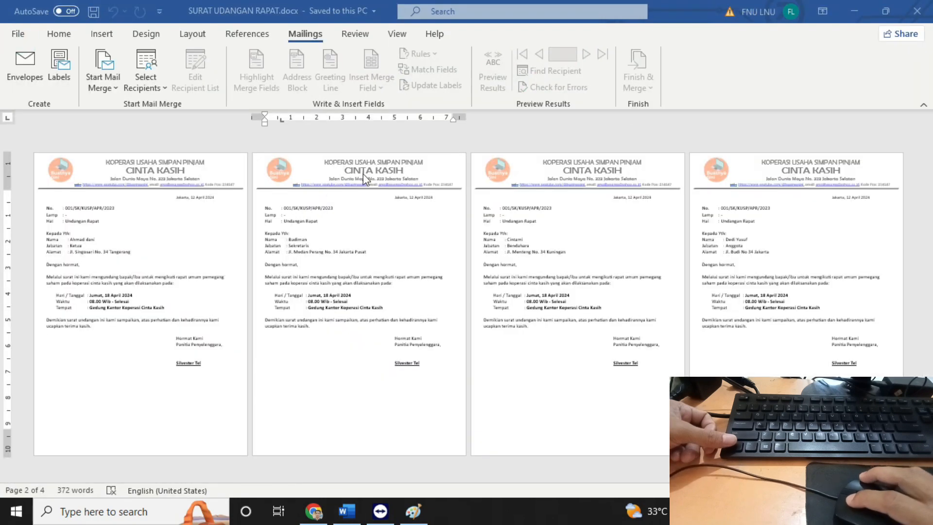
# Close the SURAT UDANGAN RAPAT document and exit Word.
pyautogui.click(17, 34)
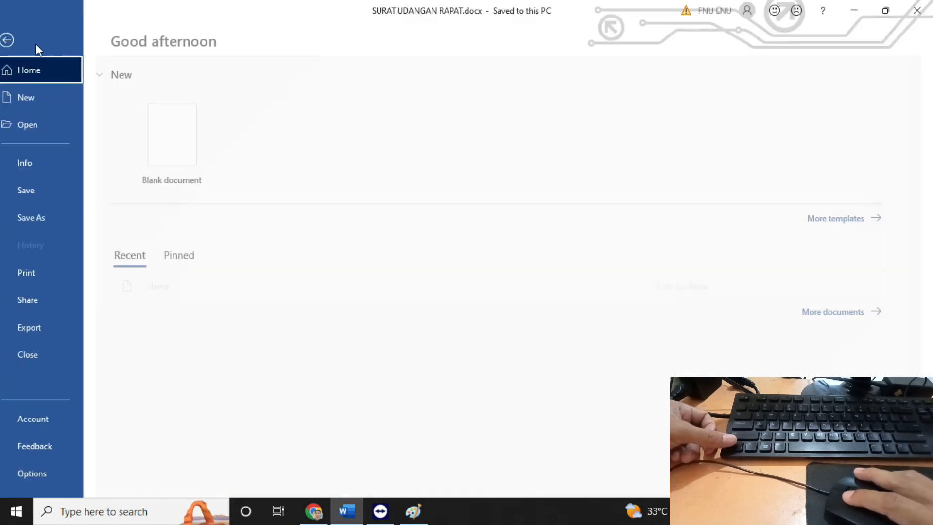
pyautogui.click(90, 352)
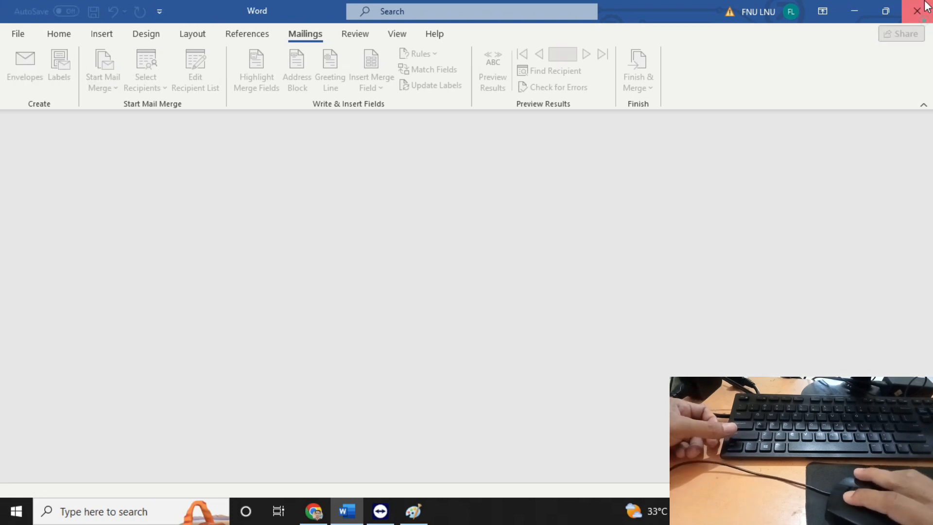
pyautogui.click(922, 7)
pyautogui.click(512, 241)
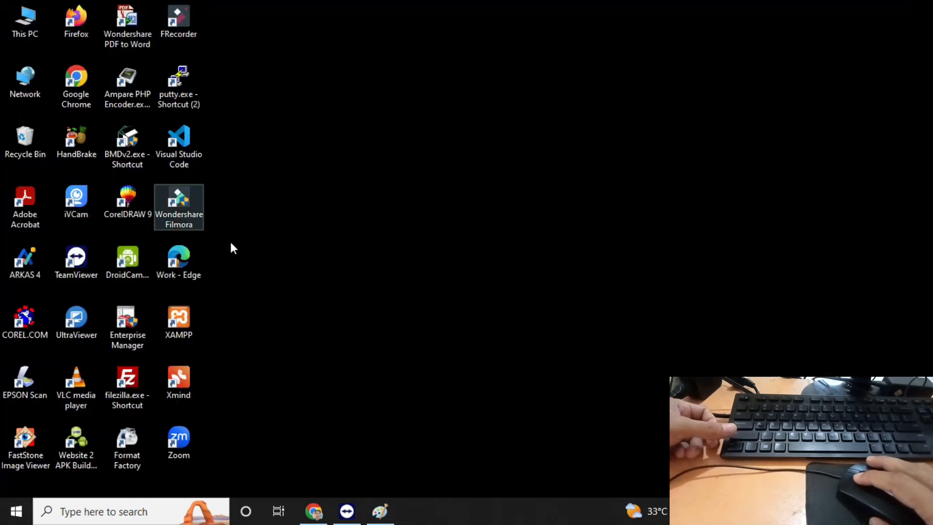
# Start Word again and open KOP SURAT B.docx from the TUTORIAL WORD folder on drive D, allowing the recipient data query to run.
pyautogui.click(16, 519)
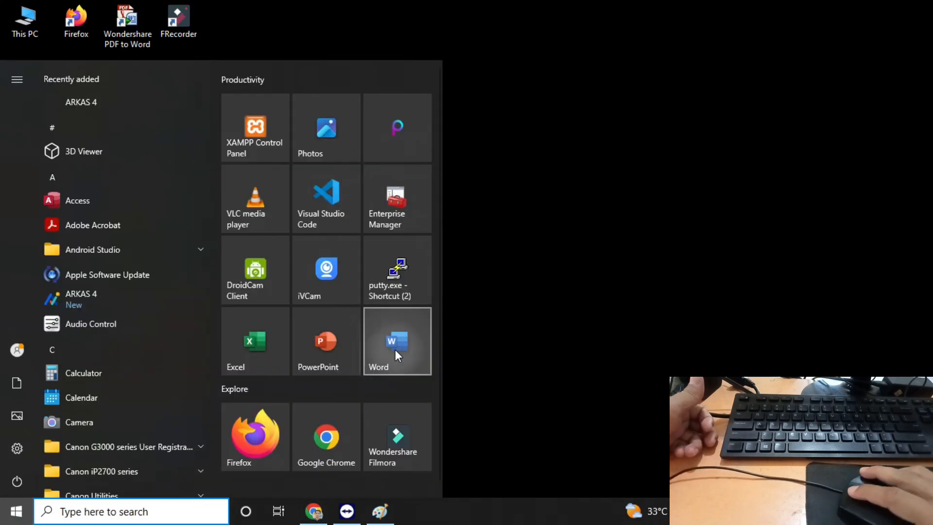
pyautogui.click(395, 352)
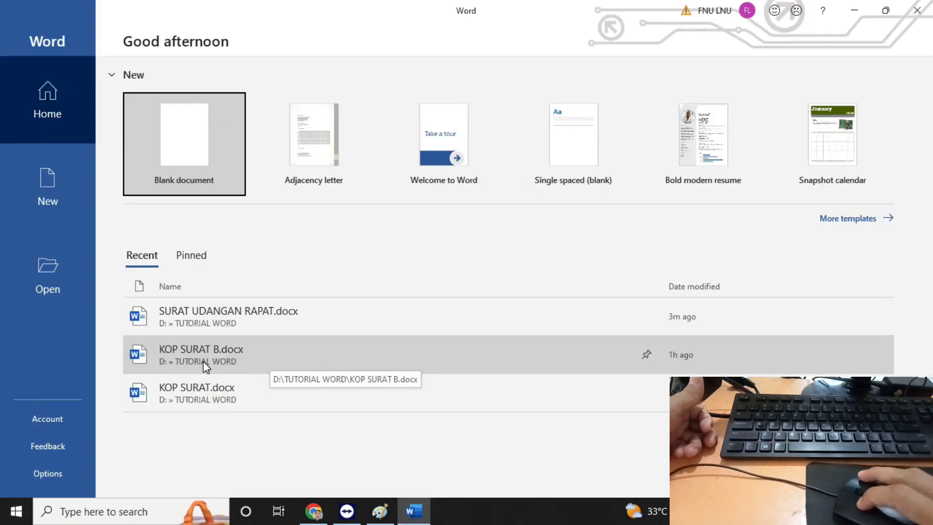
pyautogui.click(48, 284)
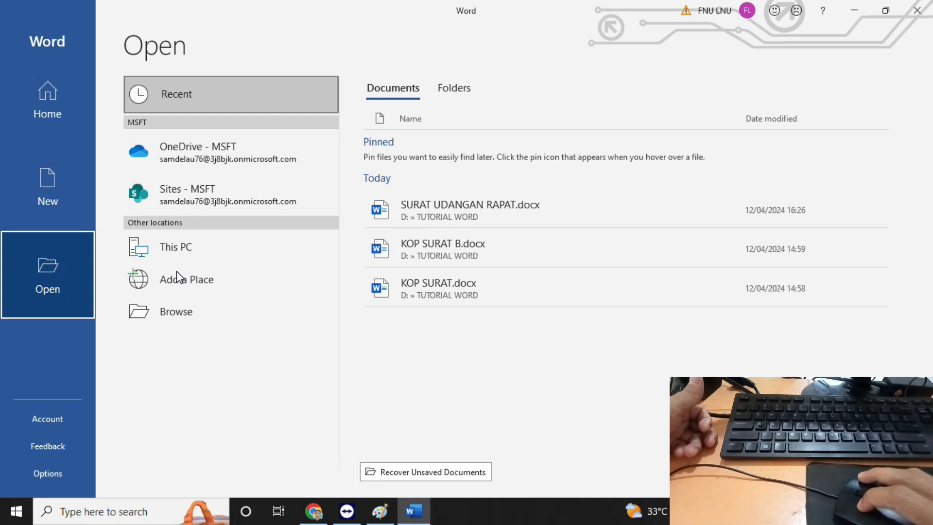
pyautogui.click(183, 313)
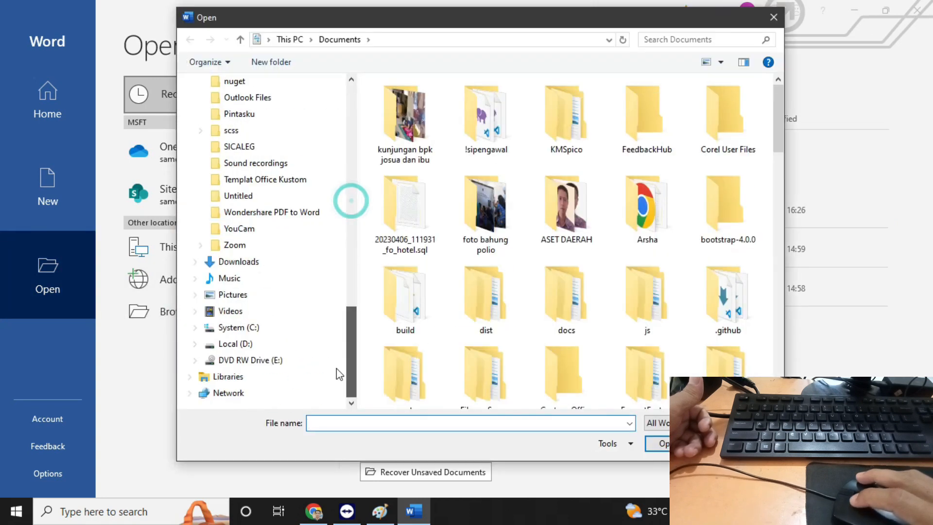
pyautogui.click(238, 344)
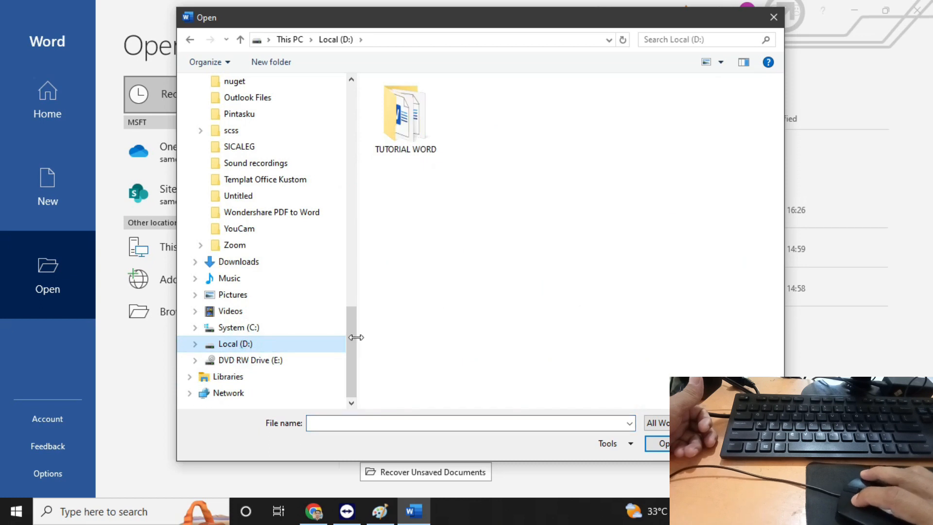
pyautogui.click(413, 153)
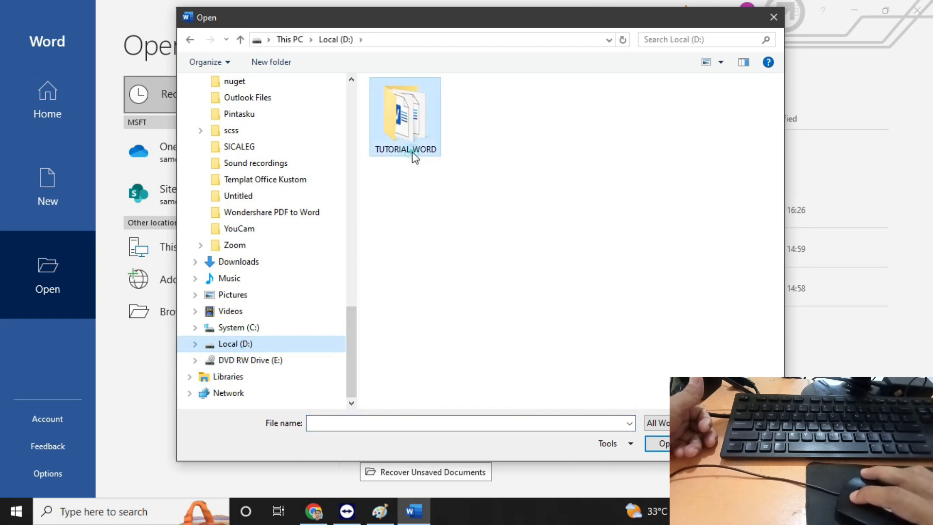
pyautogui.doubleClick(413, 153)
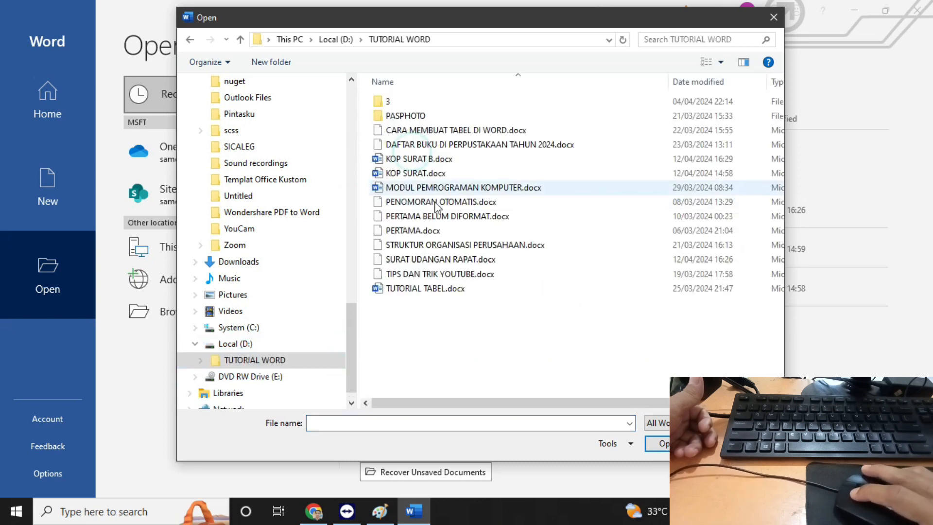
pyautogui.click(424, 159)
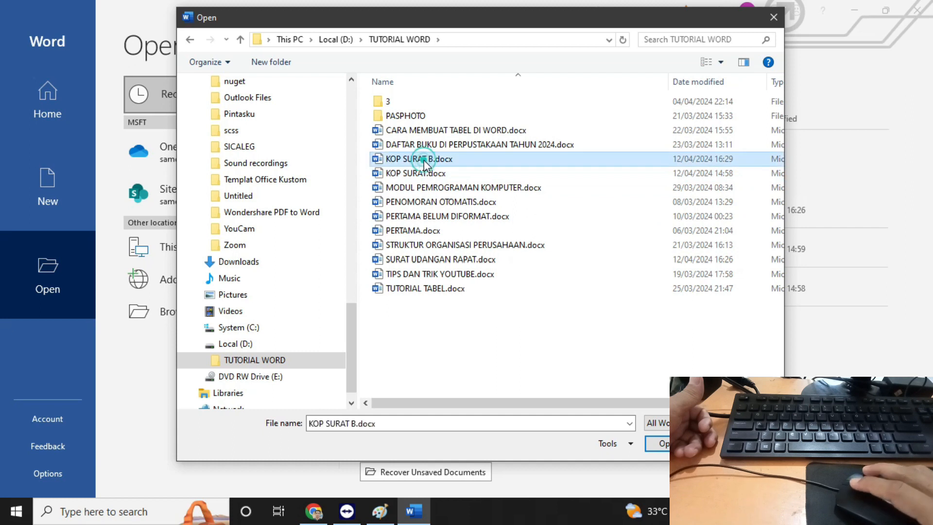
pyautogui.click(663, 444)
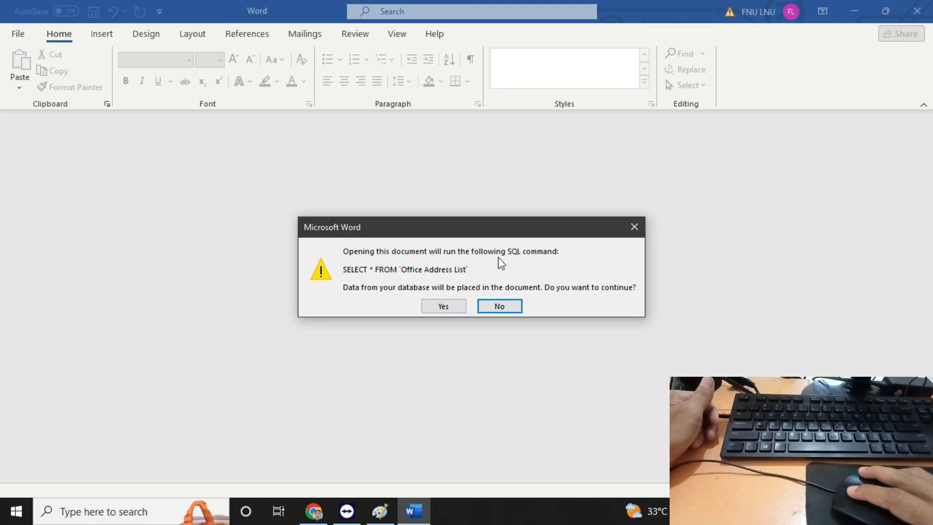
pyautogui.click(439, 305)
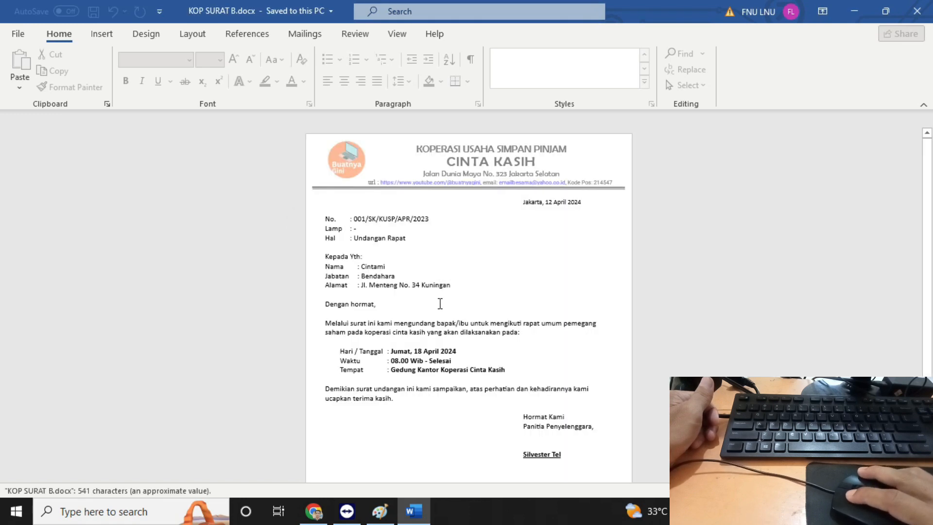
# Check the merged name, position and address fields in the recipient block of the reopened letter.
pyautogui.doubleClick(302, 315)
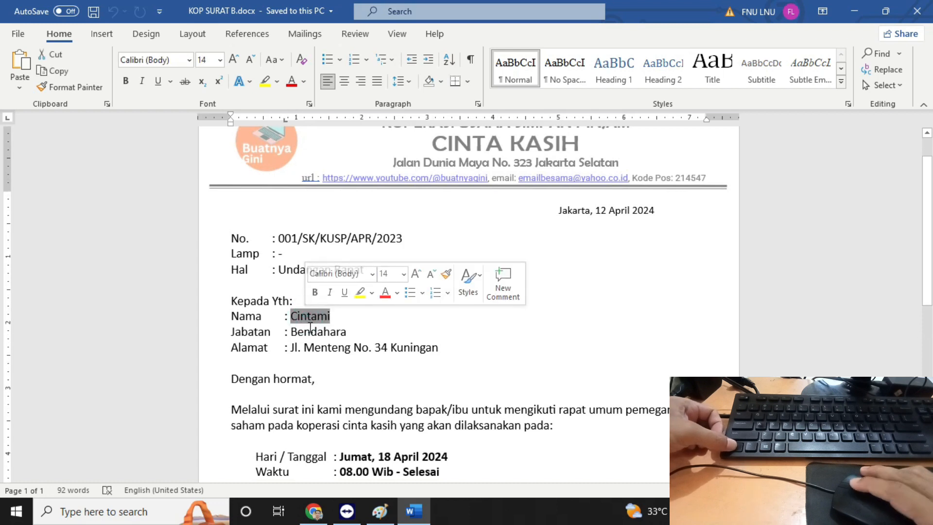
pyautogui.doubleClick(311, 331)
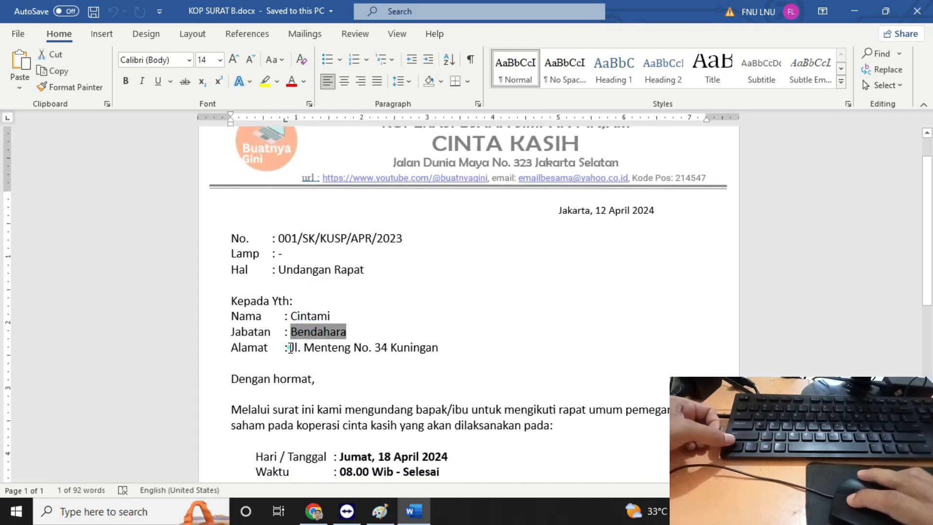
pyautogui.doubleClick(418, 347)
pyautogui.click(401, 306)
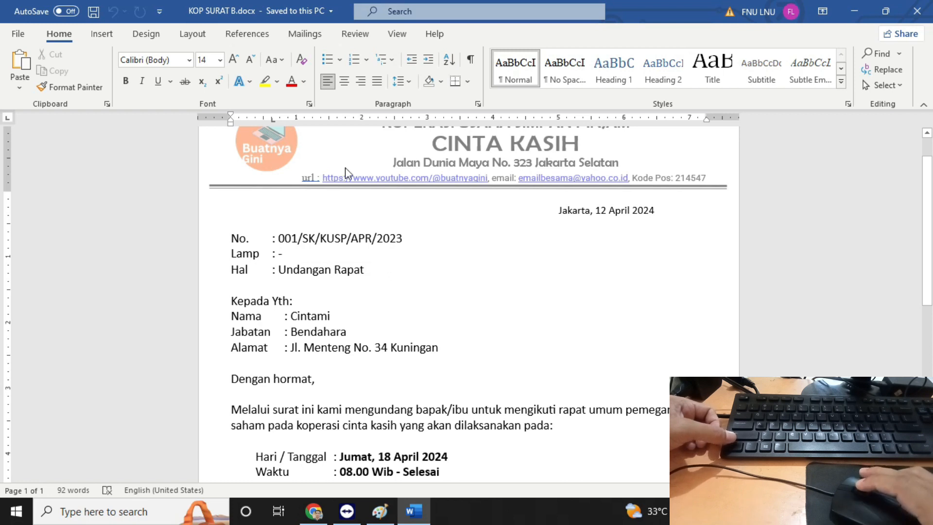
# Page through the previewed recipient records in both directions and end on record 1.
pyautogui.click(305, 35)
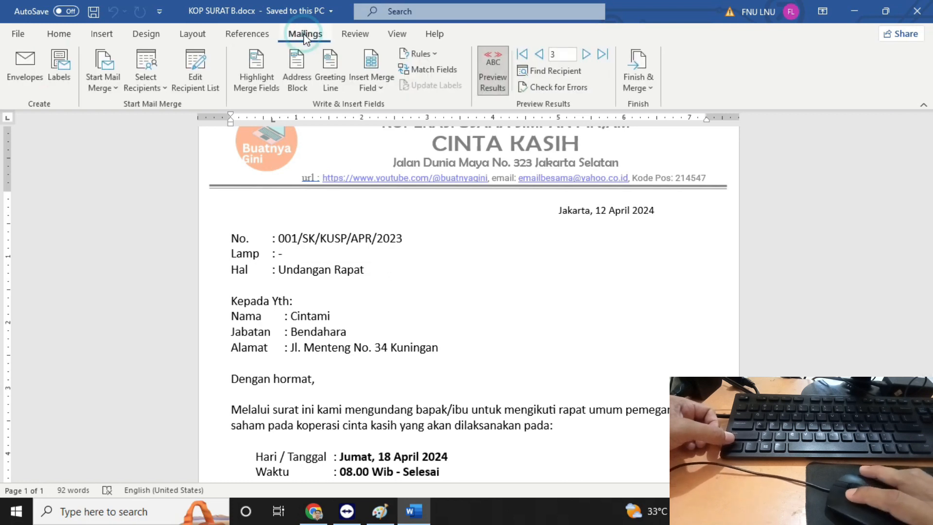
pyautogui.click(539, 56)
pyautogui.click(539, 55)
pyautogui.click(586, 55)
pyautogui.click(585, 54)
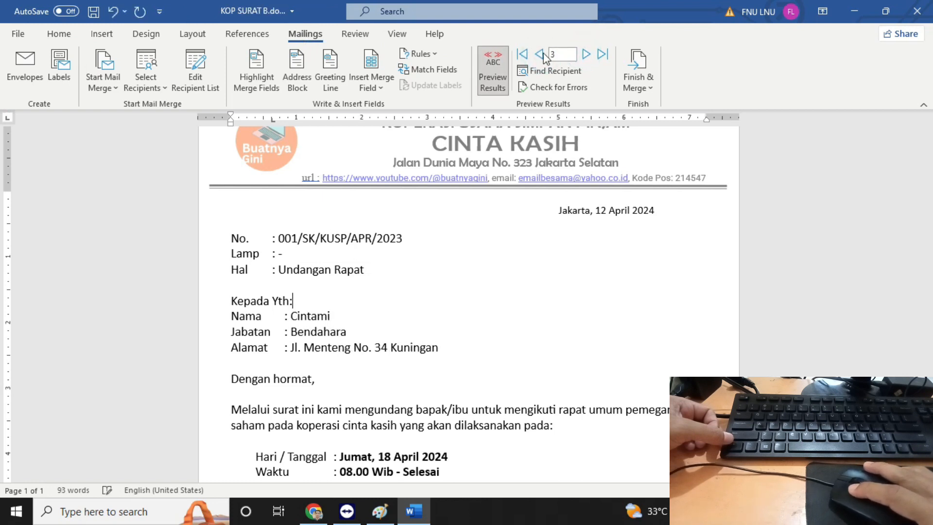
pyautogui.click(539, 55)
pyautogui.click(540, 55)
pyautogui.scroll(-1, 266, 317)
# Add a "K. POS :" line below the Alamat line in the recipient block, with the colon aligned to the lines above.
pyautogui.click(255, 311)
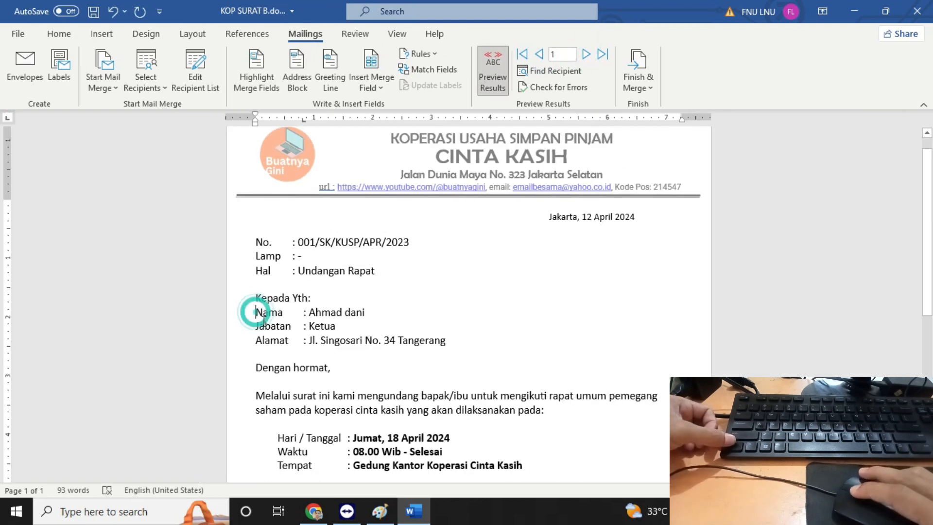
pyautogui.click(271, 325)
pyautogui.click(275, 342)
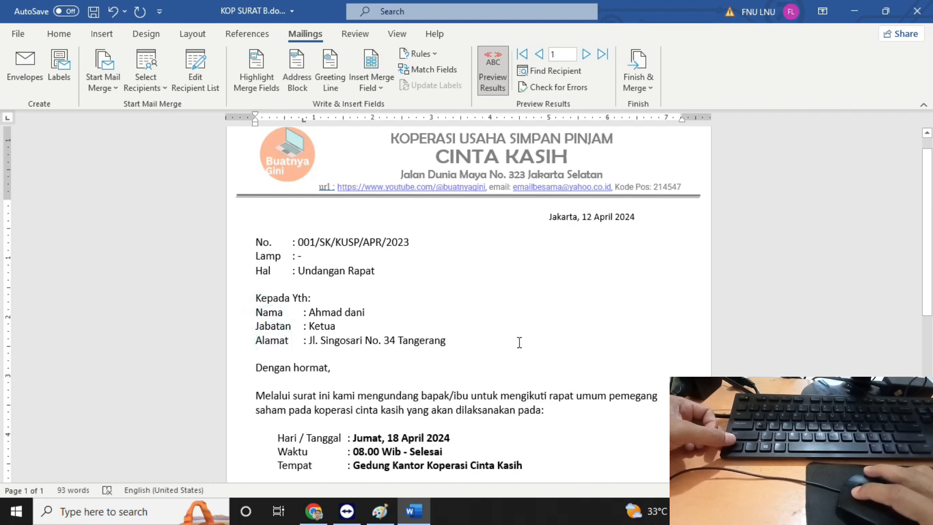
pyautogui.press('Return')
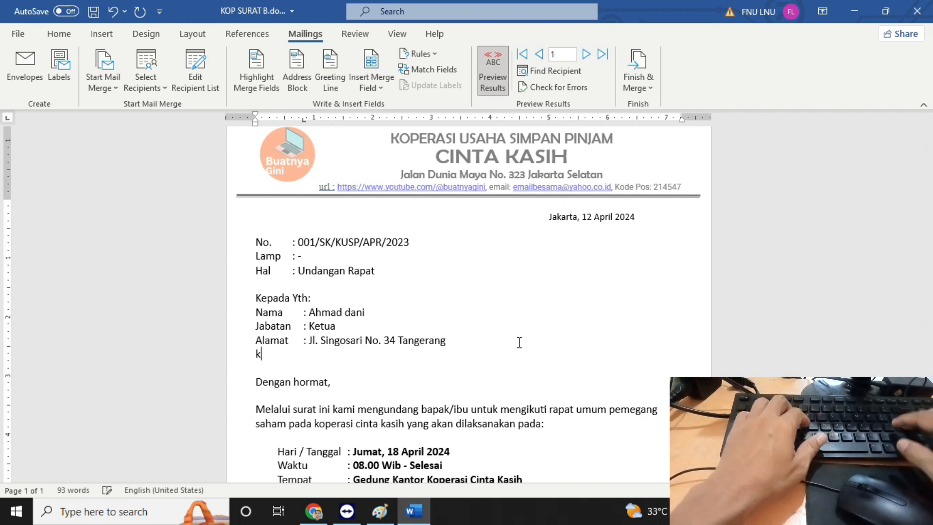
pyautogui.write('K')
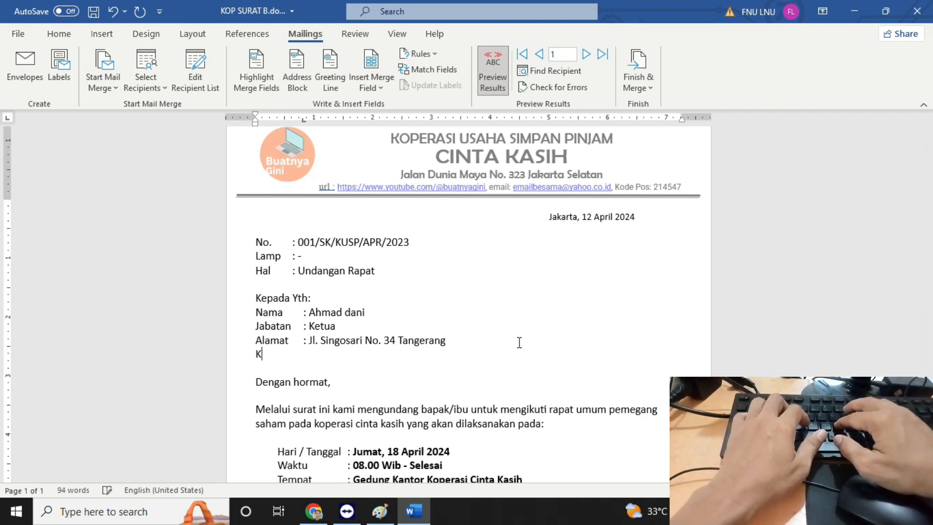
pyautogui.write('. POS')
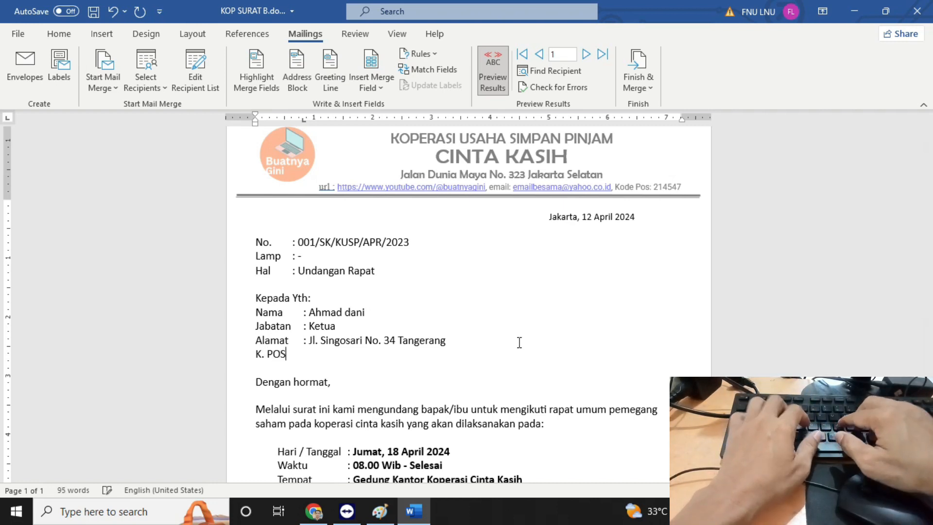
pyautogui.press('Tab')
pyautogui.write(':')
pyautogui.hotkey('ctrl', 's')
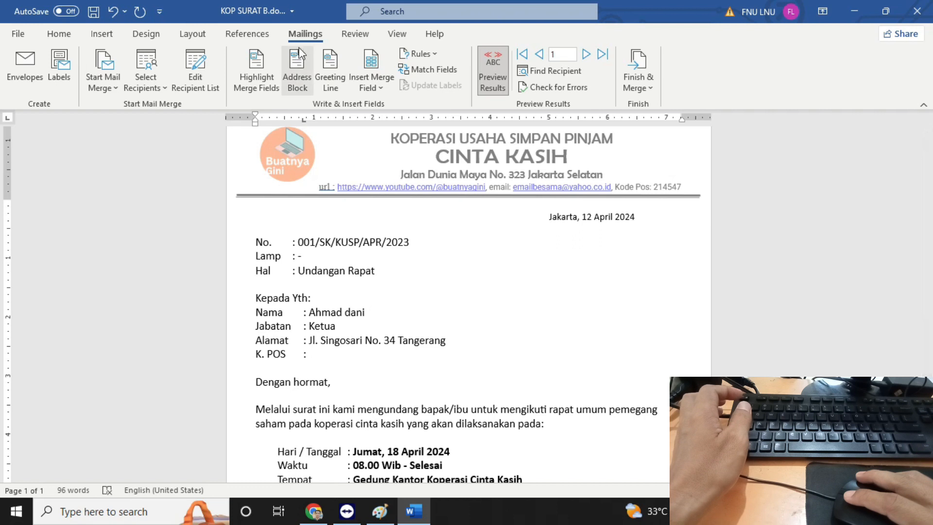
# Add a POS field to the columns of the recipient data source data_penerima_surat.mdb, saving the data source when asked.
pyautogui.click(196, 80)
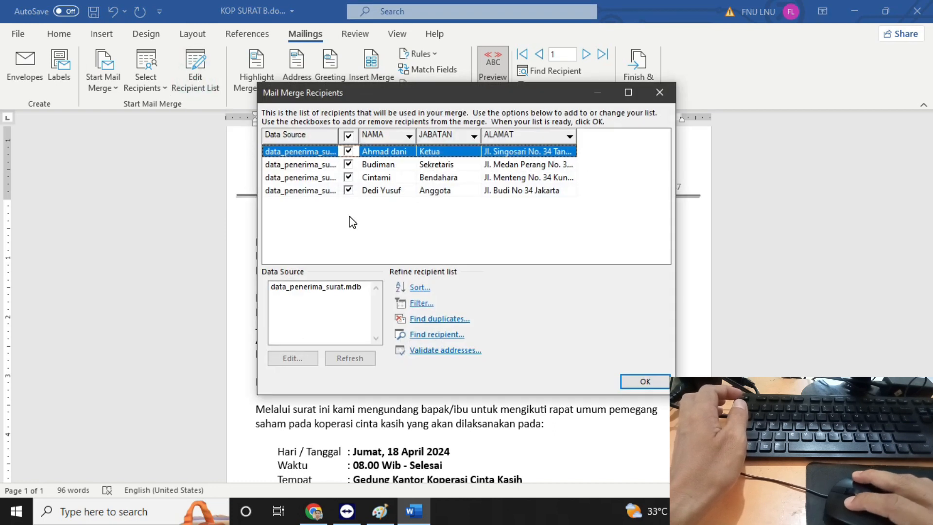
pyautogui.click(343, 289)
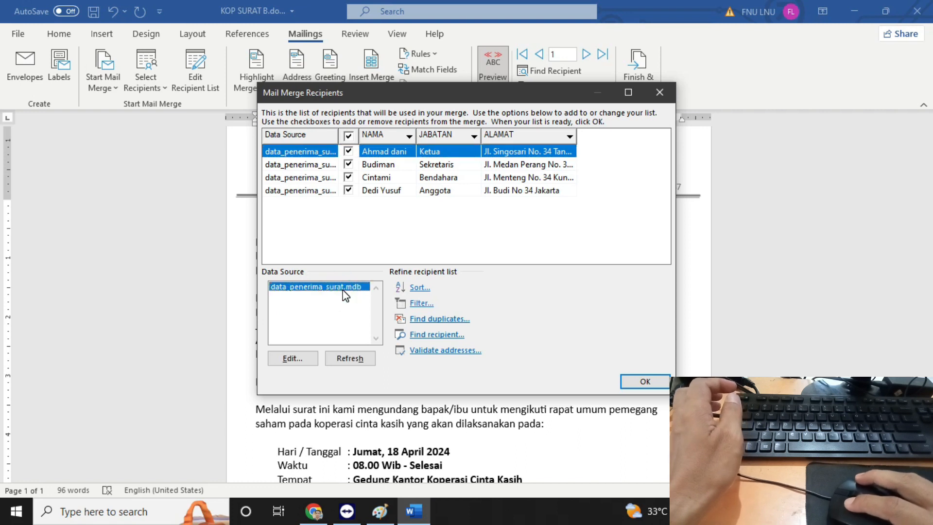
pyautogui.click(293, 359)
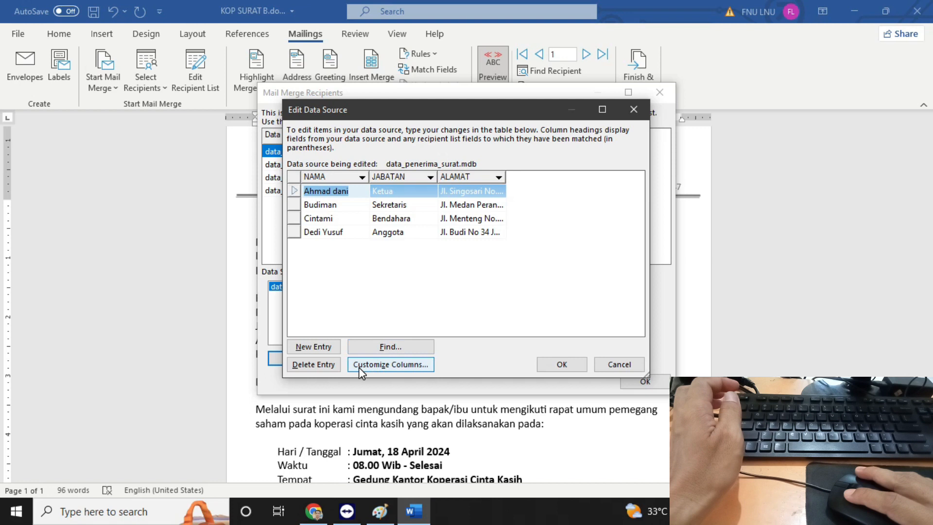
pyautogui.click(373, 371)
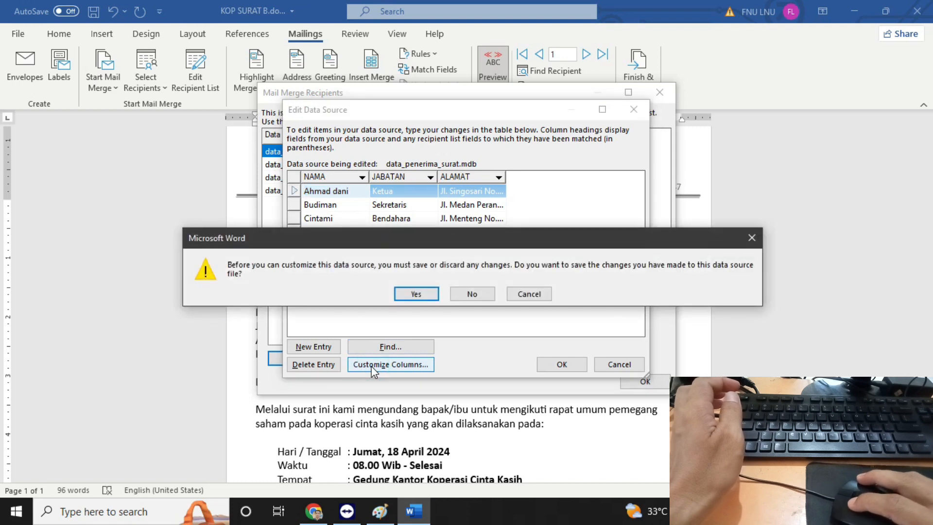
pyautogui.click(406, 293)
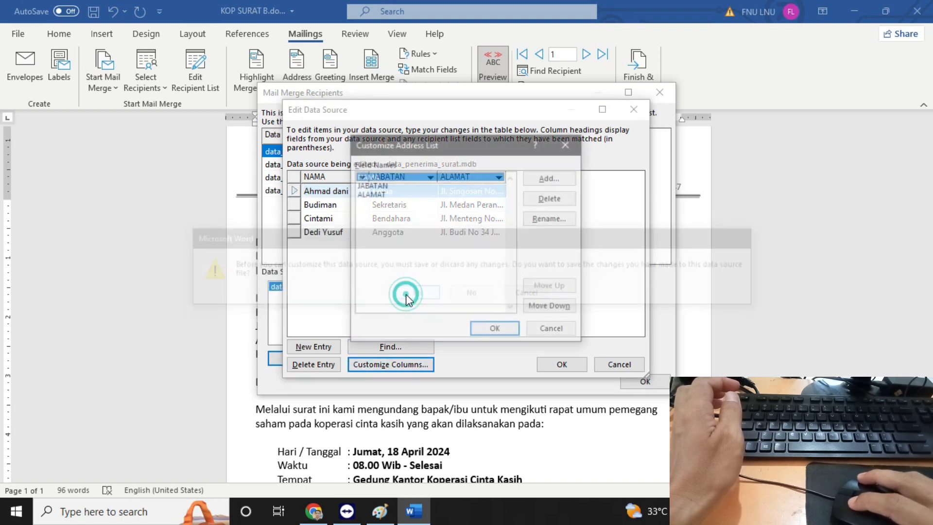
pyautogui.click(538, 180)
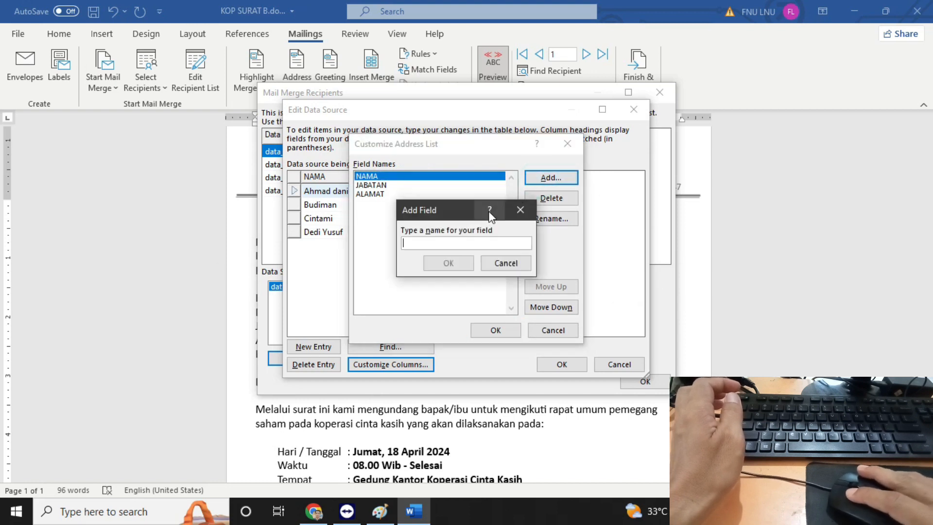
pyautogui.write('POS')
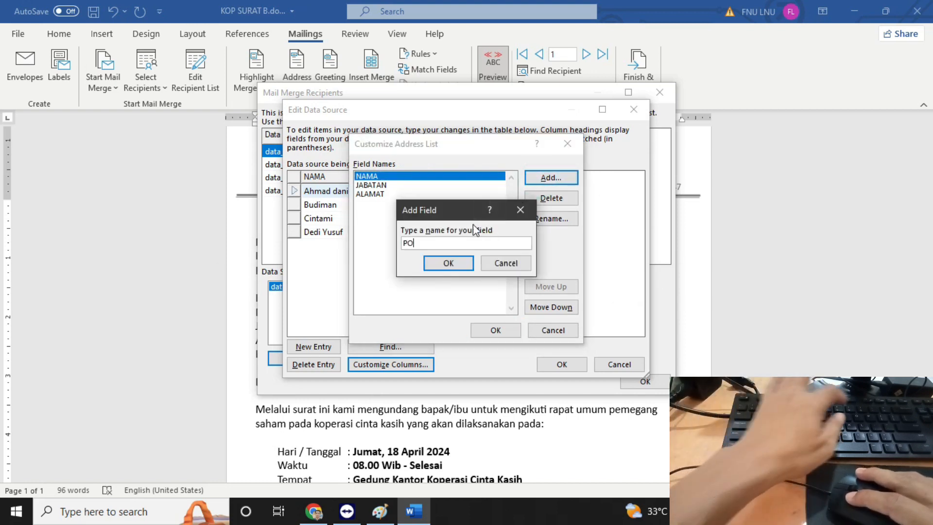
pyautogui.click(439, 263)
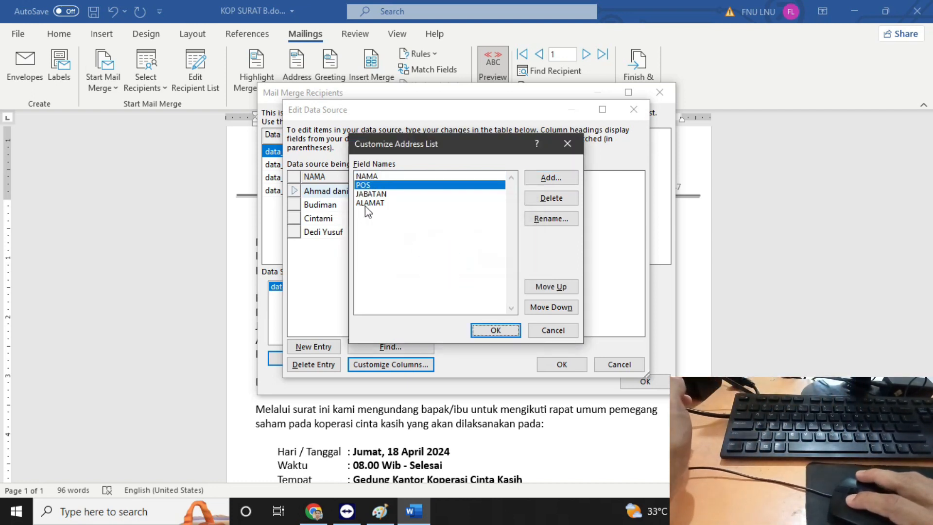
pyautogui.click(486, 330)
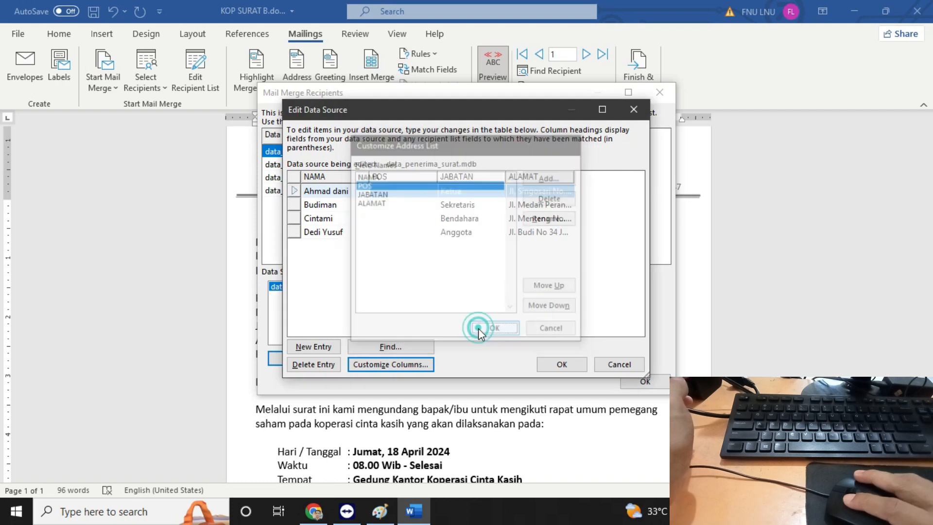
# Fill in the POS column for the four recipients, in row order, with 212323, 213555, 214567 and 214567.
pyautogui.click(394, 190)
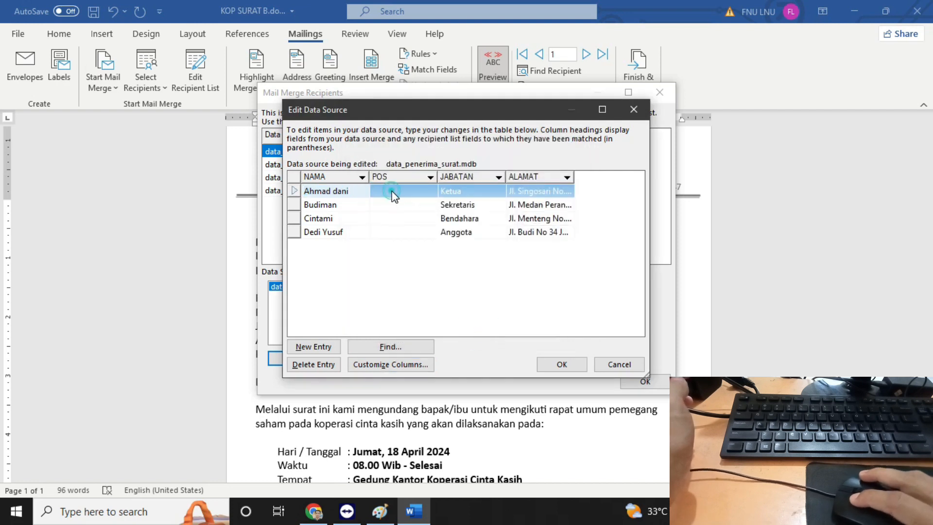
pyautogui.write('21232')
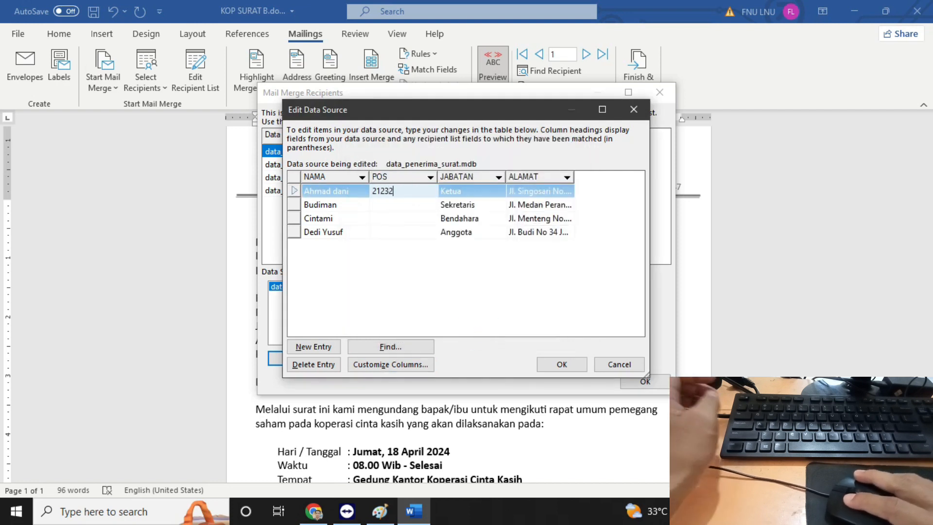
pyautogui.write('3')
pyautogui.click(393, 205)
pyautogui.write('213555')
pyautogui.click(374, 218)
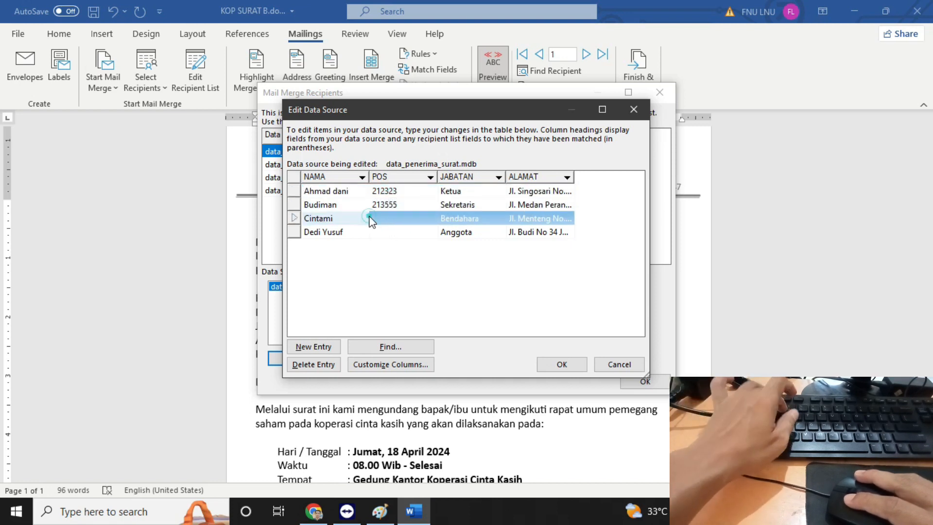
pyautogui.click(376, 220)
pyautogui.write('214')
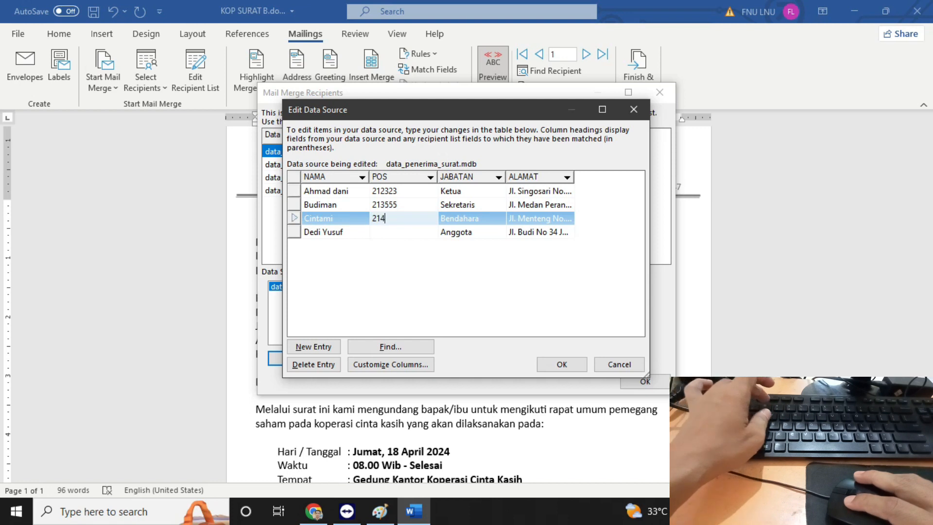
pyautogui.write('567')
pyautogui.click(380, 232)
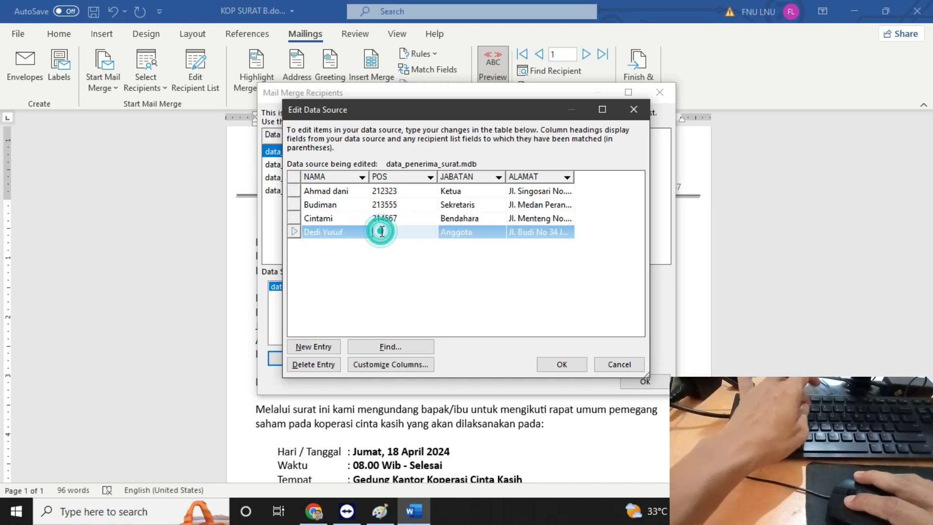
pyautogui.write('214567')
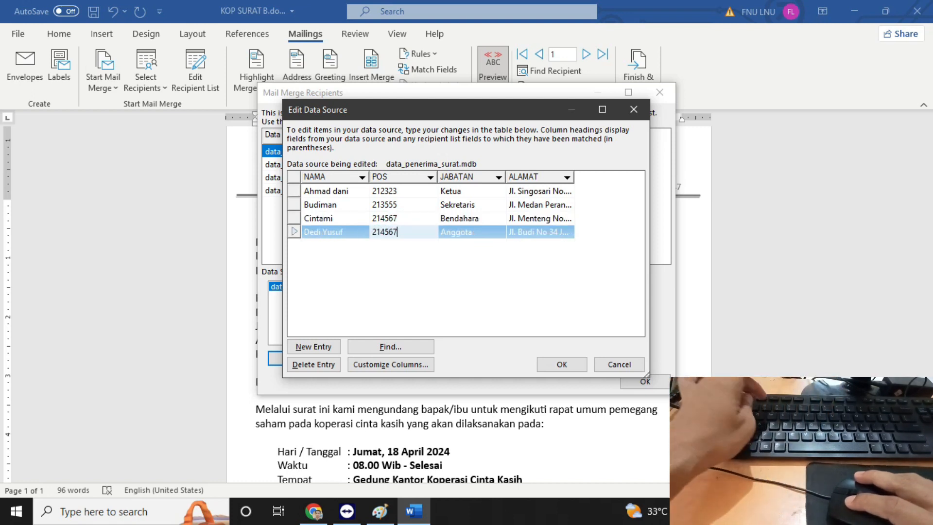
# Save the edited recipient list to data_penerima_surat.mdb and return to the letter.
pyautogui.click(398, 193)
pyautogui.click(559, 364)
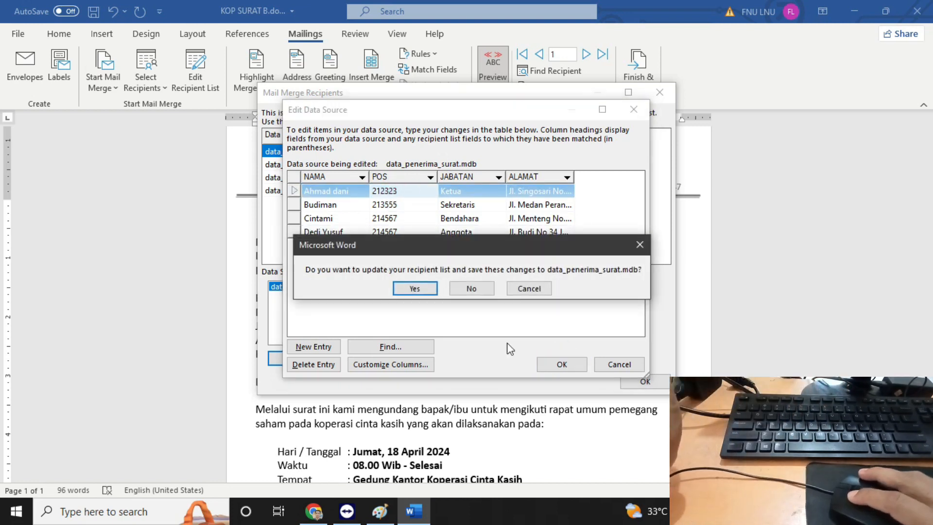
pyautogui.click(410, 289)
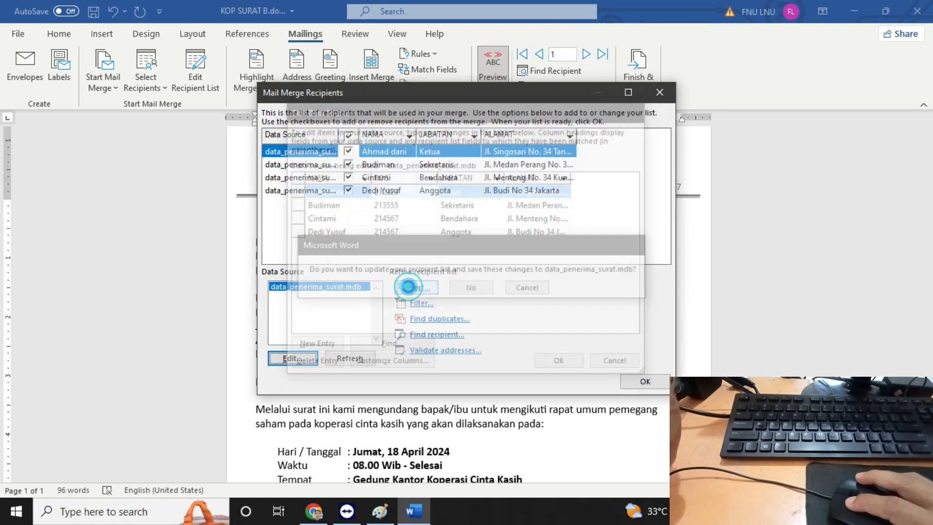
pyautogui.click(643, 383)
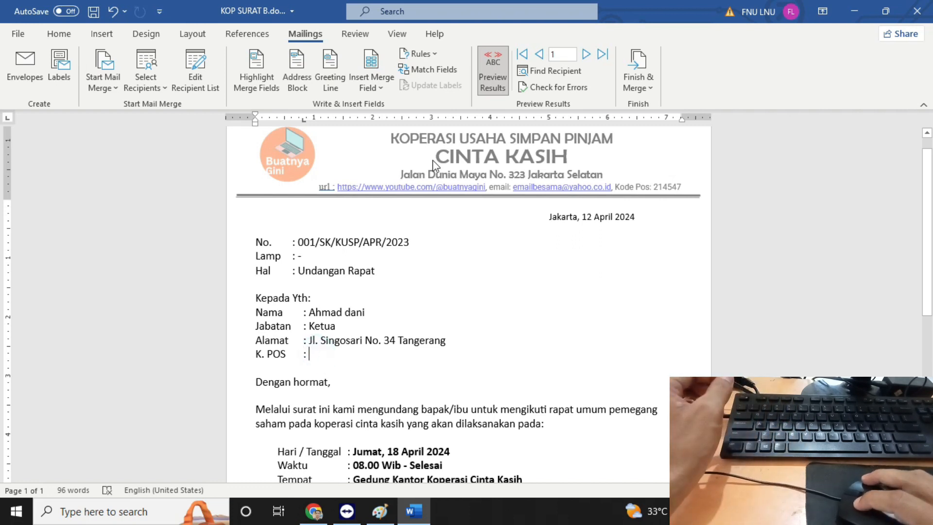
# Insert the POS merge field after the colon on the K. POS line and save the document.
pyautogui.click(382, 88)
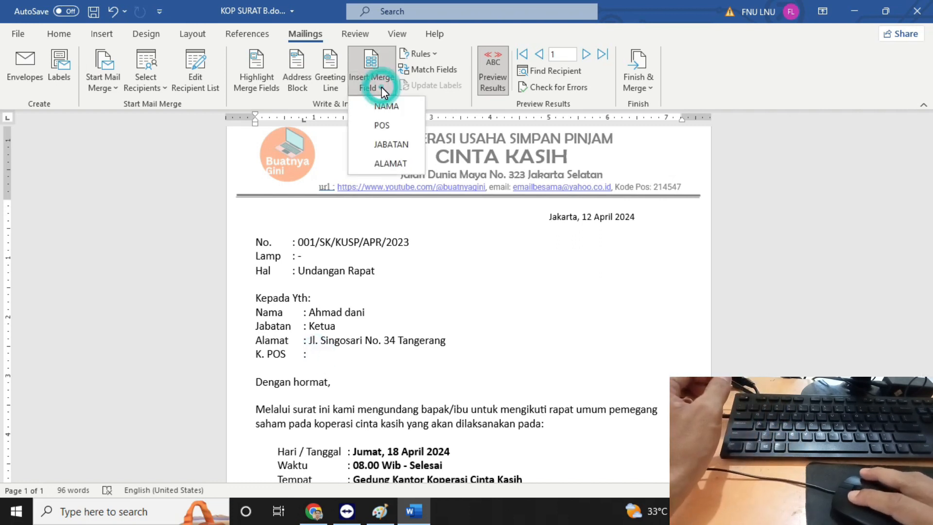
pyautogui.click(382, 125)
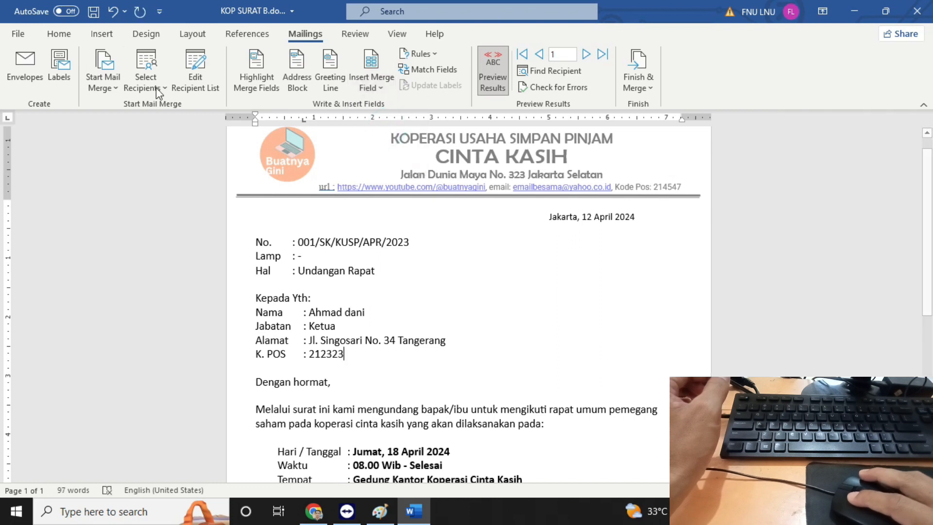
pyautogui.click(94, 13)
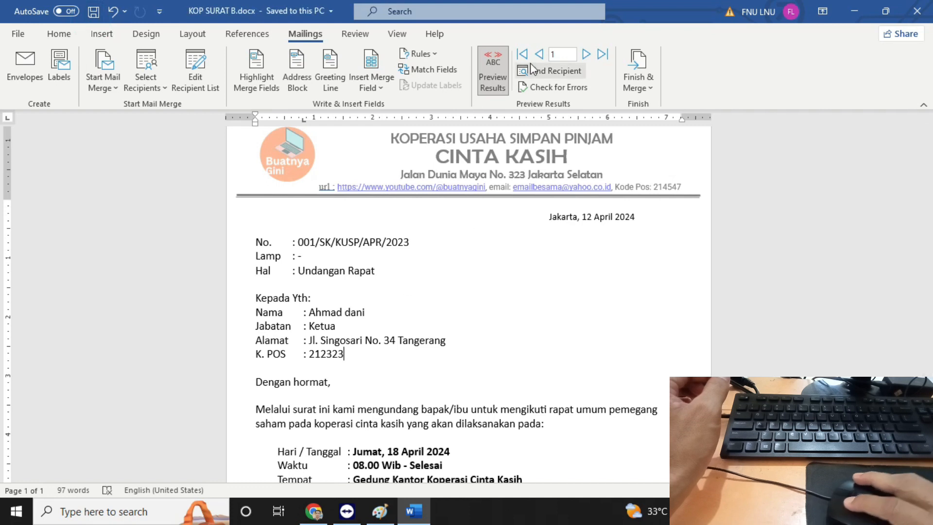
# Check the letter's merge fields and preview, going through the records to record 4 and back to record 1.
pyautogui.click(500, 91)
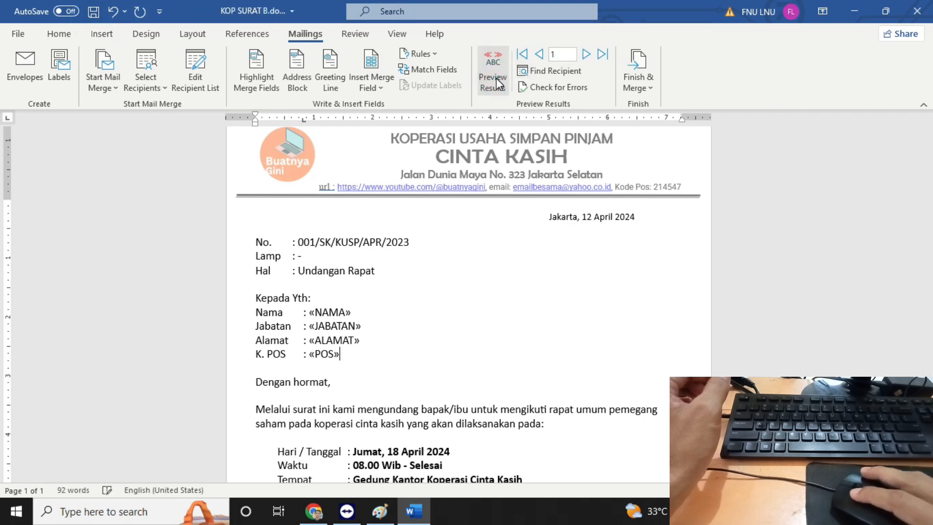
pyautogui.click(500, 91)
pyautogui.click(583, 55)
pyautogui.click(582, 55)
pyautogui.click(583, 55)
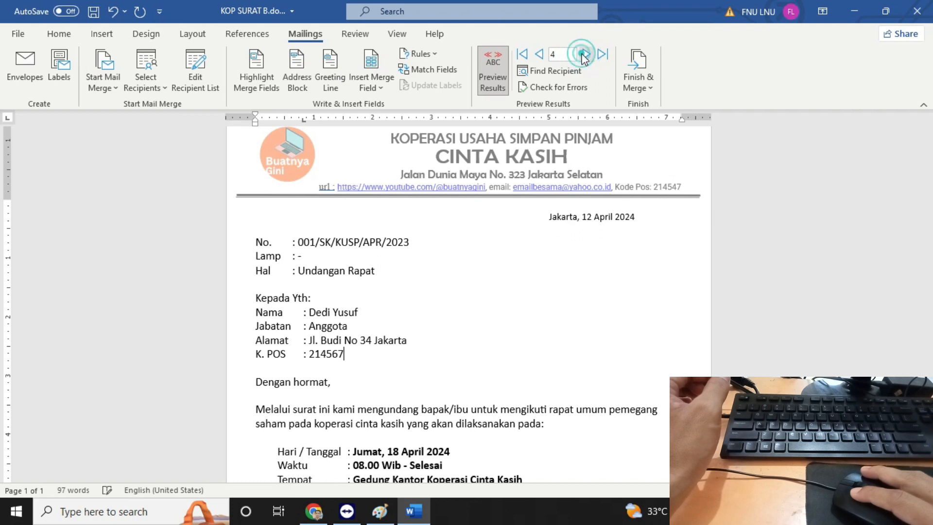
pyautogui.click(537, 55)
pyautogui.click(537, 55)
pyautogui.click(538, 55)
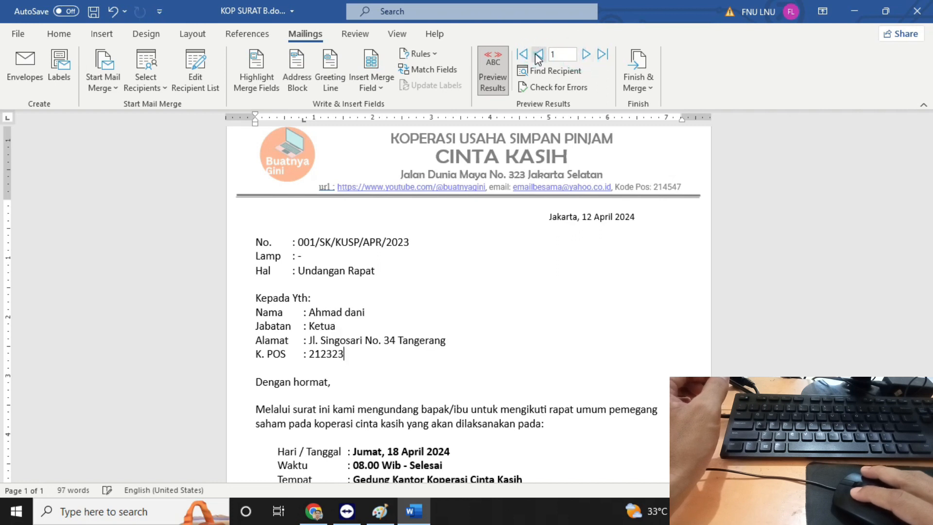
pyautogui.click(537, 55)
pyautogui.scroll(-3, 424, 285)
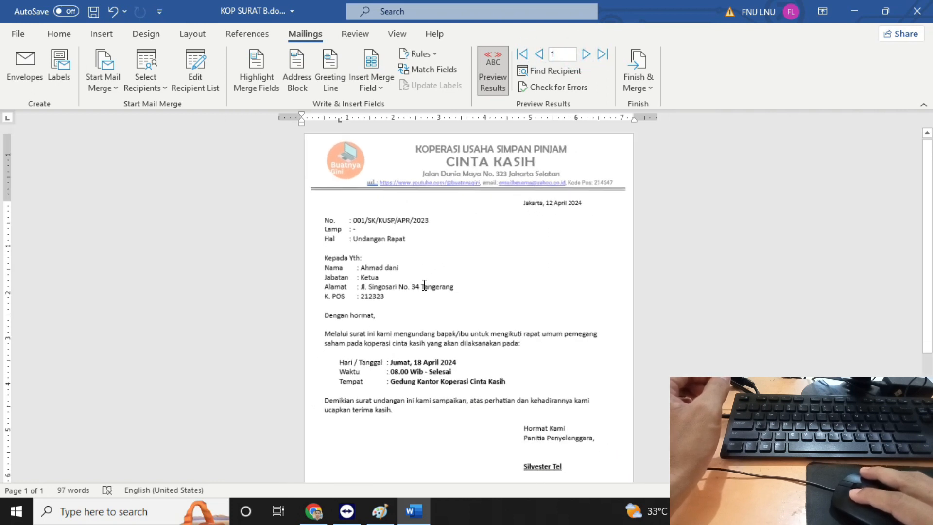
pyautogui.scroll(2, 424, 285)
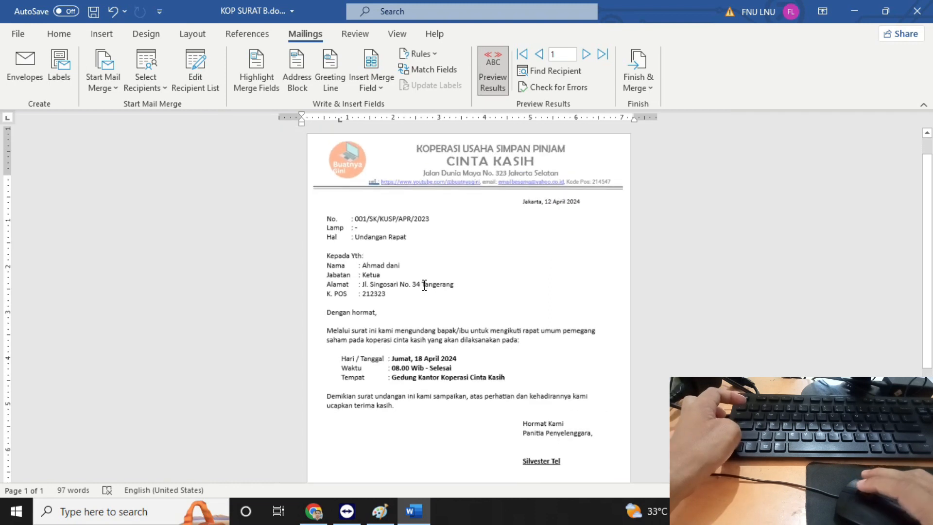
pyautogui.scroll(2, 424, 285)
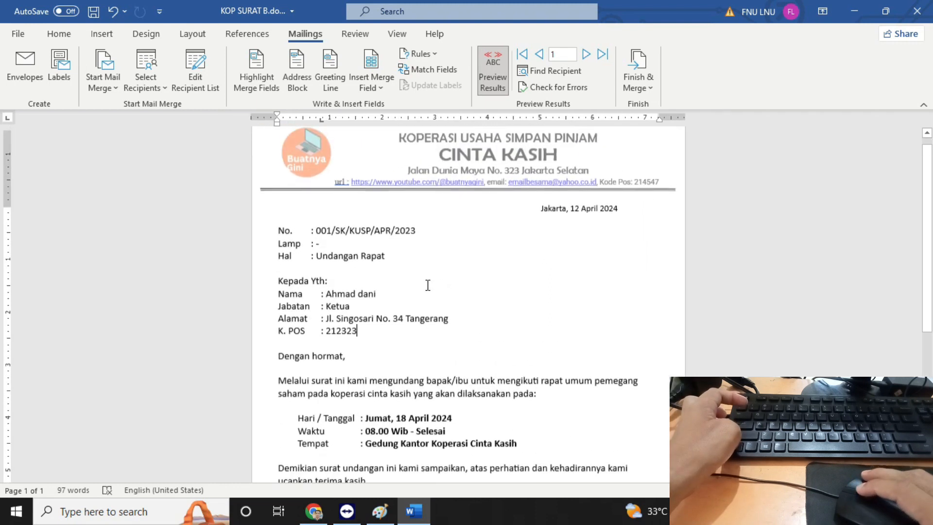
# Merge all records into a new document of individual letters and view all its pages side by side.
pyautogui.click(648, 90)
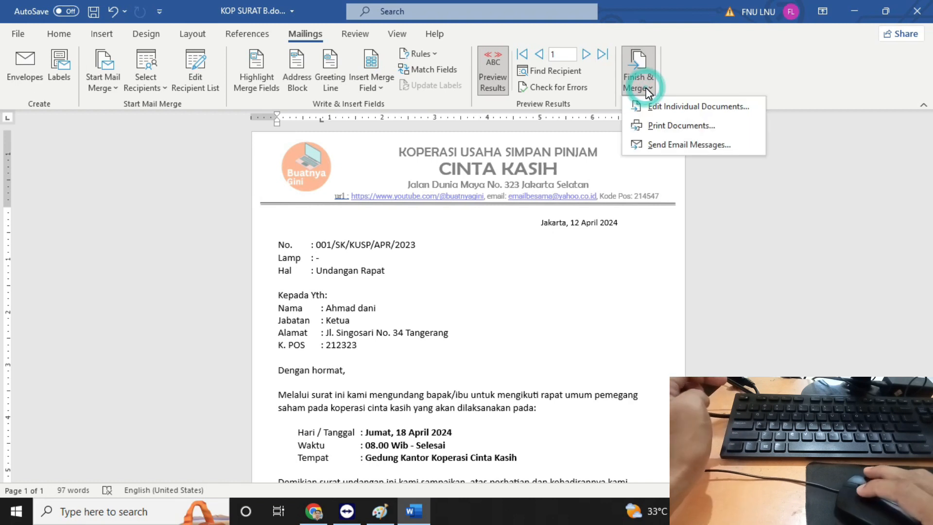
pyautogui.click(656, 113)
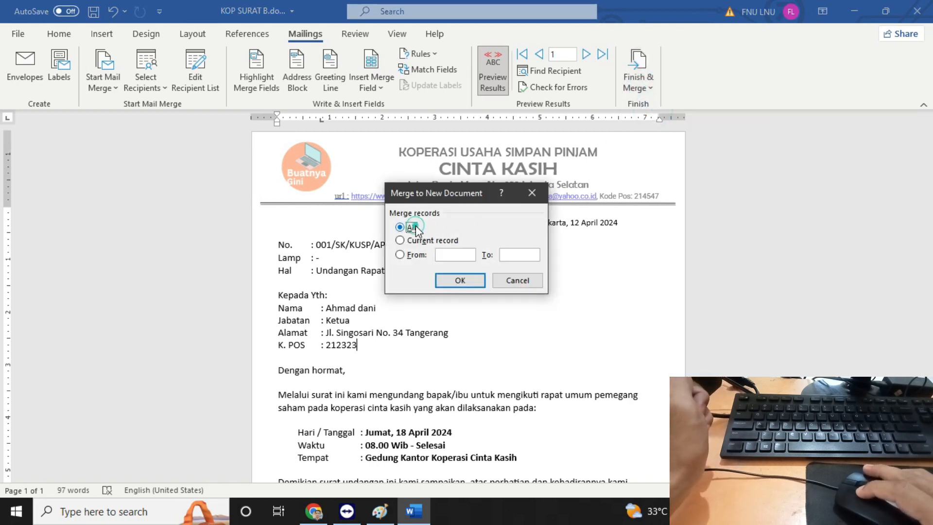
pyautogui.click(453, 285)
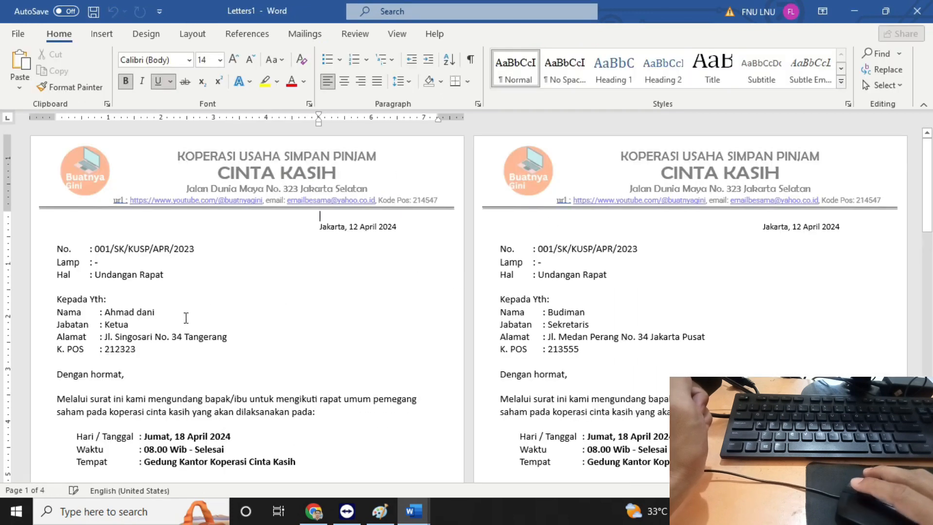
pyautogui.scroll(-3, 185, 318)
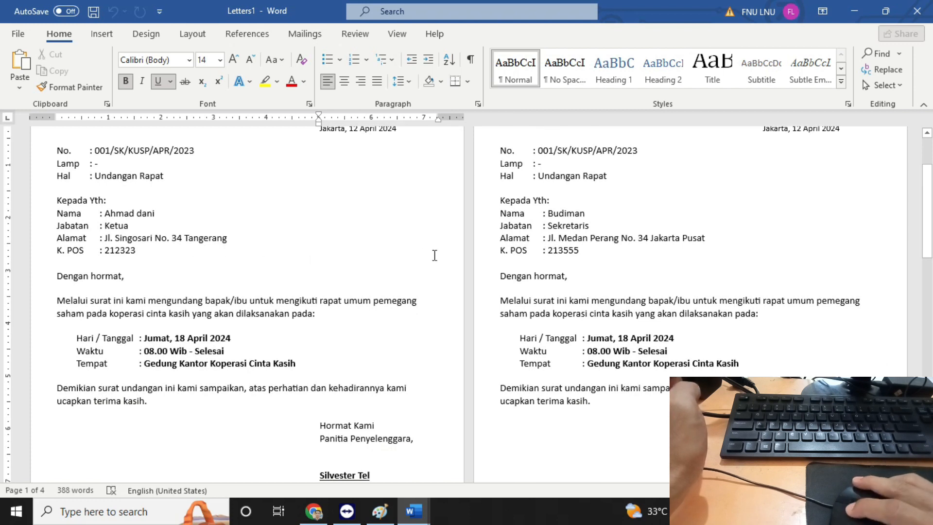
pyautogui.scroll(-5, 289, 268)
pyautogui.keyDown('ctrl'); pyautogui.scroll(-3, 289, 269); pyautogui.keyUp('ctrl')
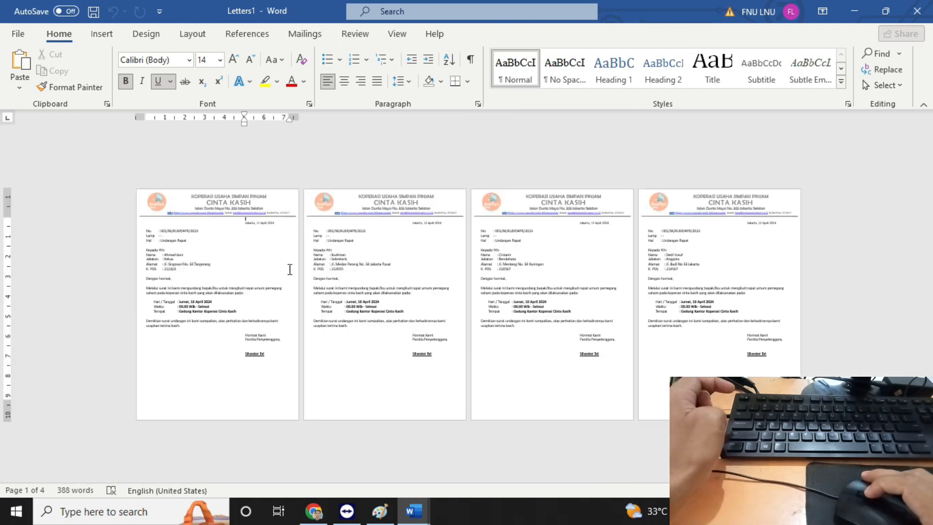